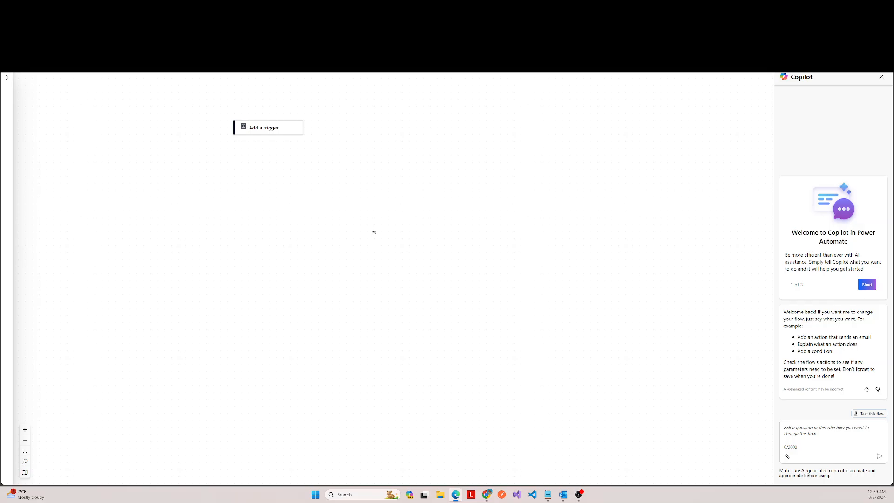
# Step: Add the Microsoft Forms trigger "When a new response is submitted" and create its connection with the signed-in account
pyautogui.click(267, 132)
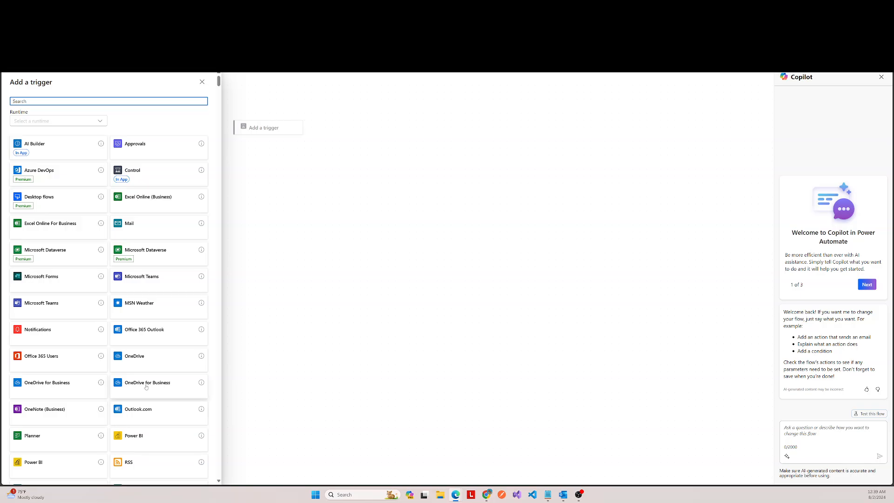
pyautogui.click(48, 280)
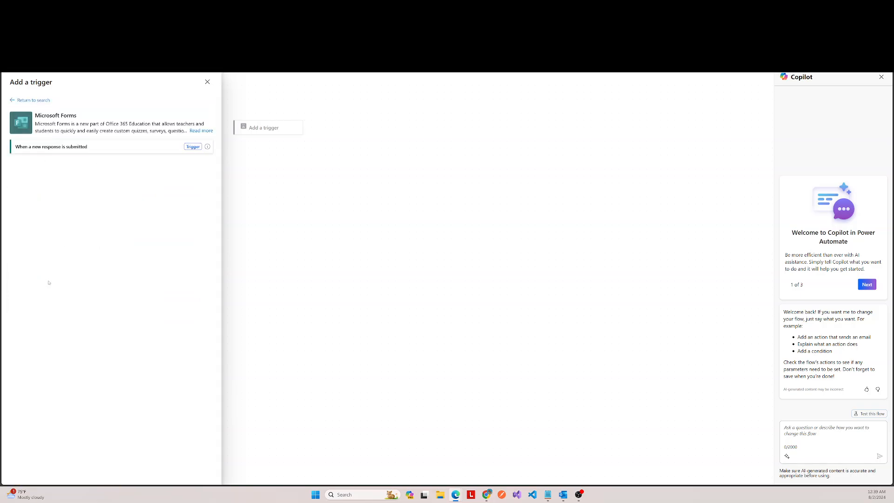
pyautogui.click(193, 146)
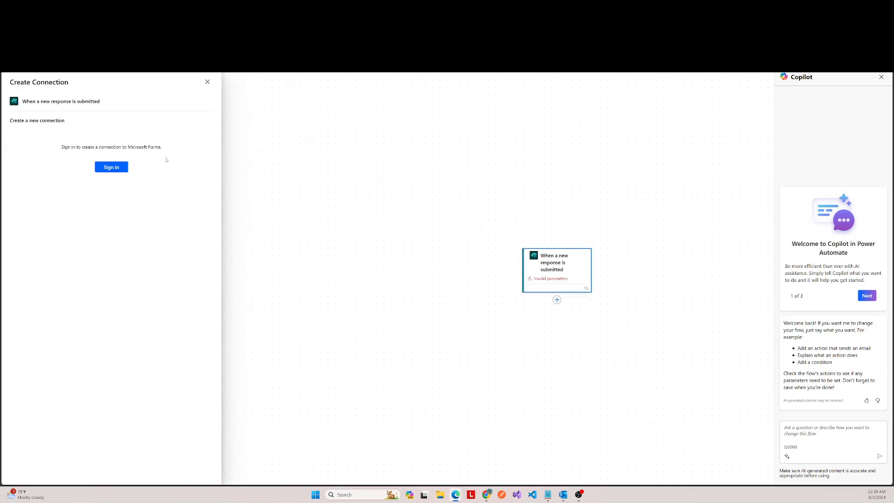
pyautogui.click(113, 167)
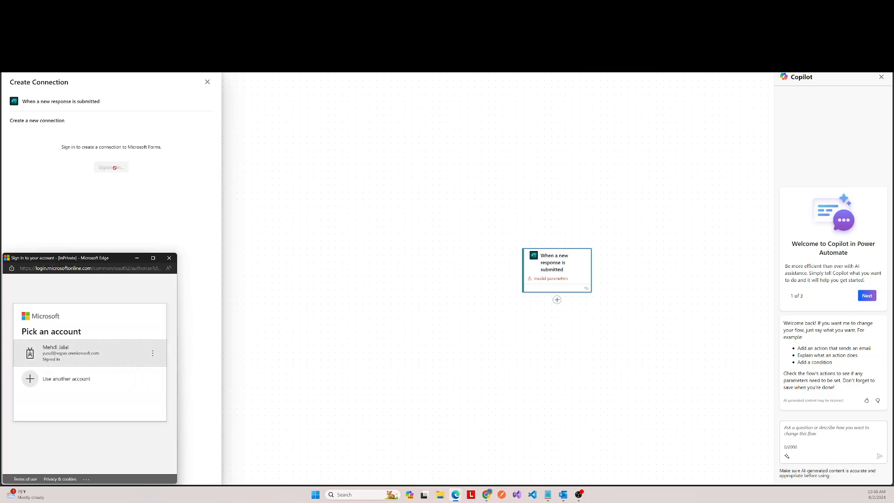
pyautogui.click(67, 353)
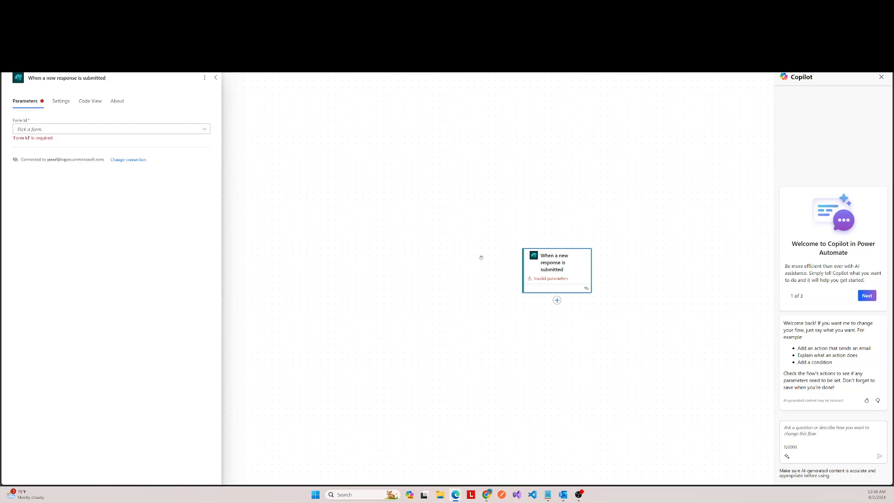
# Step: Set the trigger's form to Agreement Form and collapse its settings
pyautogui.click(175, 131)
pyautogui.click(84, 143)
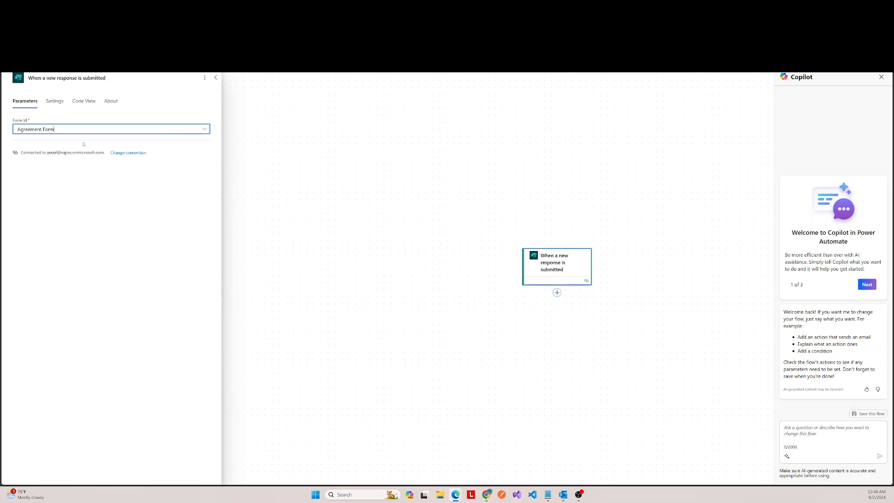
pyautogui.click(216, 78)
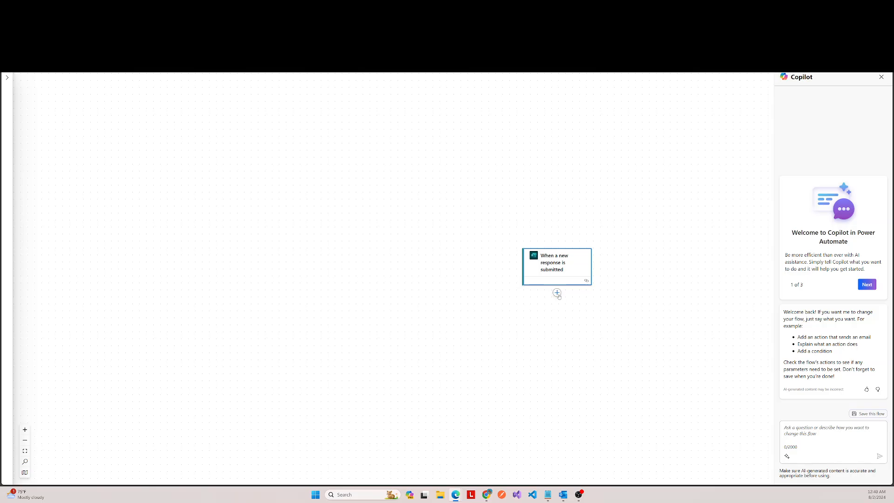
# Step: Add the Microsoft Forms action "Get response details" after the trigger, leaving its connection unselected
pyautogui.click(557, 292)
pyautogui.click(584, 294)
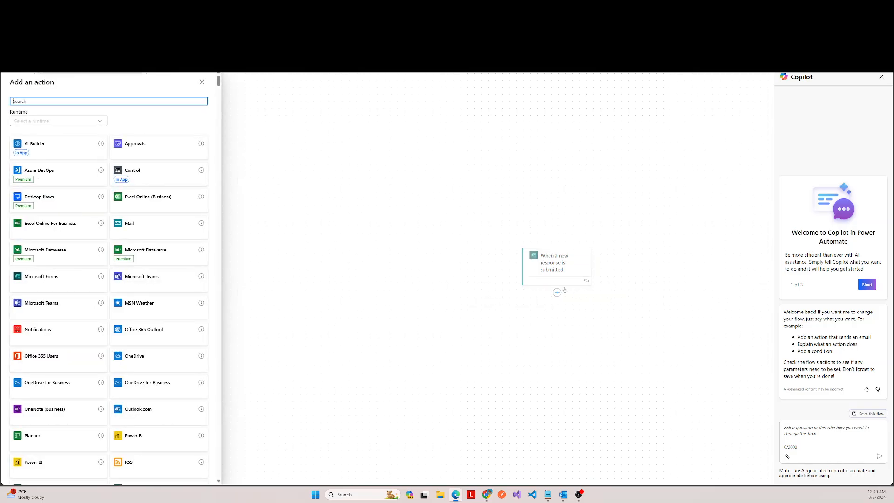
pyautogui.click(37, 279)
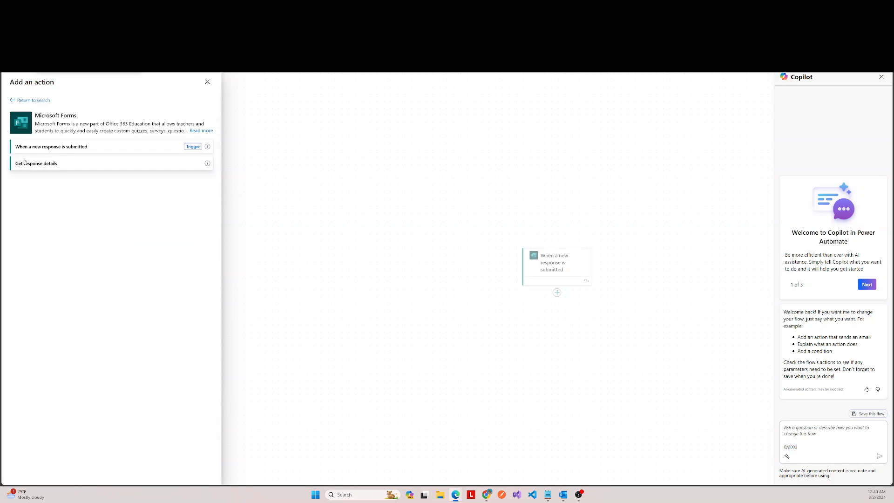
pyautogui.click(49, 164)
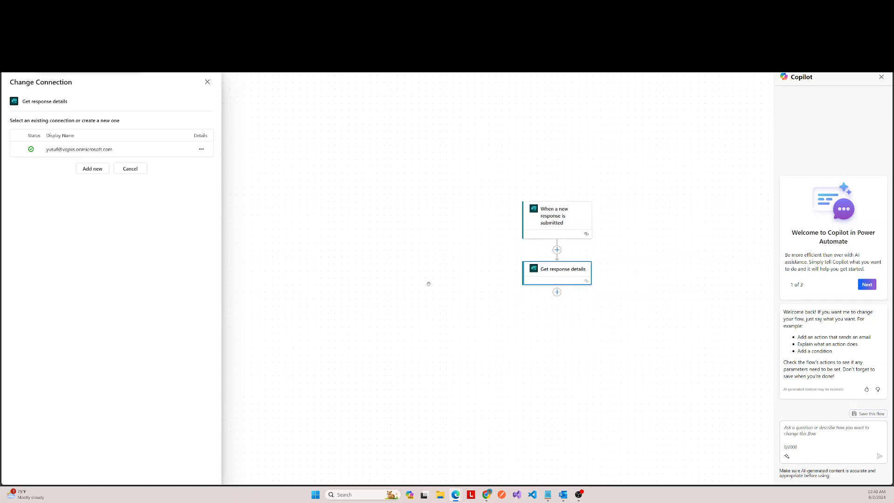
pyautogui.click(409, 232)
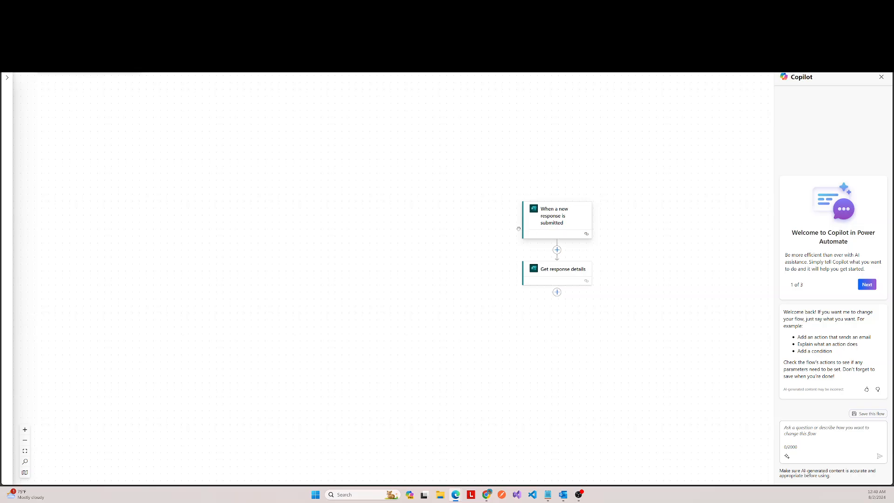
# Step: Add an Initialize variable action after Get response details
pyautogui.click(558, 292)
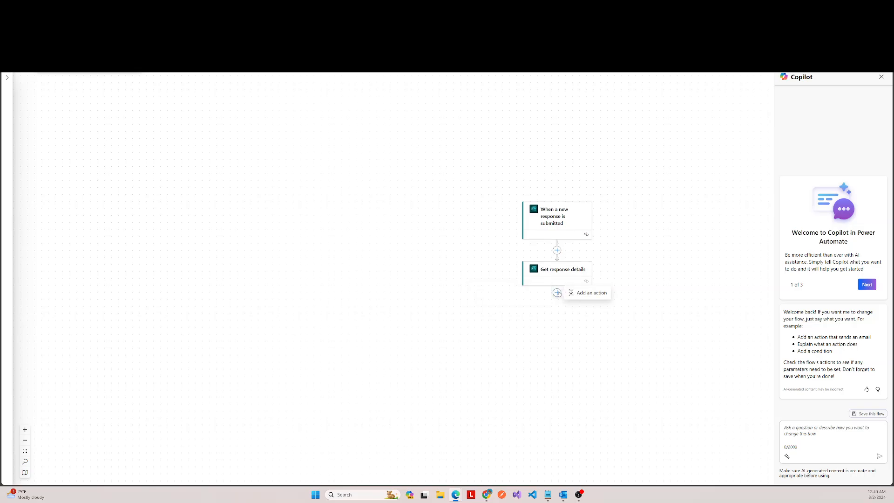
pyautogui.click(588, 293)
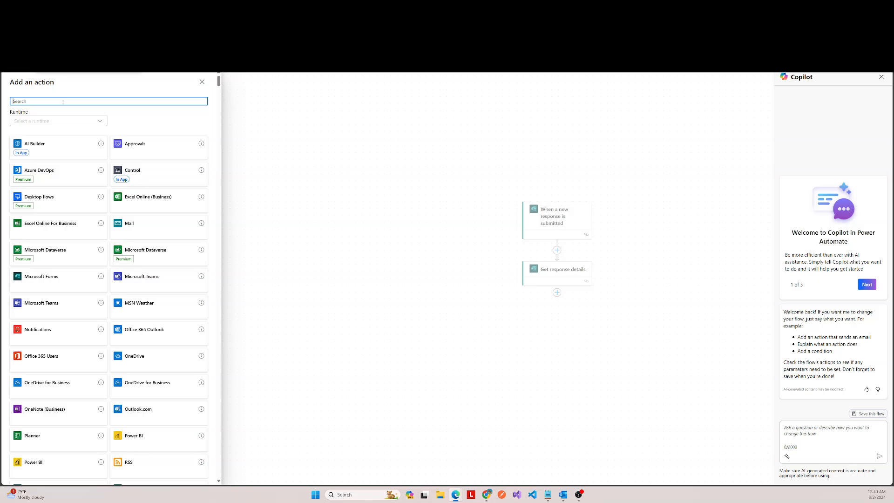
pyautogui.write('ini')
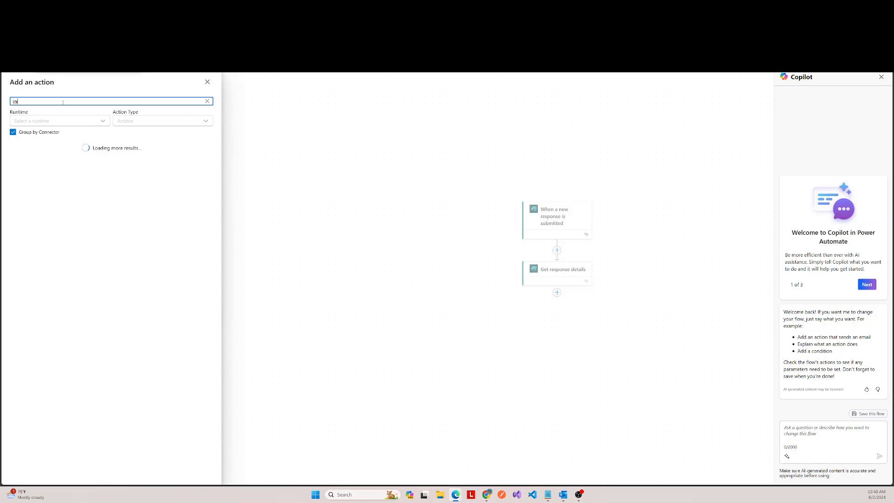
pyautogui.write('t')
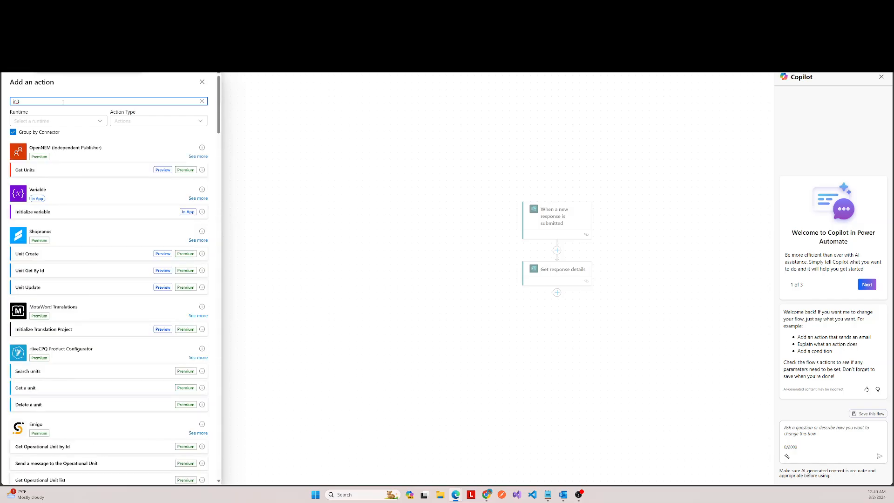
pyautogui.click(193, 214)
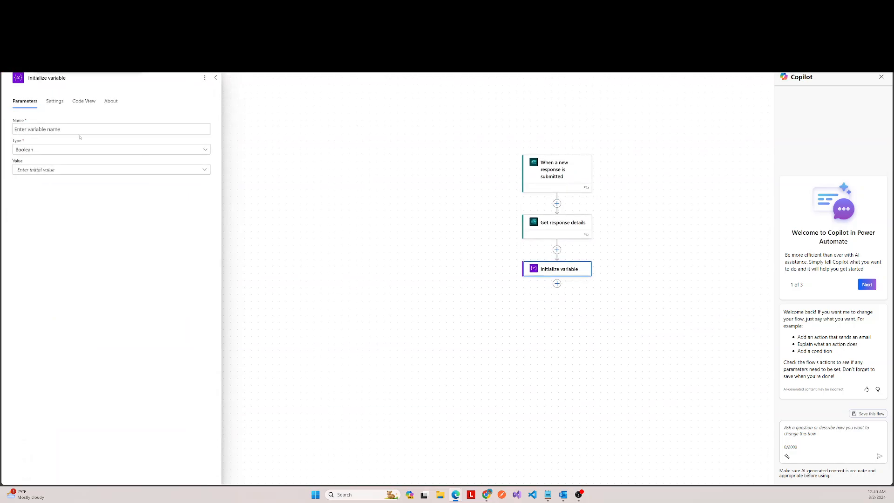
# Step: Name the new variable varMyFiles and set its type to Array
pyautogui.click(81, 128)
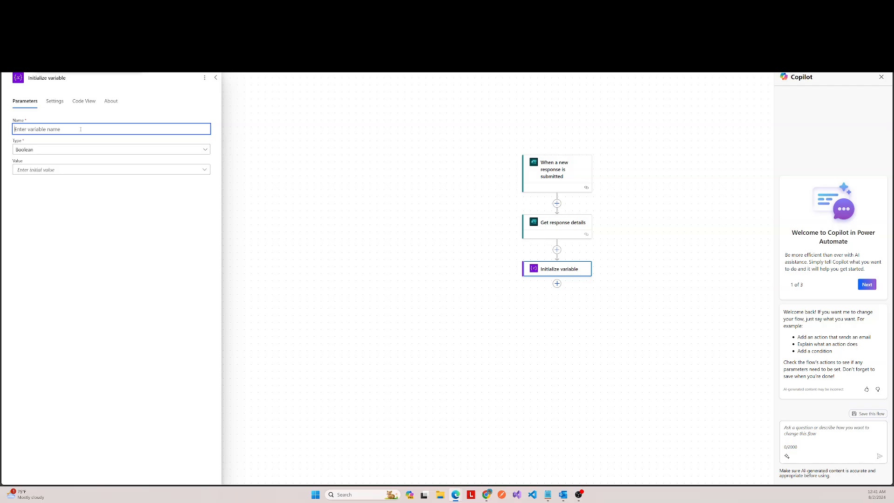
pyautogui.write('varMyFiles')
pyautogui.click(70, 149)
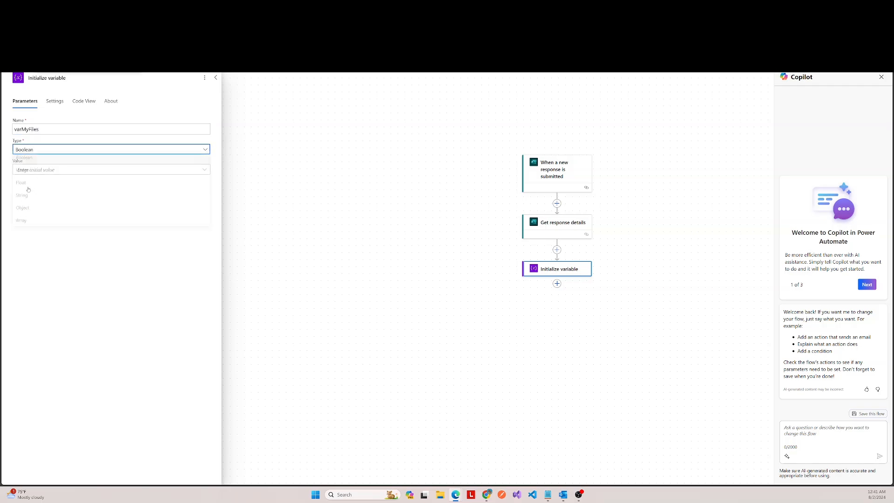
pyautogui.click(34, 222)
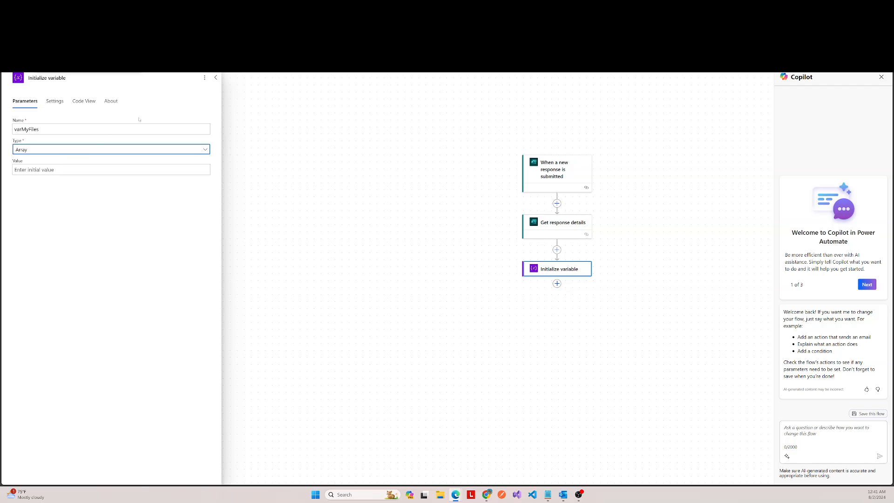
pyautogui.click(216, 78)
# Step: Add the Data Operation action Parse JSON after Initialize variable
pyautogui.scroll(-2, 624, 262)
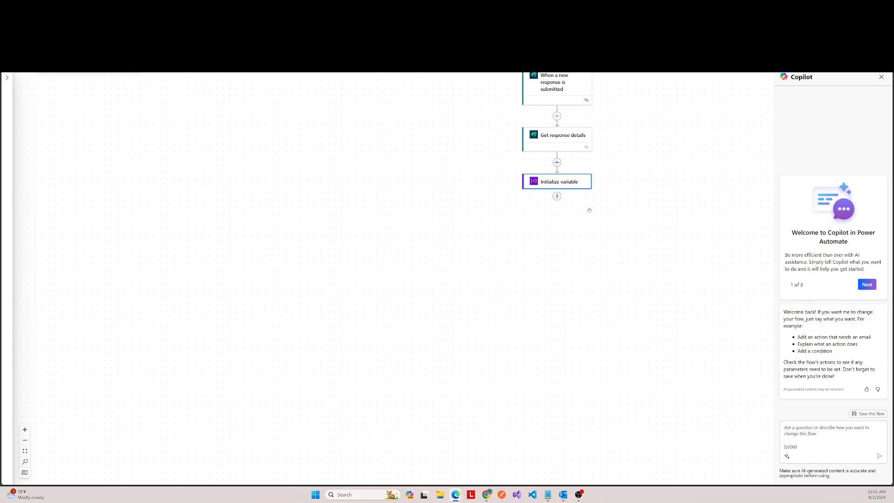
pyautogui.click(557, 197)
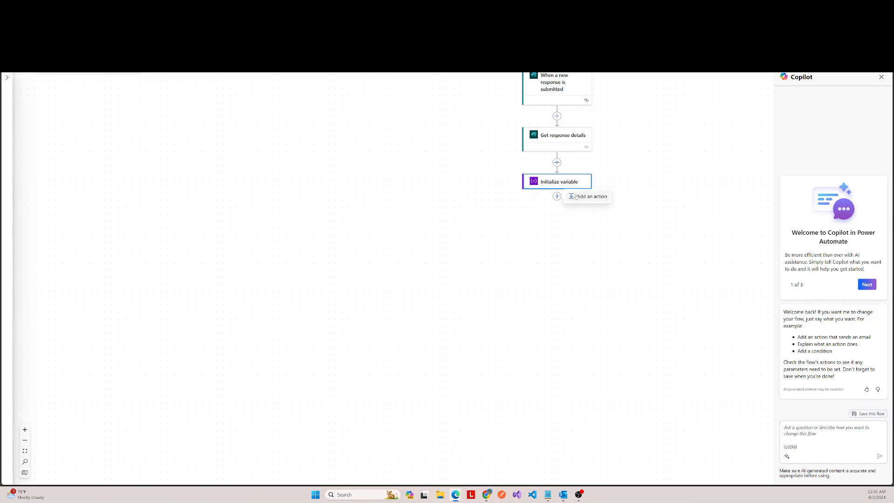
pyautogui.click(577, 197)
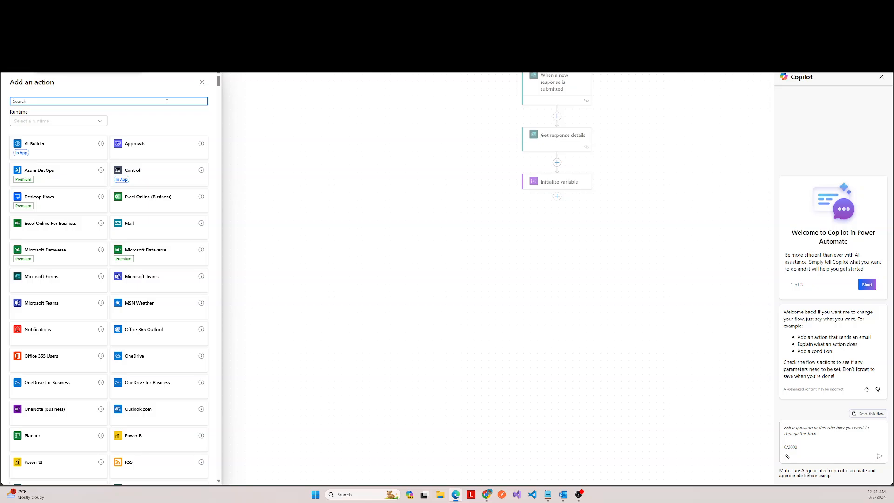
pyautogui.write('var')
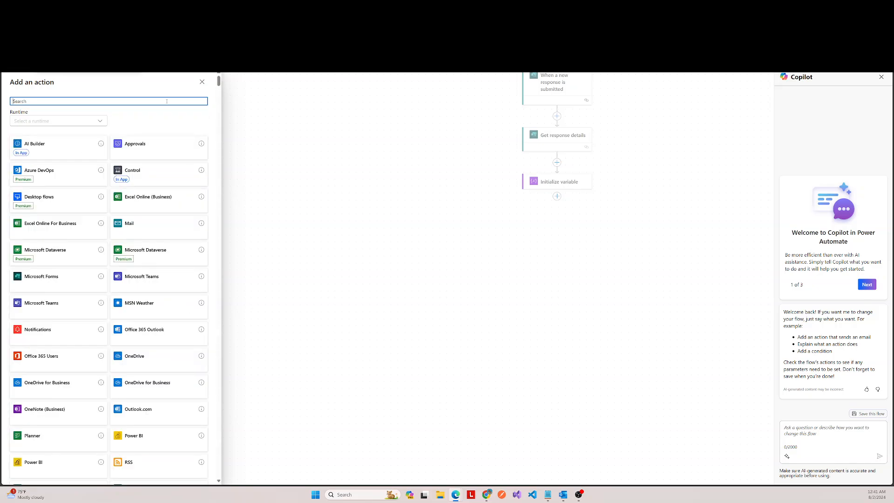
pyautogui.write('json')
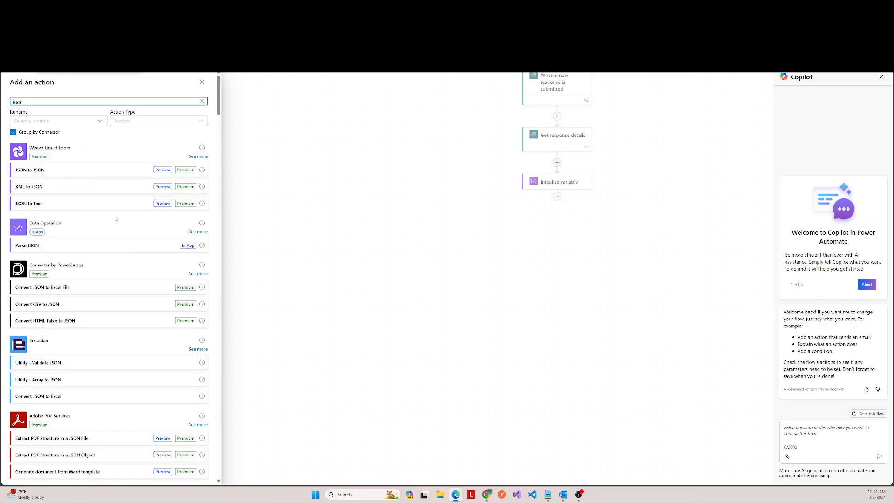
pyautogui.click(191, 246)
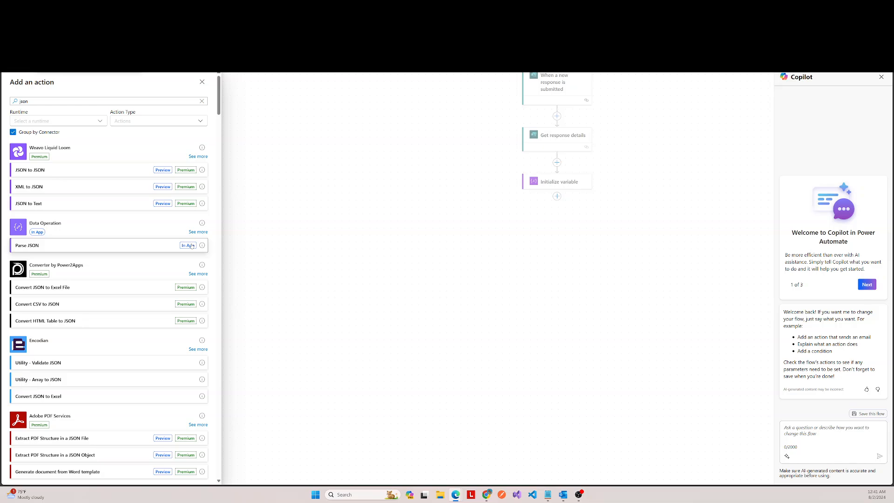
# Step: Check which dynamic content is available for the Content parameter of Parse JSON, leaving the parameters empty
pyautogui.click(103, 129)
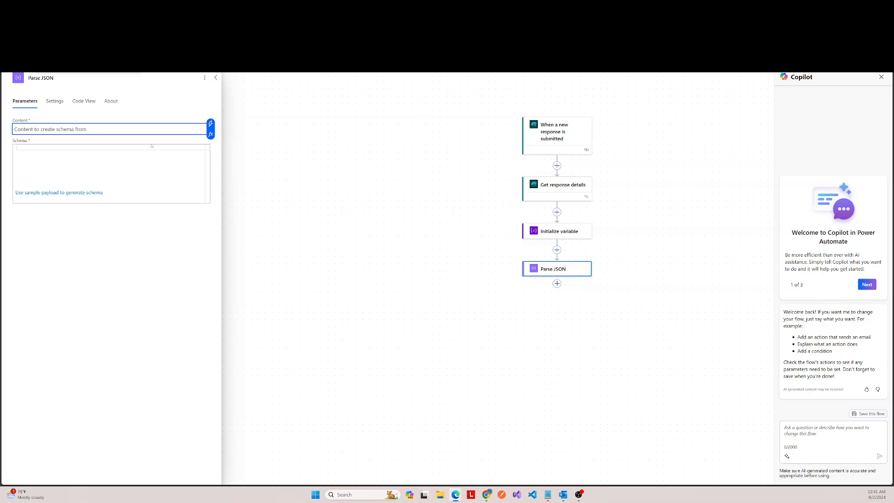
pyautogui.click(211, 134)
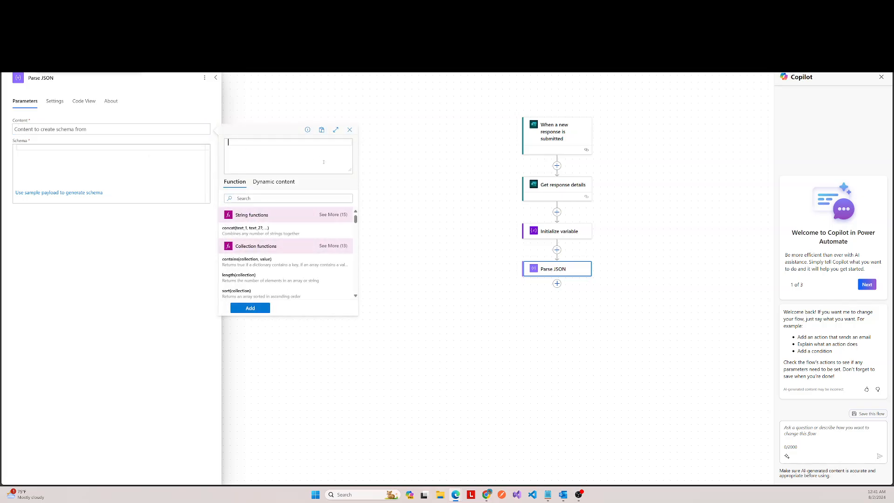
pyautogui.click(274, 183)
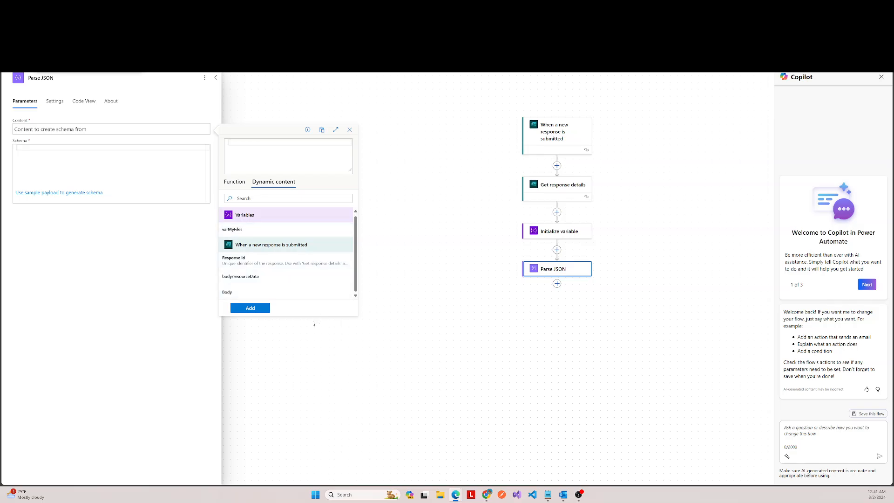
pyautogui.click(111, 164)
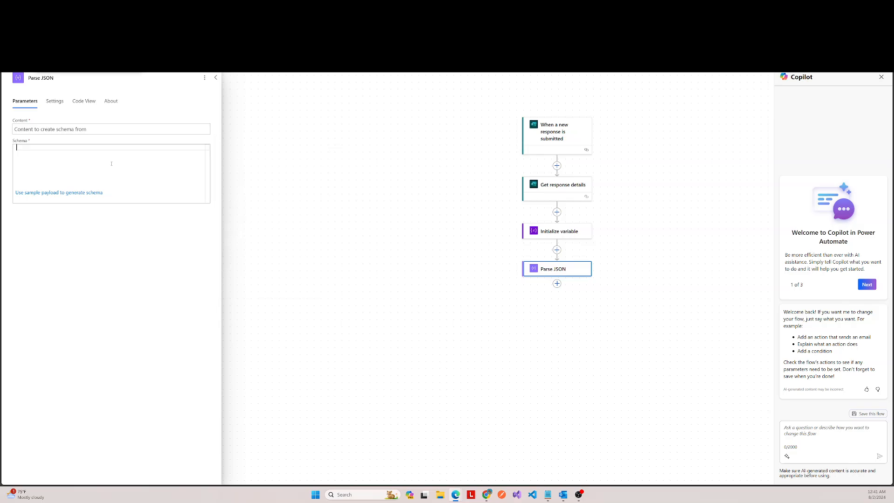
pyautogui.click(195, 84)
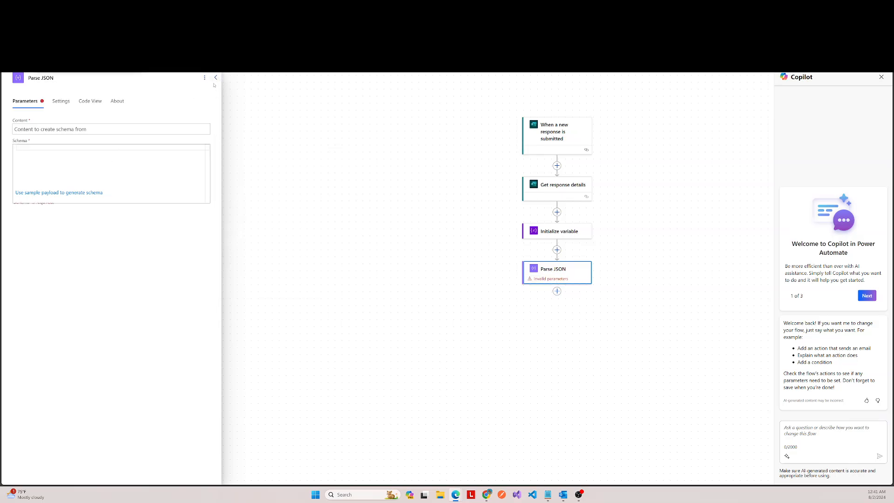
pyautogui.click(215, 78)
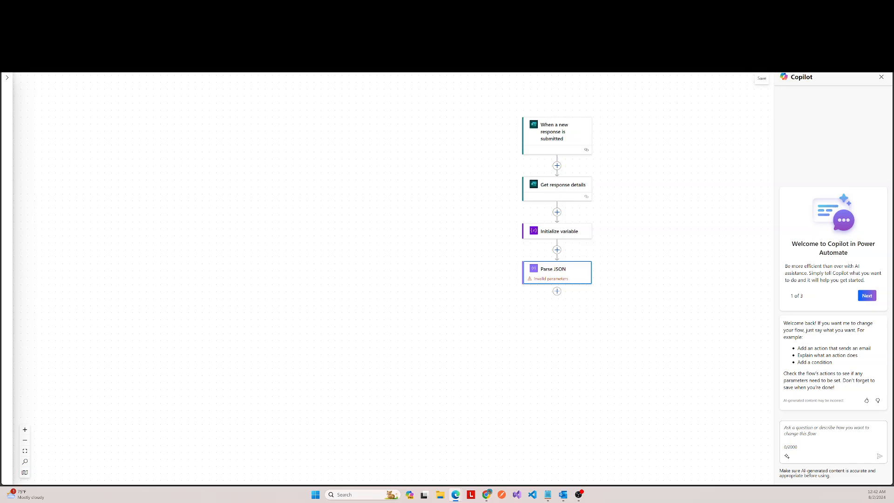
# Step: Try to save the flow, review the flow checker, and open the Parse JSON action
pyautogui.click(762, 65)
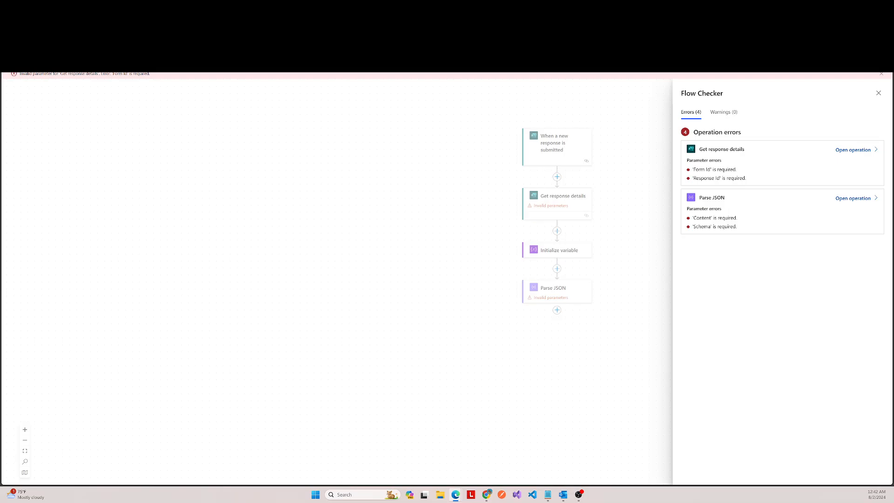
pyautogui.click(561, 252)
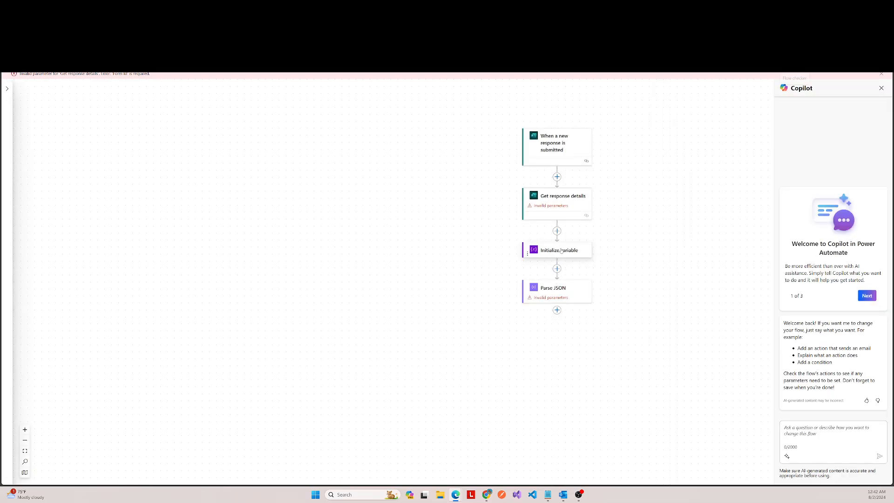
pyautogui.click(565, 289)
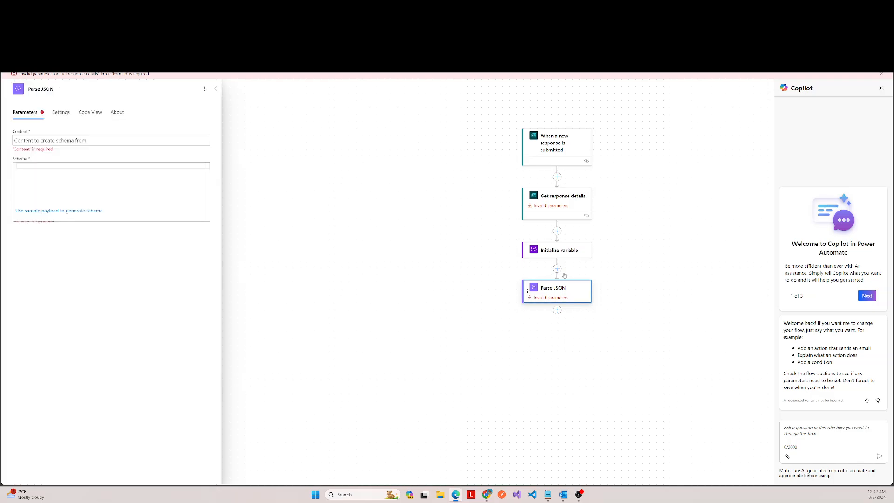
# Step: Select the existing account connection for Get response details and set its Form Id to Agreement Form
pyautogui.click(556, 211)
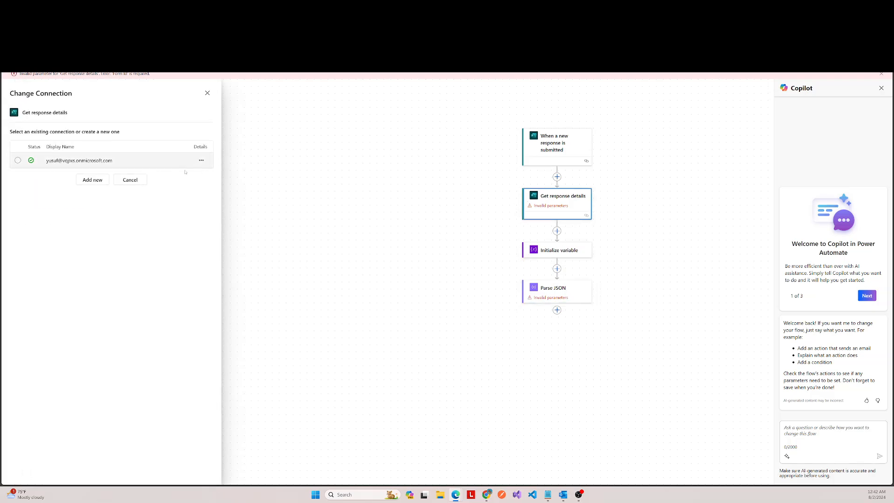
pyautogui.click(79, 160)
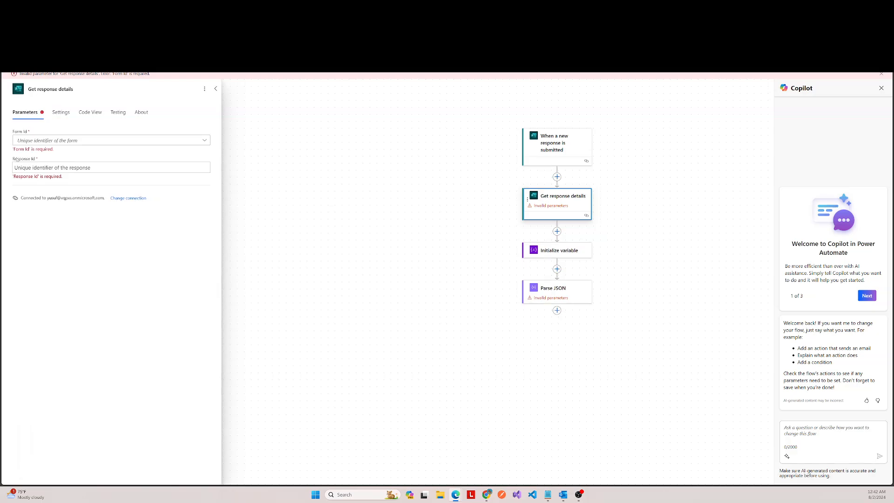
pyautogui.click(48, 144)
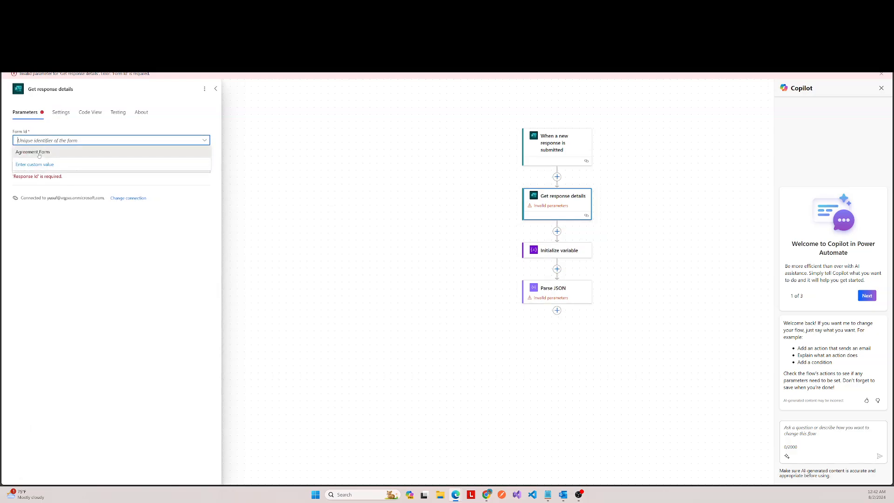
pyautogui.click(55, 163)
pyautogui.click(55, 161)
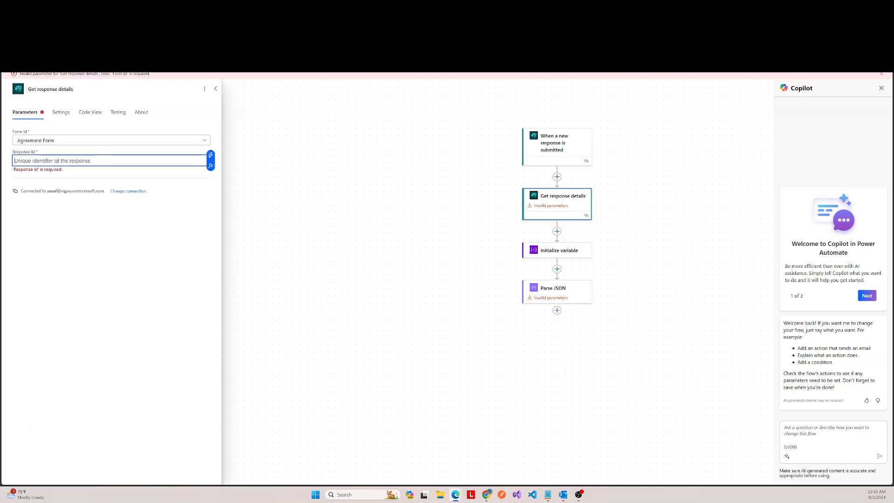
# Step: Fill the Response Id of Get response details with the trigger's Response Id dynamic content, and collapse the action's settings
pyautogui.click(211, 166)
pyautogui.click(273, 213)
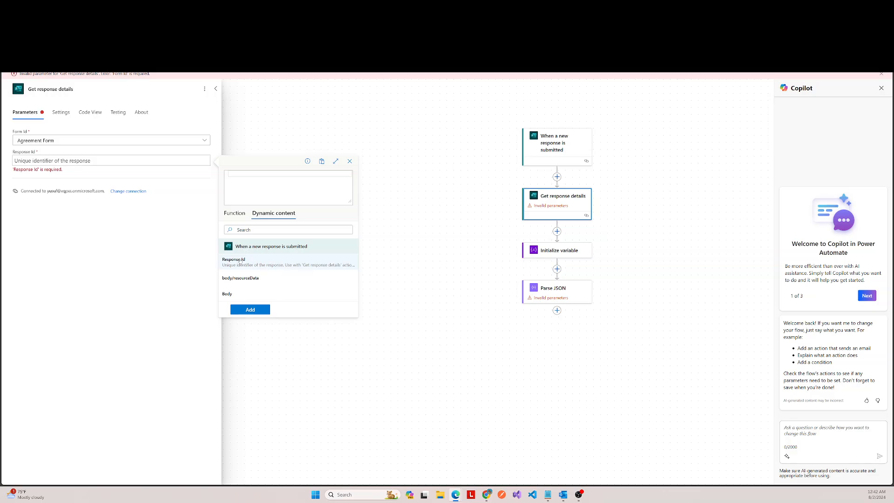
pyautogui.click(240, 261)
pyautogui.click(250, 309)
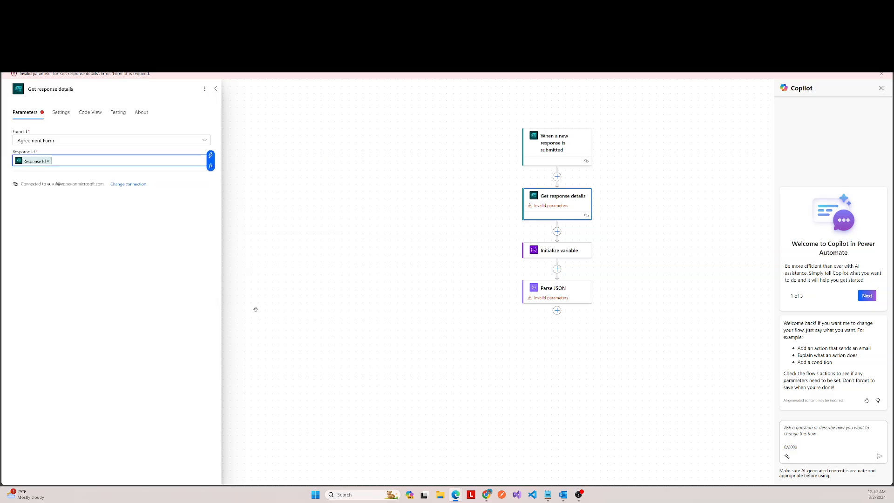
pyautogui.click(216, 91)
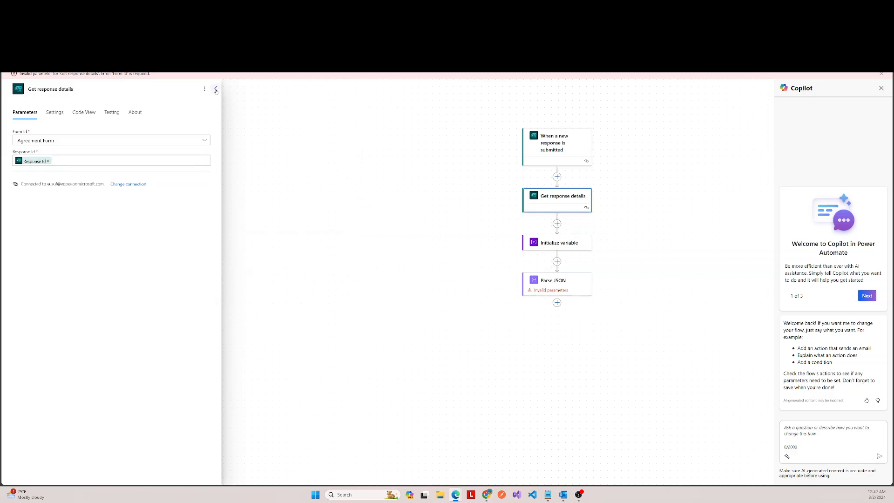
pyautogui.click(216, 91)
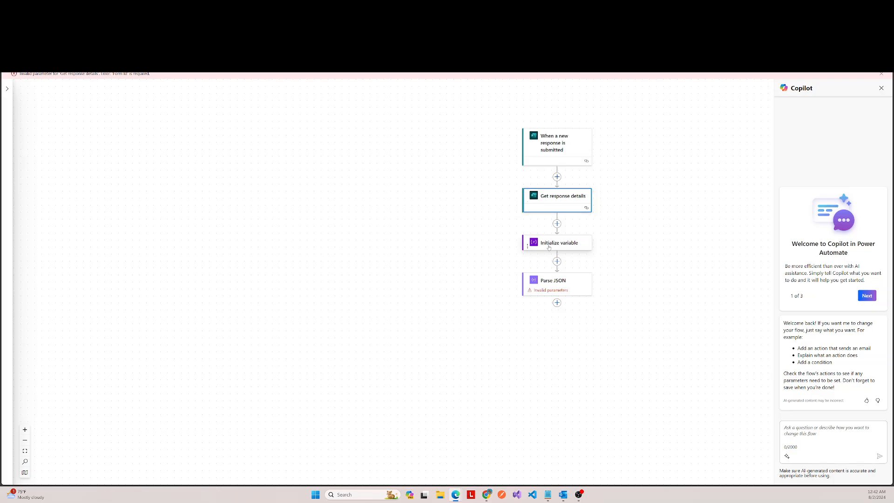
# Step: Examine the Get response details outputs offered as dynamic content for the Content parameter of Parse JSON
pyautogui.click(561, 285)
pyautogui.click(124, 141)
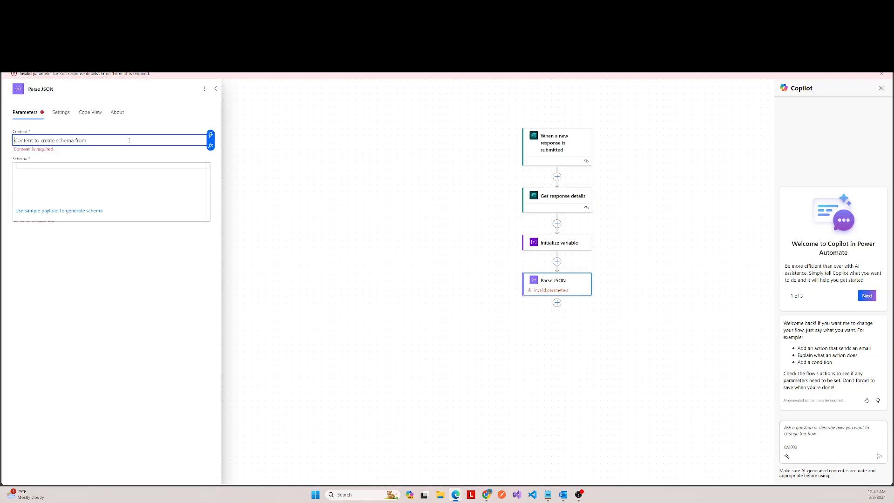
pyautogui.click(212, 149)
pyautogui.click(289, 194)
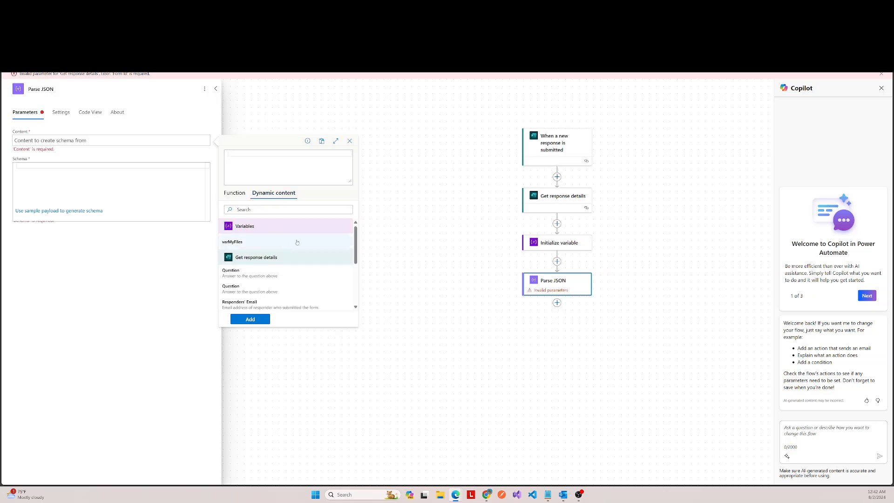
pyautogui.scroll(-3, 308, 233)
pyautogui.scroll(2, 307, 243)
pyautogui.scroll(3, 284, 284)
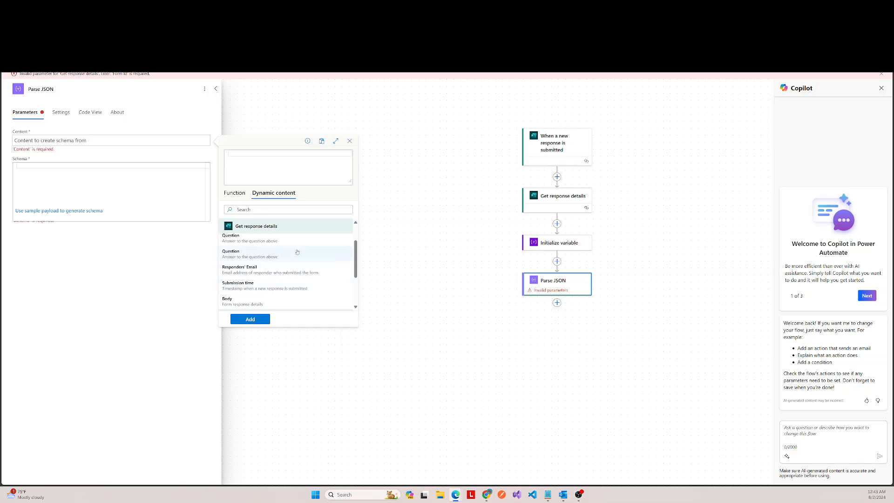
pyautogui.scroll(2, 280, 264)
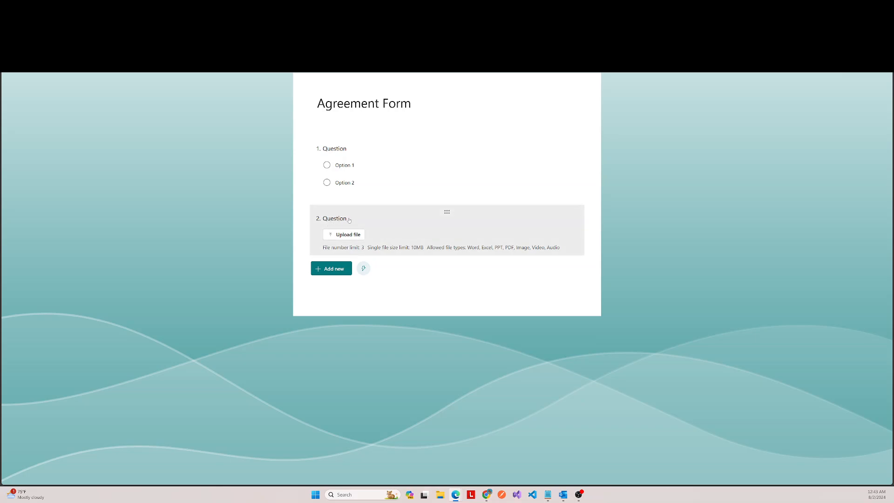
# Step: Switch to the Agreement Form in Microsoft Forms and rename the file upload question to Files
pyautogui.click(349, 220)
pyautogui.doubleClick(351, 232)
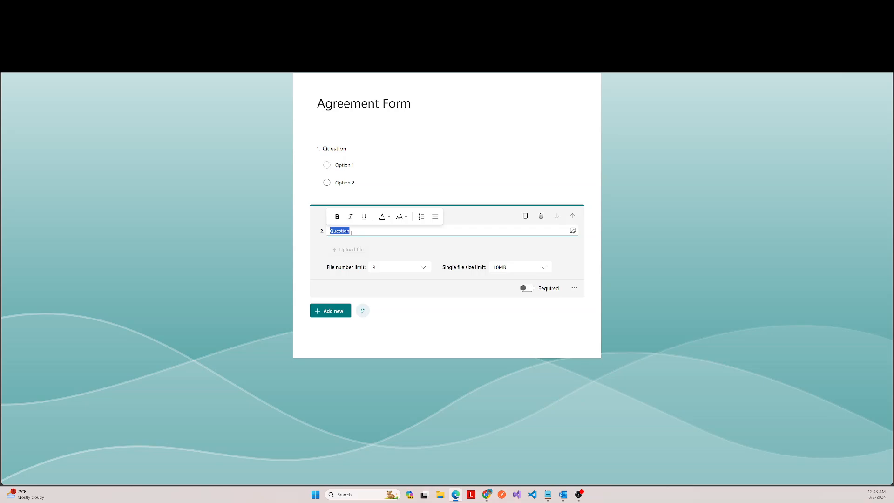
pyautogui.write('Files')
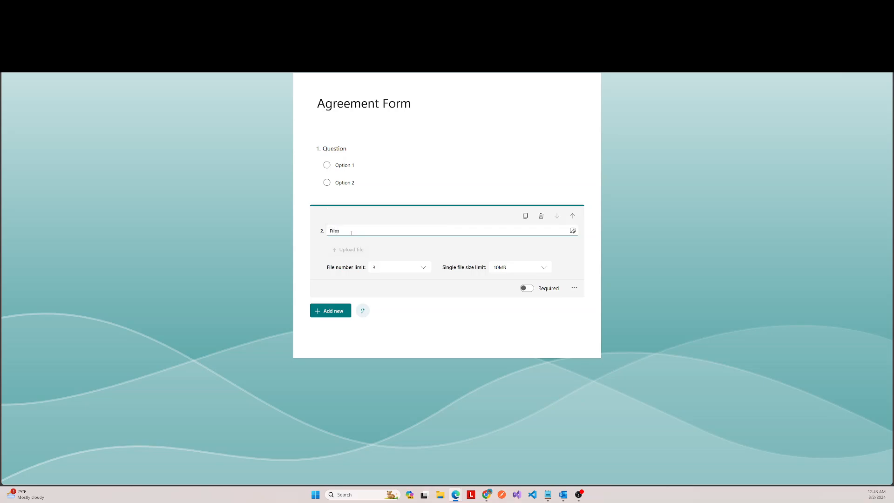
pyautogui.click(430, 323)
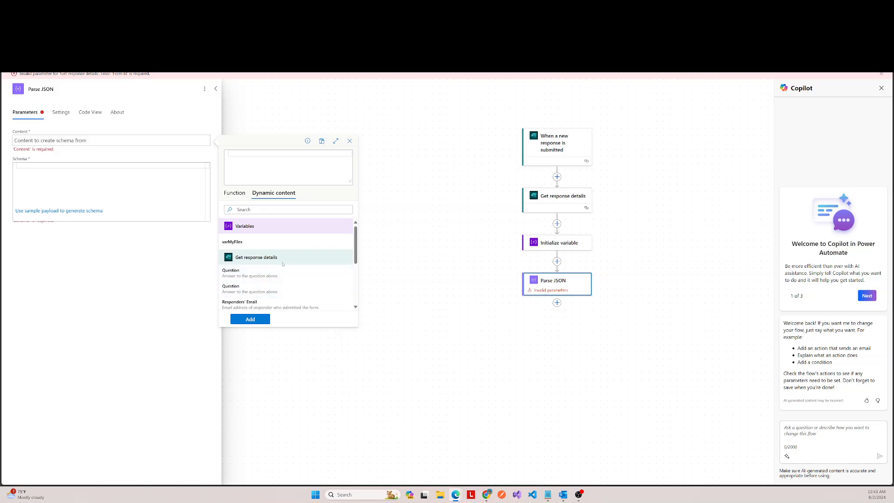
# Step: Return to the flow and check Parse JSON's dynamic content for the renamed Files question
pyautogui.scroll(-3, 277, 276)
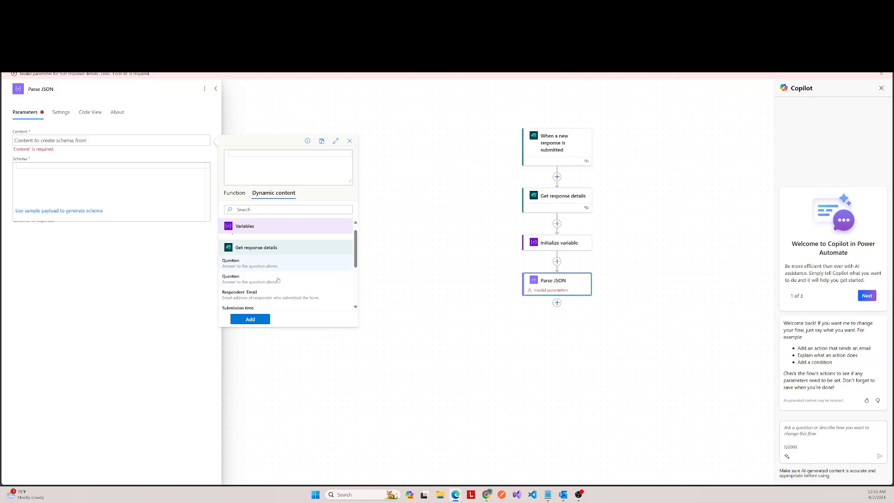
pyautogui.scroll(5, 276, 276)
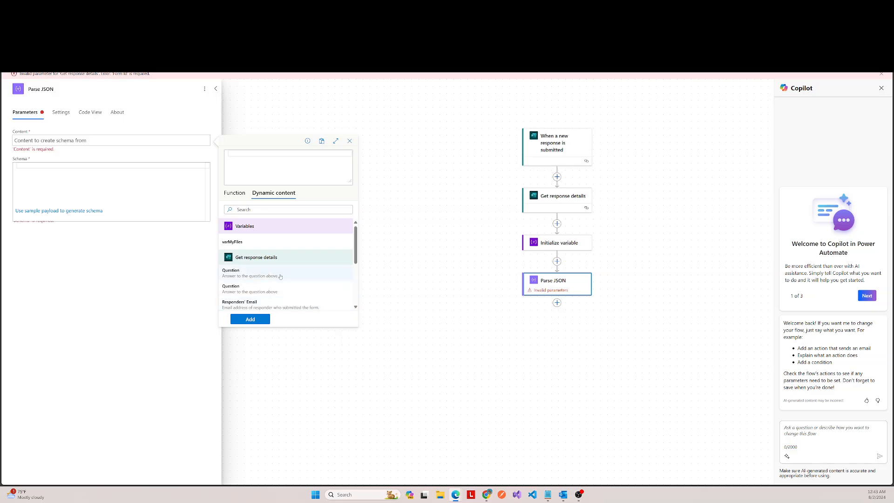
pyautogui.scroll(-3, 280, 276)
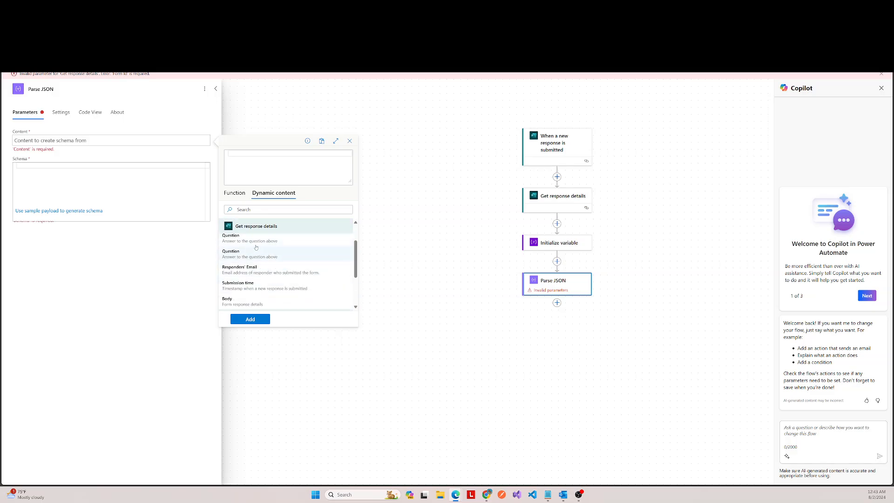
pyautogui.scroll(2, 273, 264)
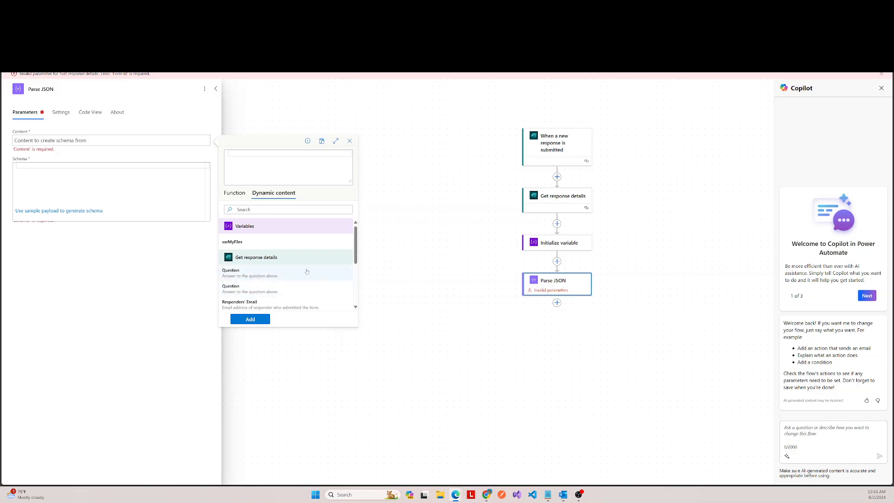
pyautogui.click(417, 265)
# Step: Delete the Parse JSON action from the flow
pyautogui.click(556, 289)
pyautogui.rightClick(554, 289)
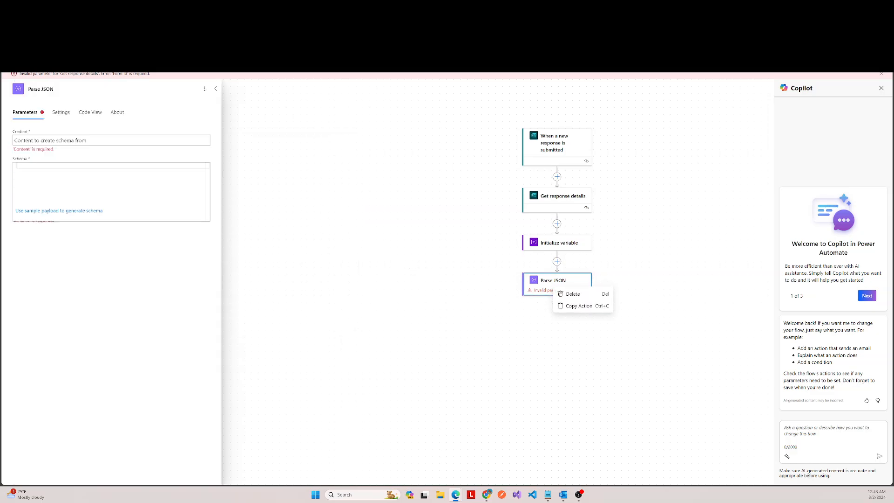
pyautogui.click(572, 294)
pyautogui.click(428, 283)
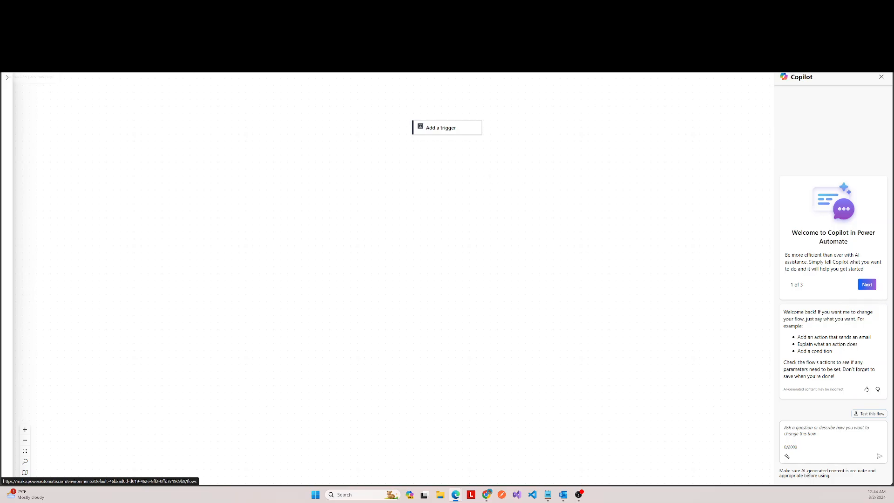
# Step: Leave the flow editor for the list of cloud flows and reopen the UploadFilesToAzureDevOps flow
pyautogui.click(13, 66)
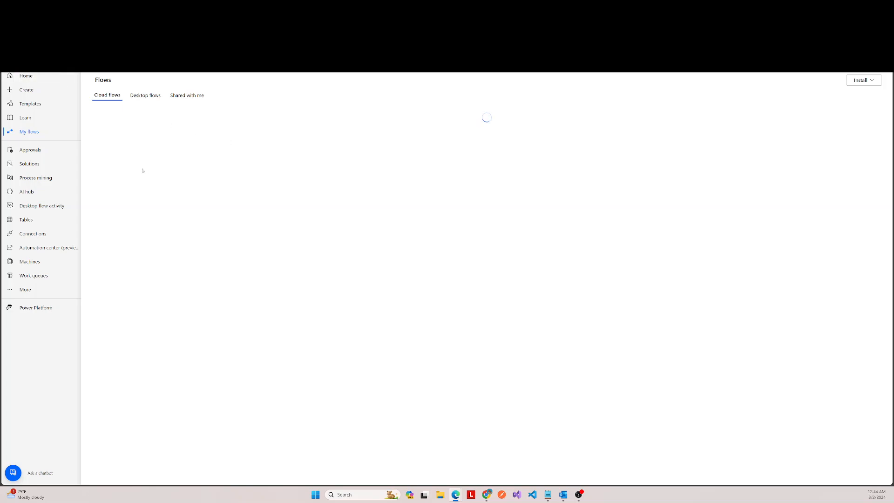
pyautogui.click(146, 95)
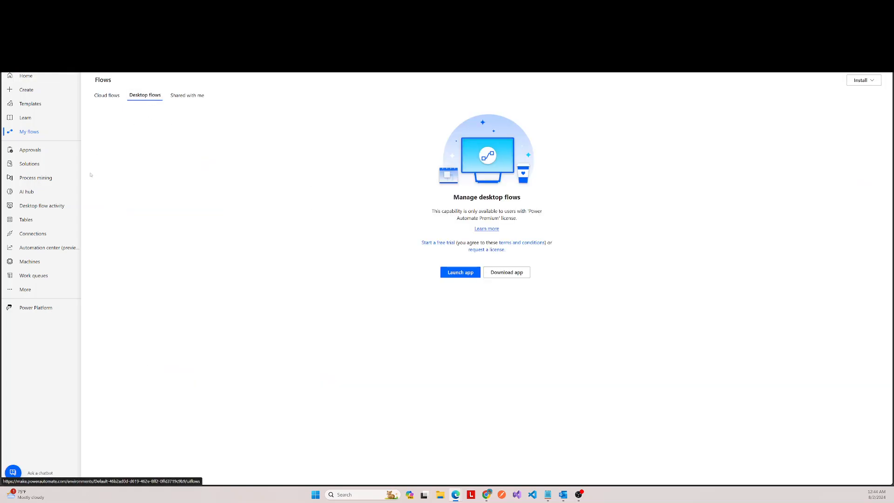
pyautogui.click(32, 135)
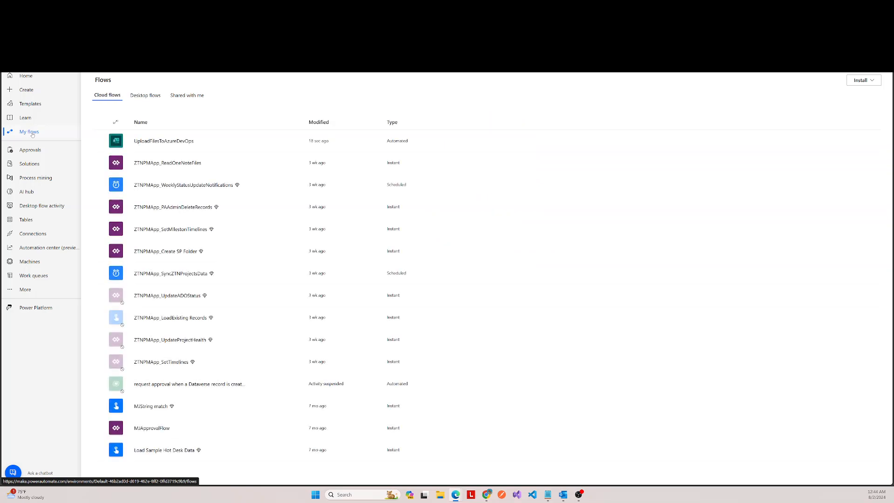
pyautogui.click(164, 141)
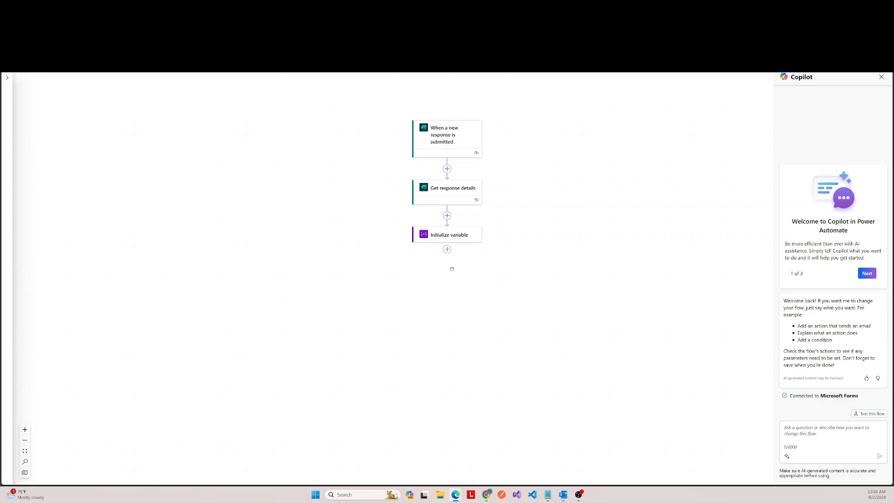
# Step: Search the actions for json and add the Data Operation action Parse JSON after Initialize variable
pyautogui.click(448, 249)
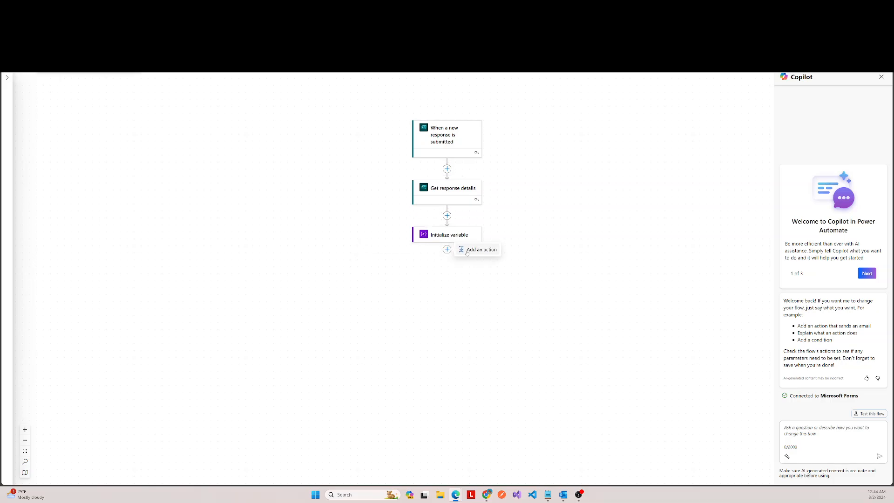
pyautogui.click(480, 251)
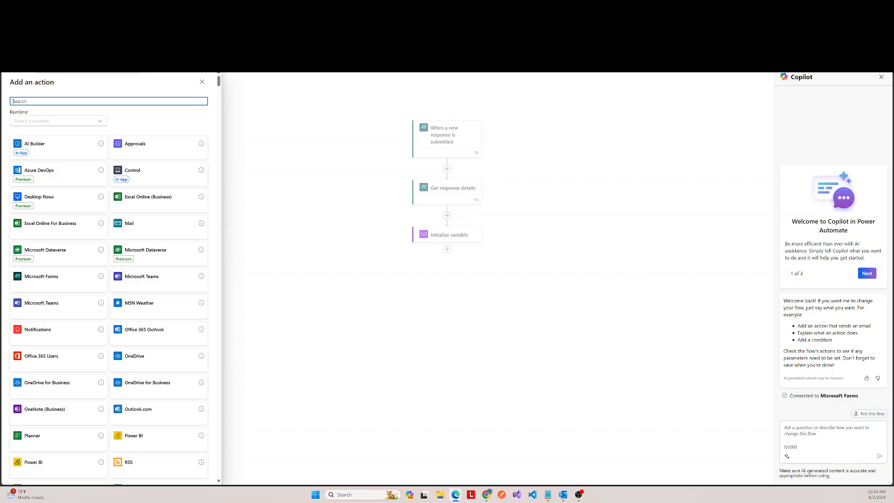
pyautogui.click(86, 91)
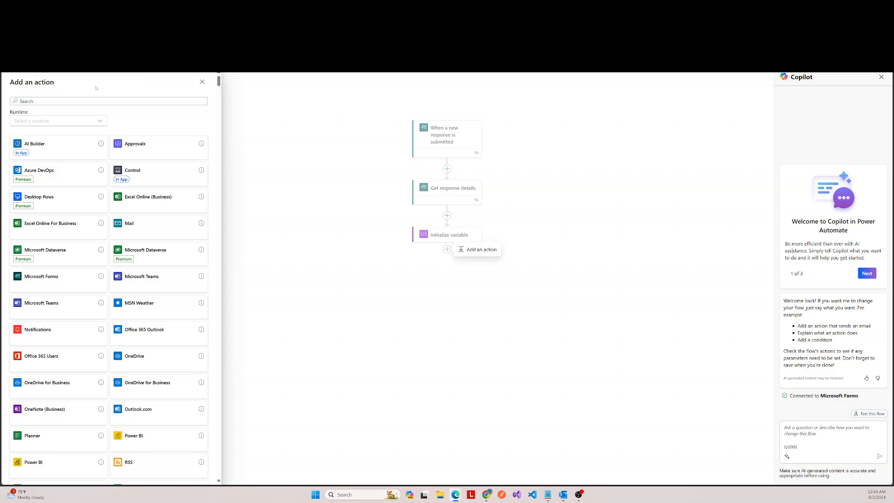
pyautogui.click(94, 101)
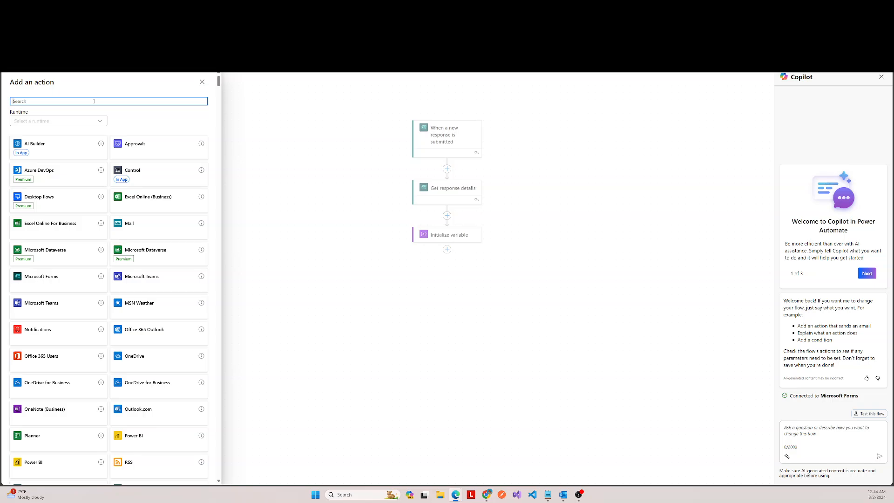
pyautogui.write('json')
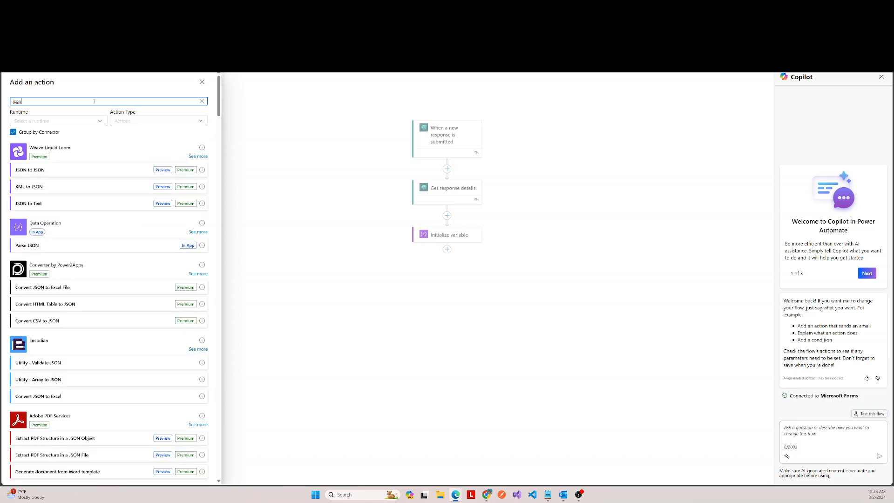
pyautogui.click(190, 245)
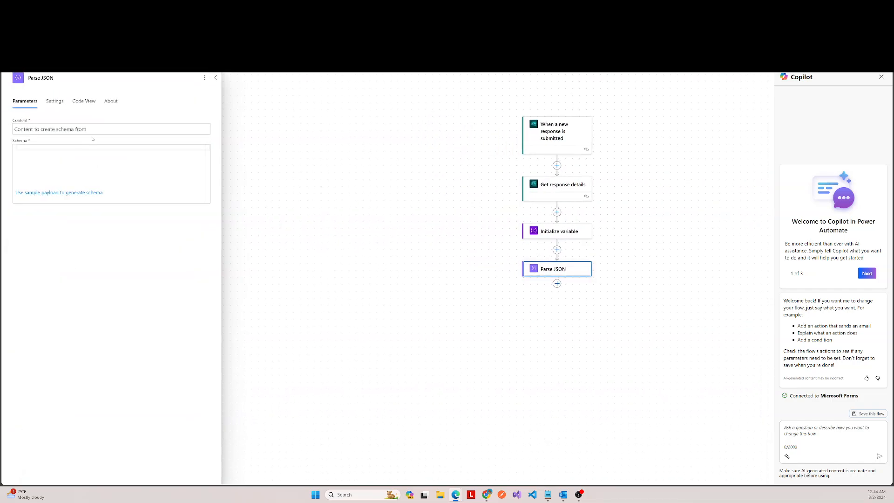
# Step: Set Parse JSON's Content to the Files answer from Get response details
pyautogui.click(96, 131)
pyautogui.click(210, 123)
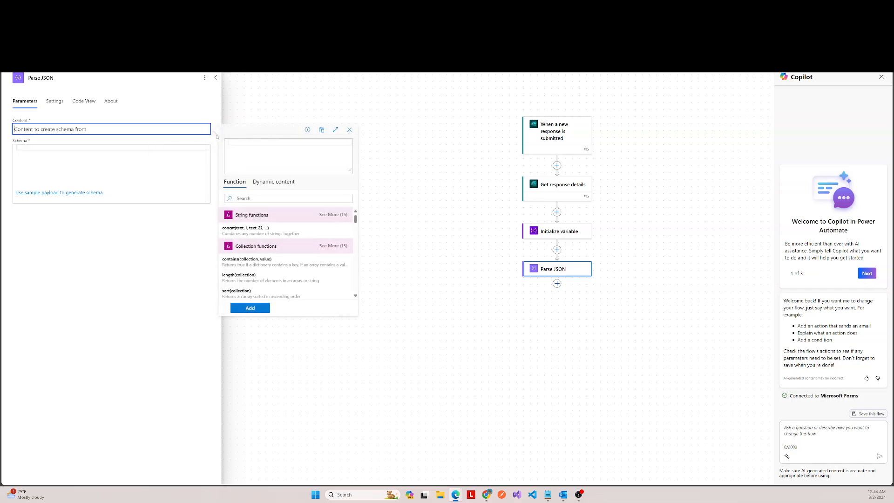
pyautogui.scroll(-1, 305, 236)
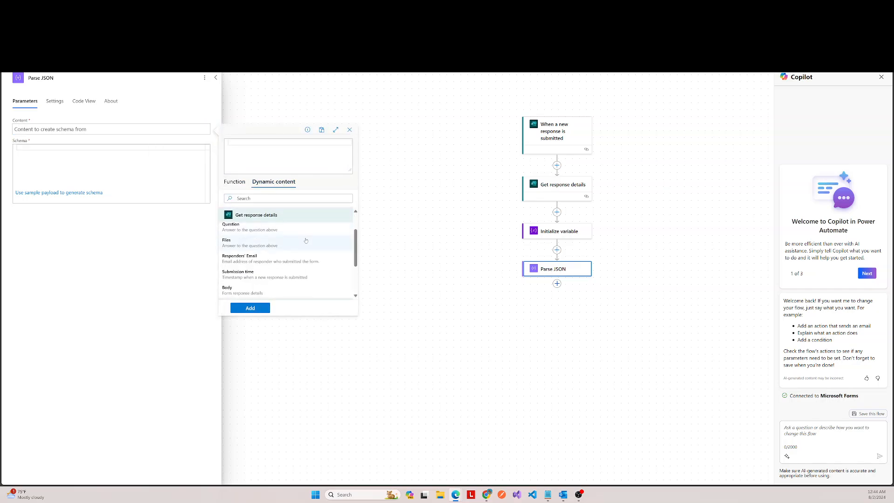
pyautogui.scroll(1, 305, 240)
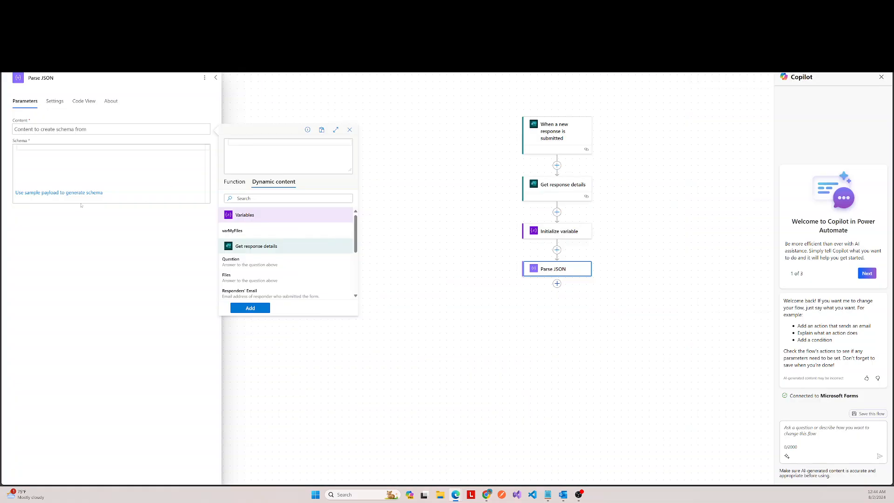
pyautogui.click(233, 278)
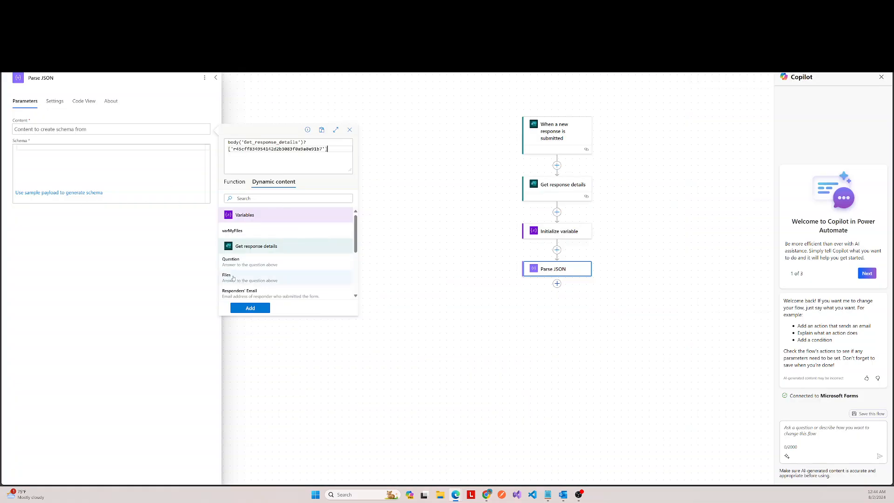
pyautogui.click(250, 308)
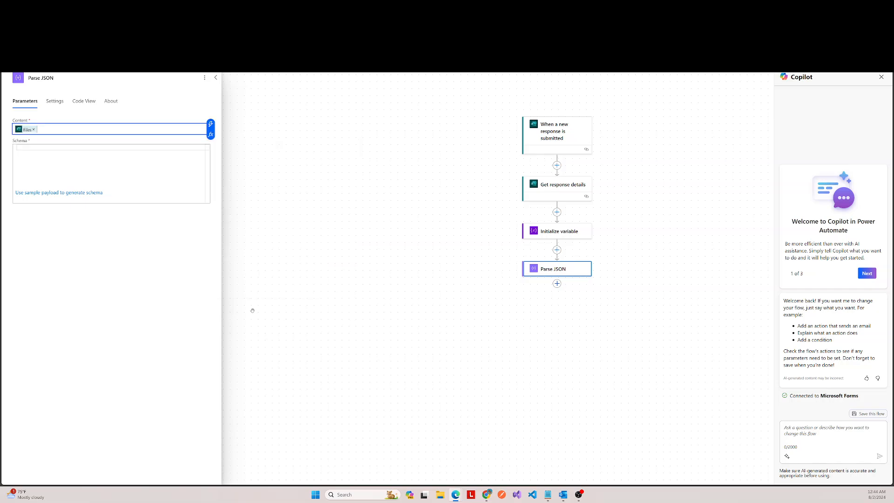
# Step: Enter a Parse JSON schema that declares "type": "array", and collapse the action's settings
pyautogui.click(67, 151)
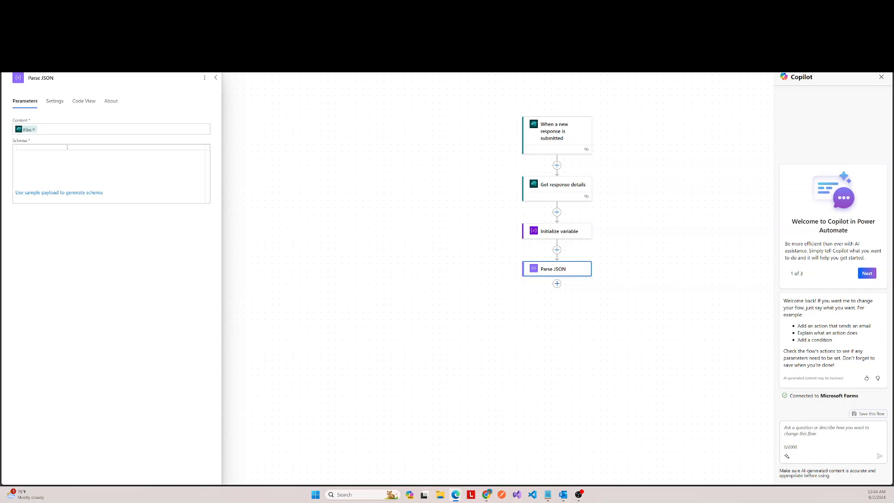
pyautogui.write('{')
pyautogui.press('Return')
pyautogui.write('"type":"array')
pyautogui.click(215, 77)
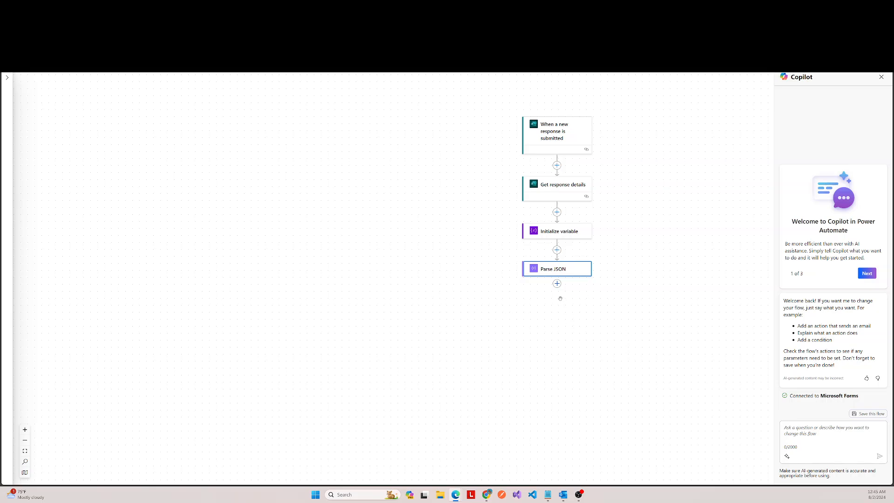
pyautogui.moveTo(560, 299); pyautogui.dragTo(562, 237)
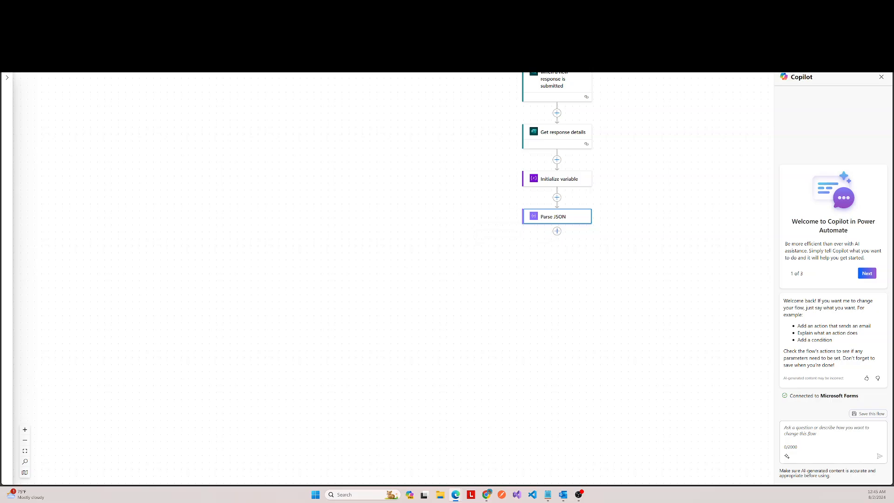
# Step: Search the web for Azure DevOps in a new InPrivate browser window
pyautogui.hotkey('ctrl', 'shift', 'n')
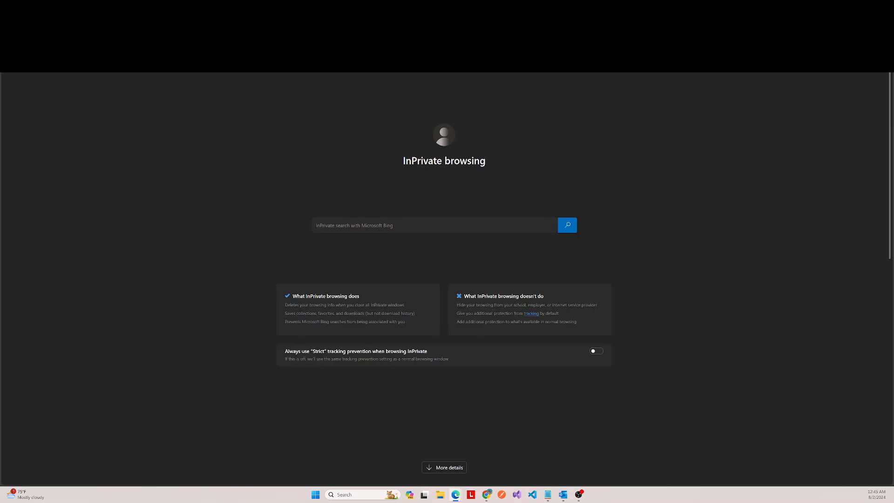
pyautogui.hotkey('ctrl', 'v')
pyautogui.press('Return')
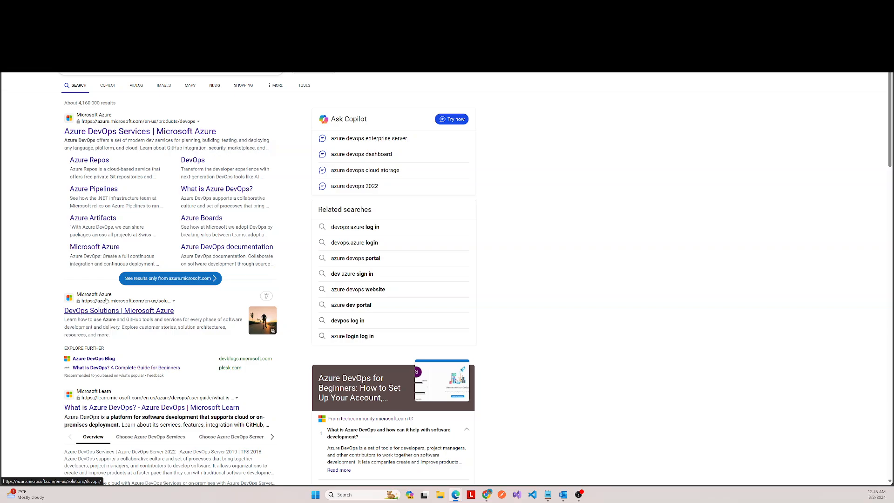
# Step: Enter Azure DevOps through its Microsoft Azure product page and open the Boards area of MJProject1
pyautogui.click(141, 132)
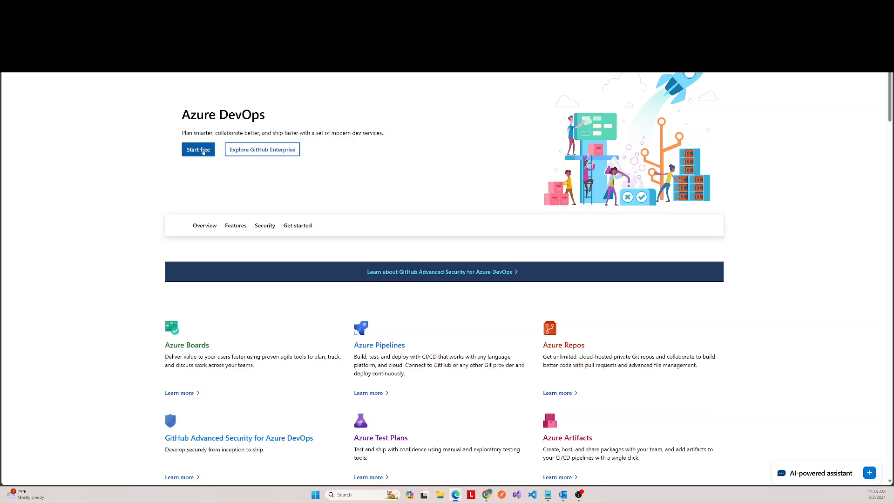
pyautogui.scroll(1, 202, 149)
pyautogui.click(196, 172)
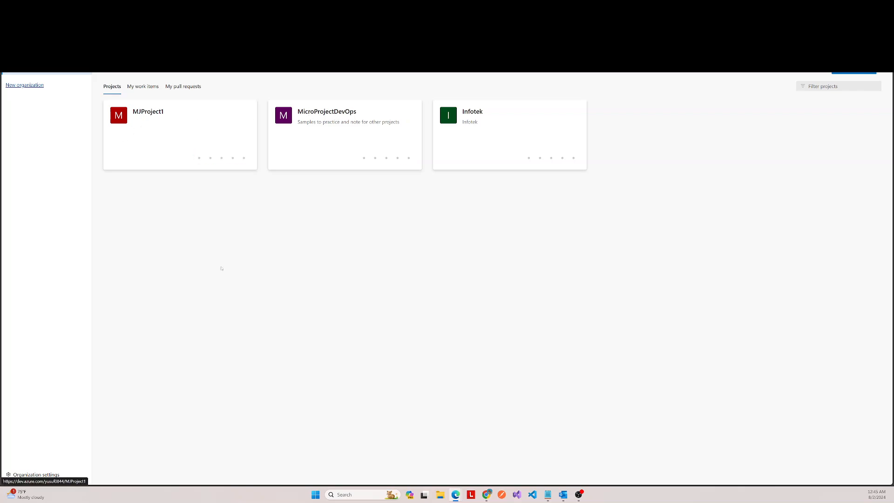
pyautogui.click(153, 123)
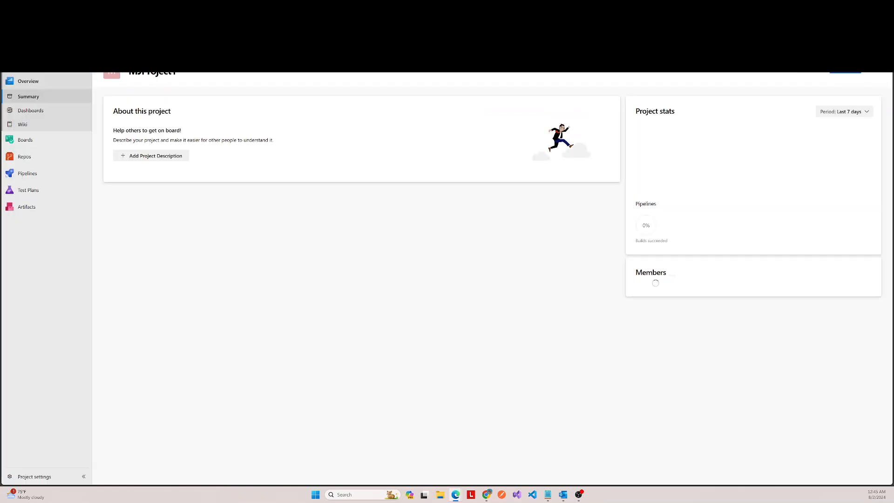
pyautogui.click(25, 139)
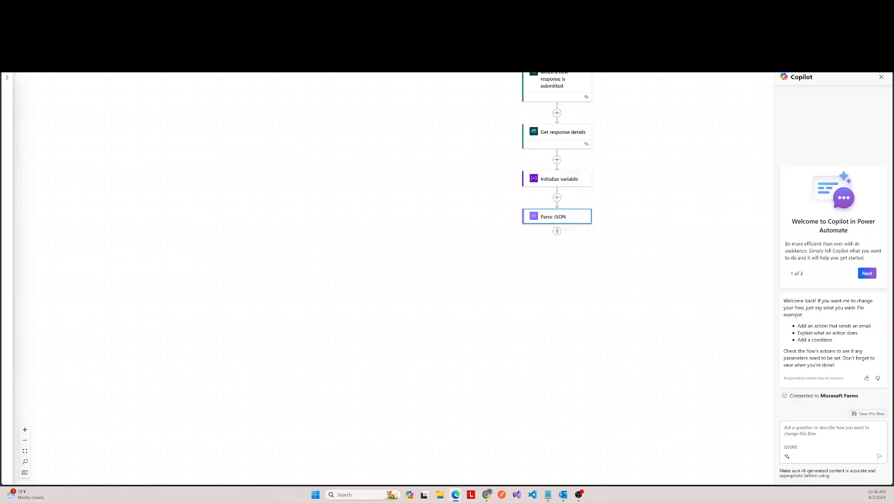
# Step: Return to the flow and add the Azure DevOps action Create a work item after Parse JSON
pyautogui.click(557, 231)
pyautogui.click(580, 231)
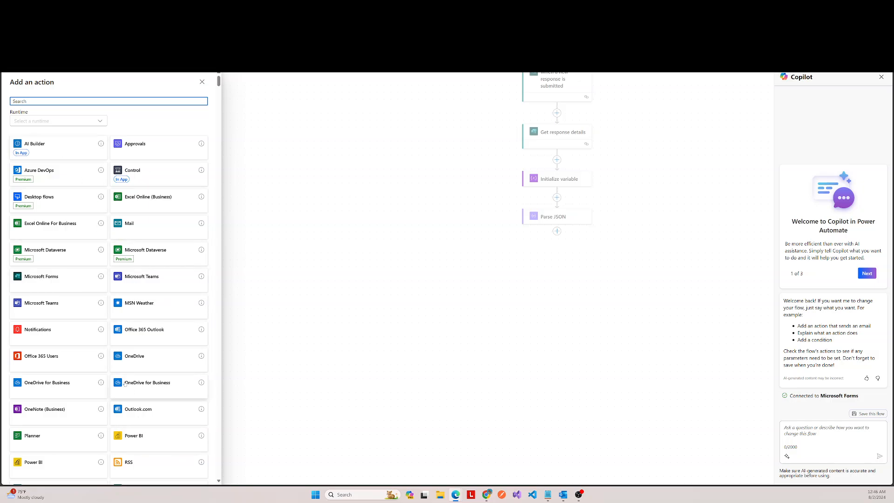
pyautogui.click(49, 174)
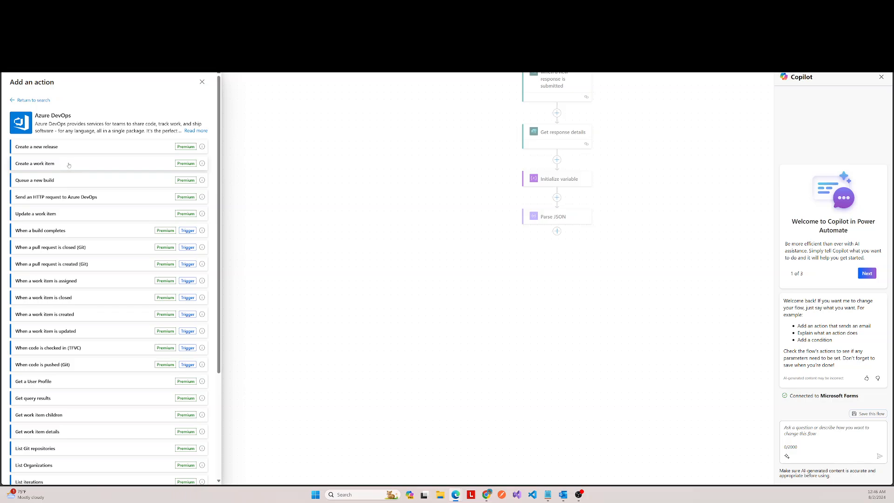
pyautogui.click(69, 165)
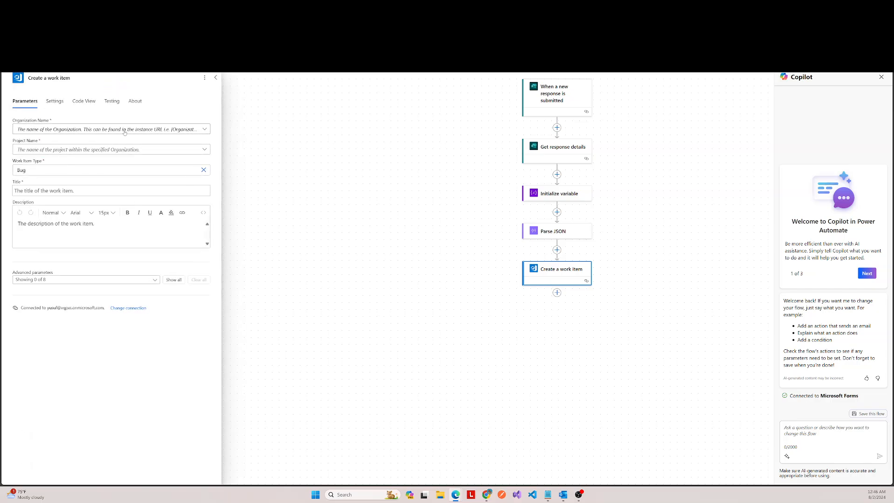
# Step: Select the available organization and the project MJProject1 for the Create a work item action
pyautogui.click(125, 131)
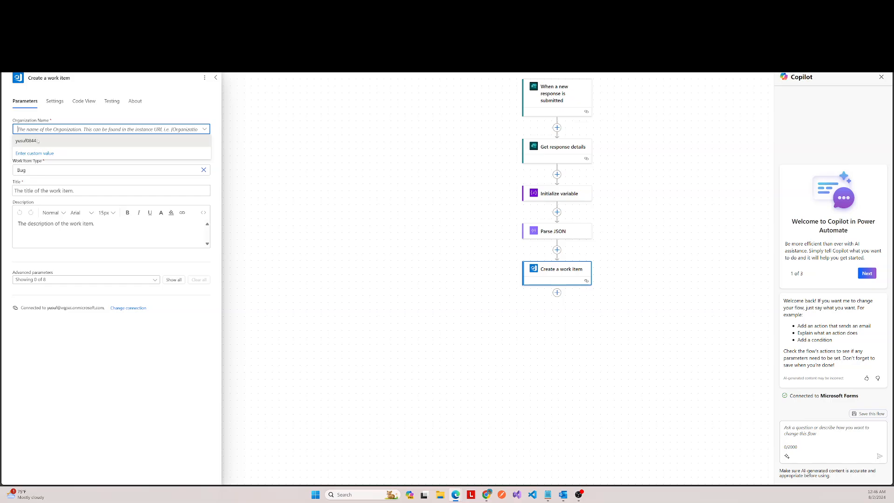
pyautogui.click(37, 140)
pyautogui.click(49, 151)
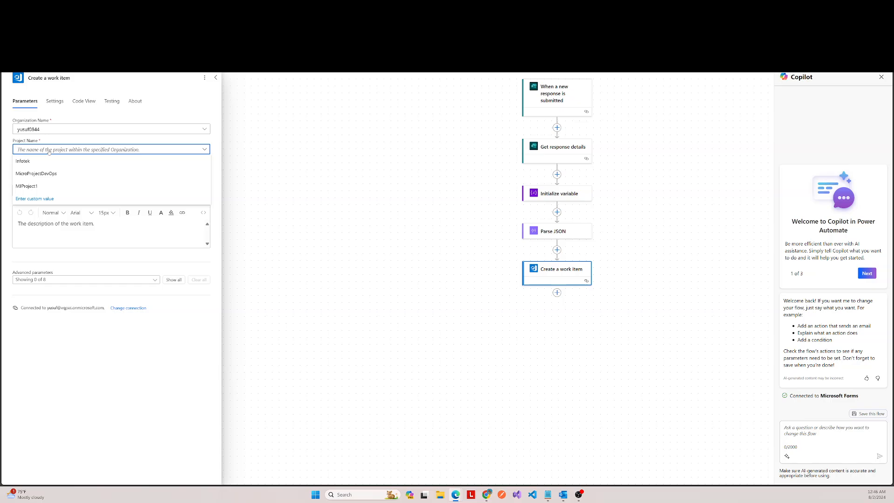
pyautogui.click(37, 186)
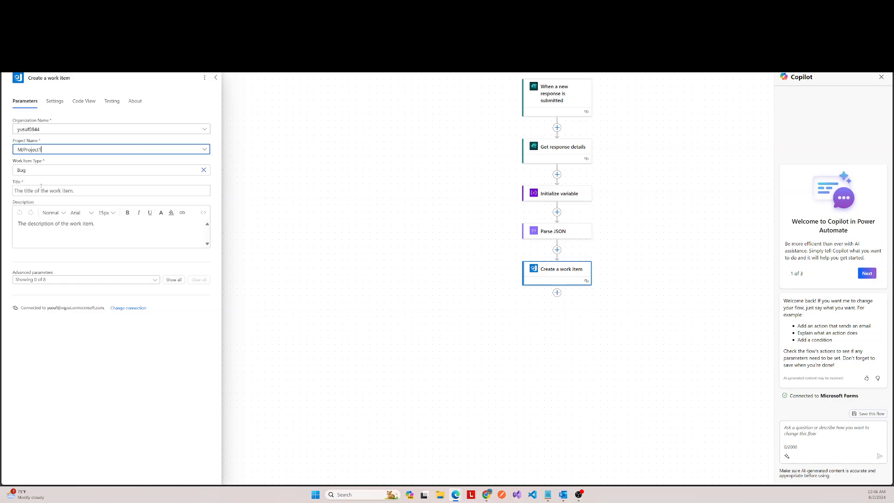
# Step: Clear the preset Bug value from the action's Work Item Type
pyautogui.click(64, 175)
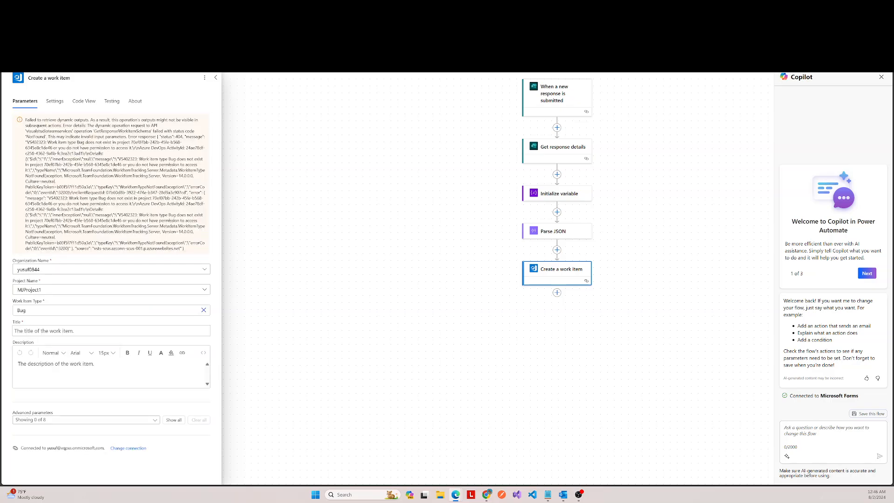
pyautogui.click(29, 310)
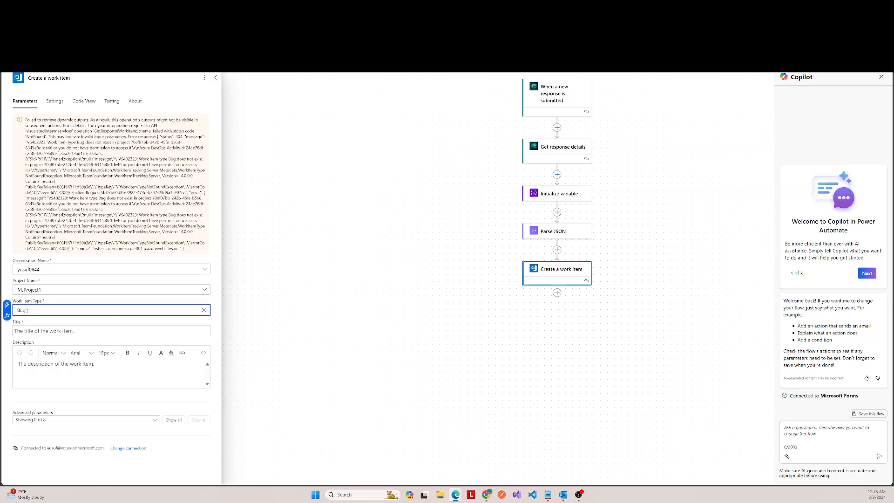
pyautogui.doubleClick(28, 311)
pyautogui.press('BackSpace')
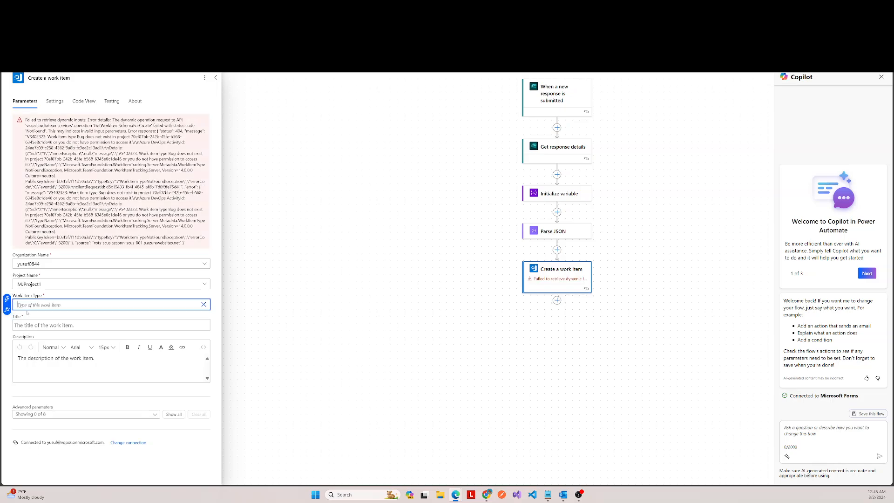
pyautogui.click(204, 304)
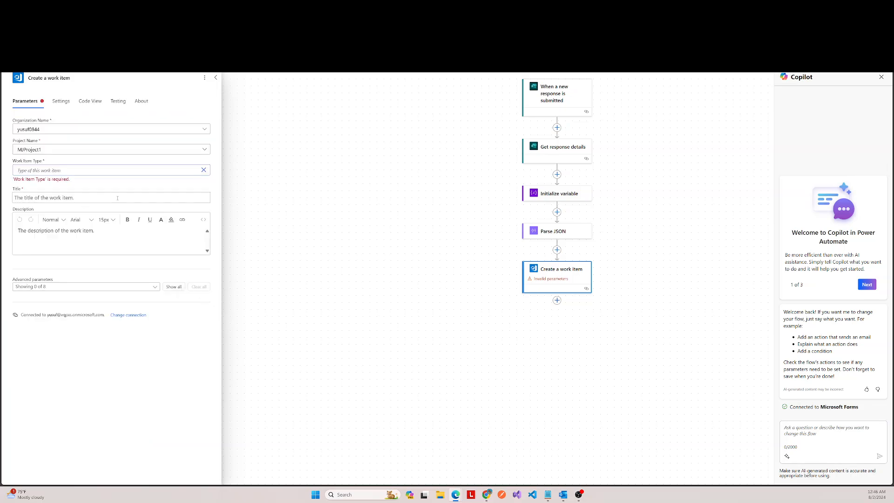
pyautogui.click(118, 170)
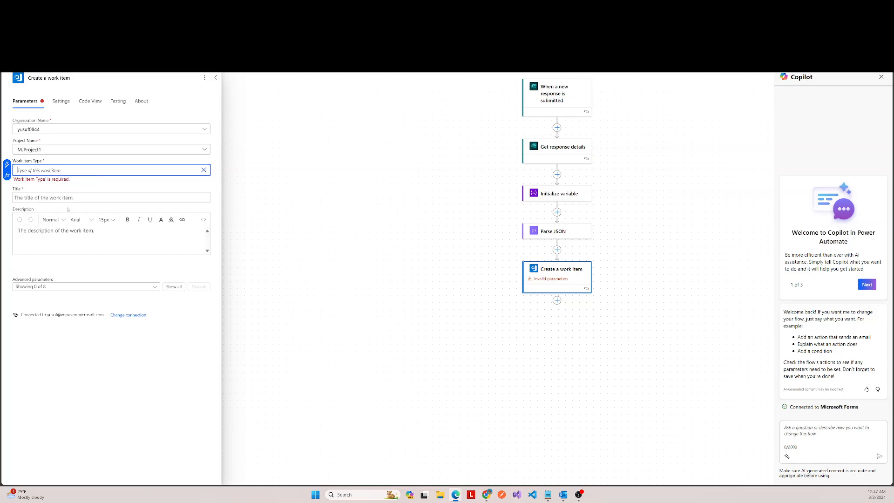
pyautogui.click(58, 196)
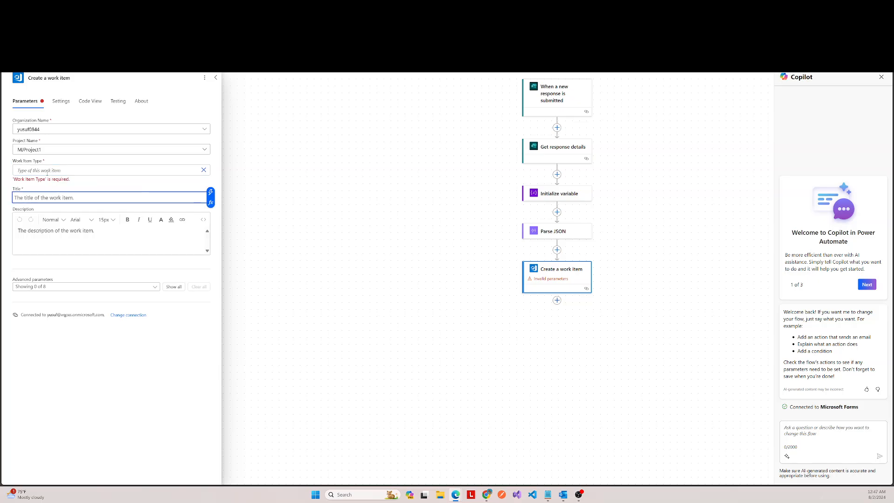
pyautogui.click(63, 185)
pyautogui.click(64, 172)
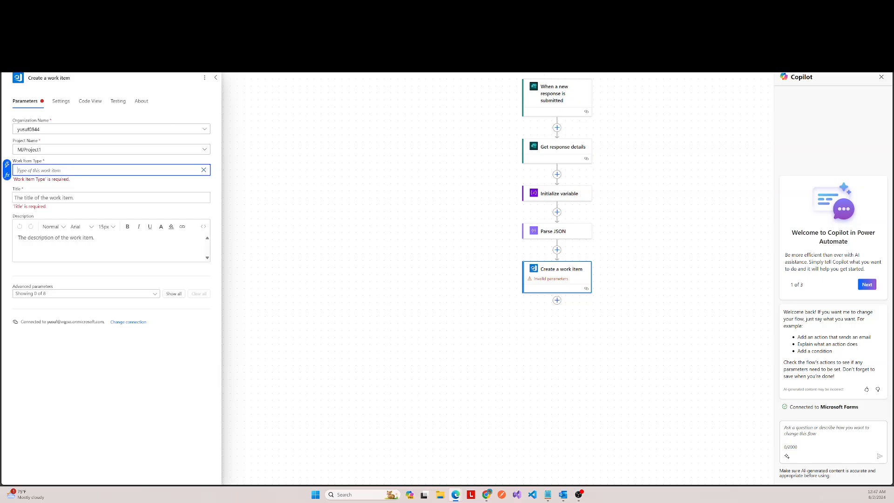
# Step: Check which work item types MJProject1 offers for new items in Azure DevOps, and return to the flow
pyautogui.click(121, 9)
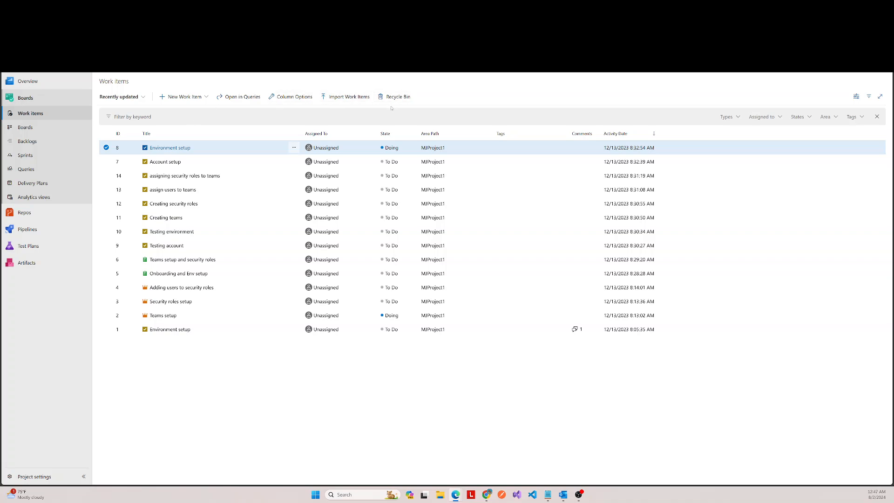
pyautogui.click(206, 97)
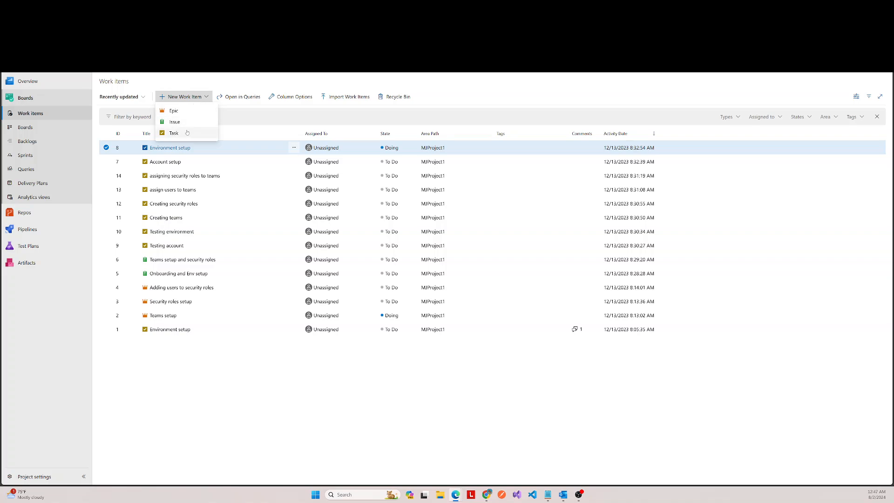
pyautogui.click(244, 365)
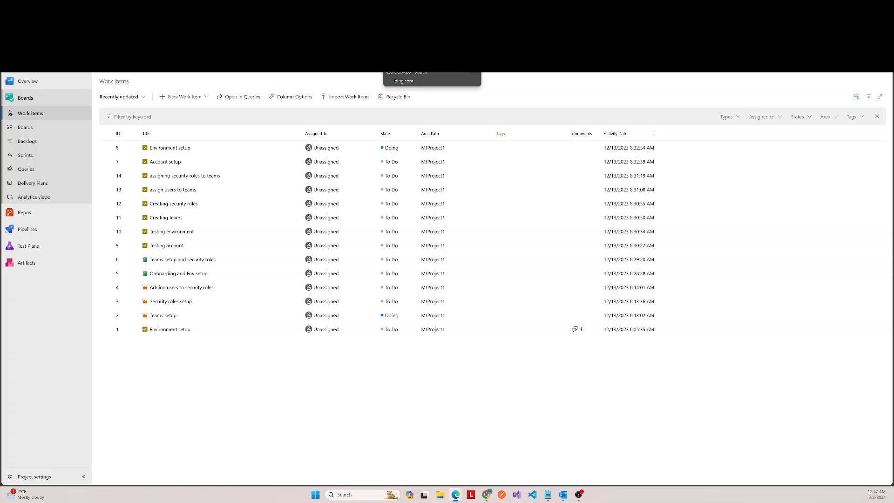
pyautogui.click(337, 8)
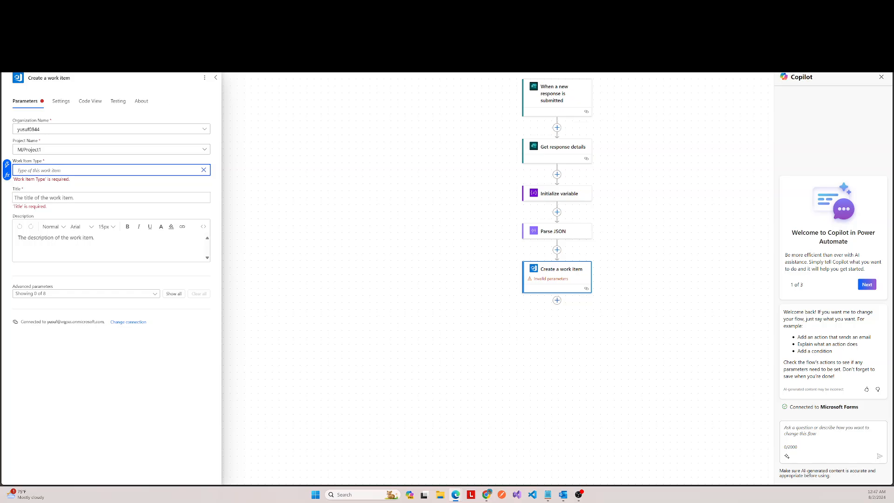
# Step: Set the action's Work Item Type to Task and place the cursor in the Title field
pyautogui.click(204, 170)
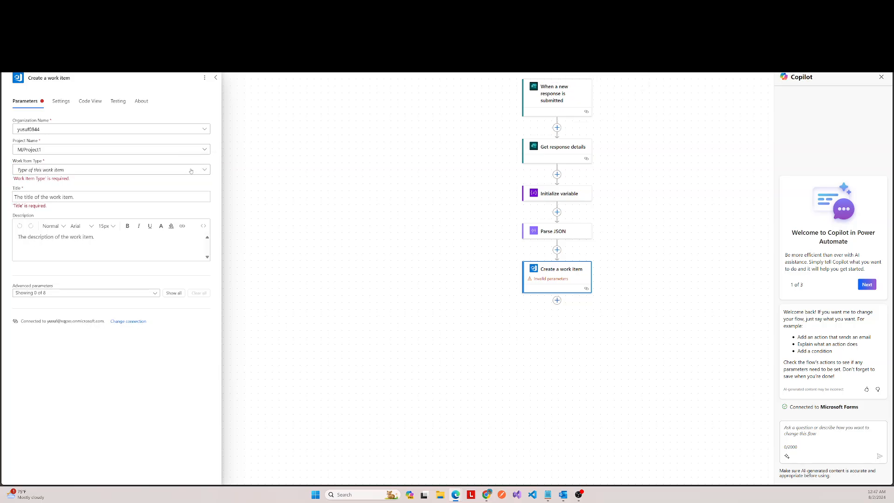
pyautogui.click(75, 170)
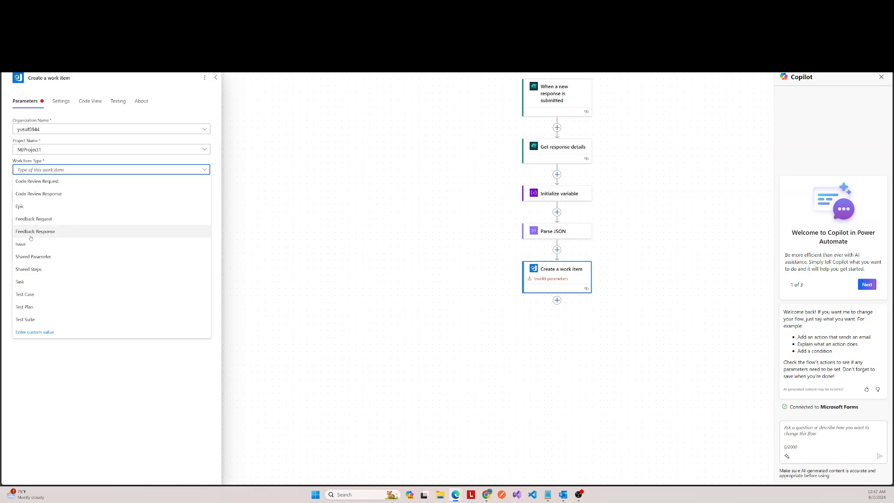
pyautogui.click(21, 282)
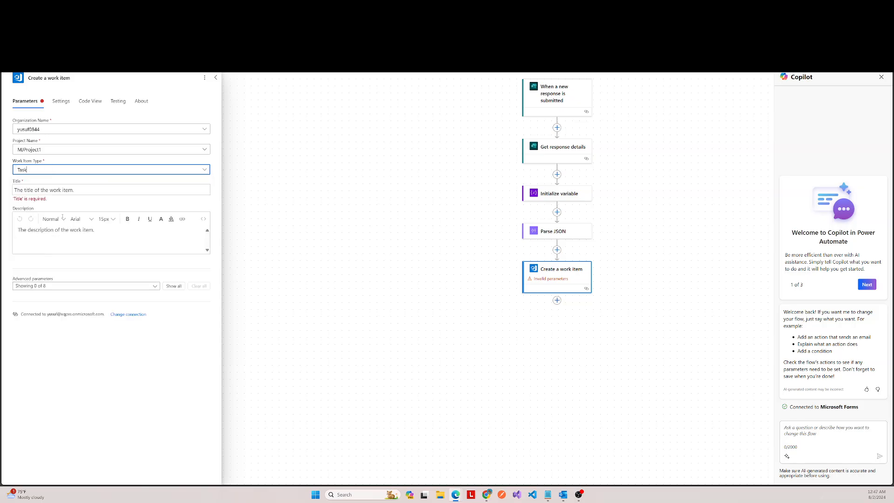
pyautogui.click(74, 188)
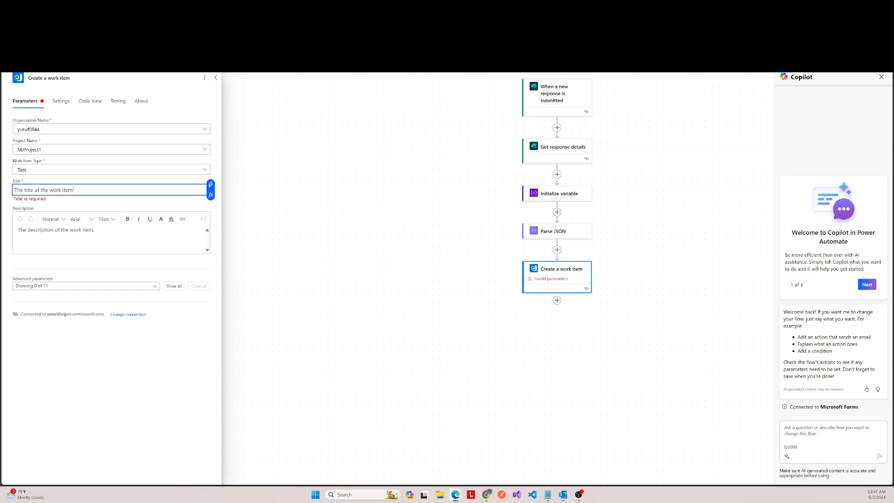
# Step: Enter "Testing adding attachment to Azure DevOps through Power Automate" as the work item's title and copy the same text into its description
pyautogui.write('T')
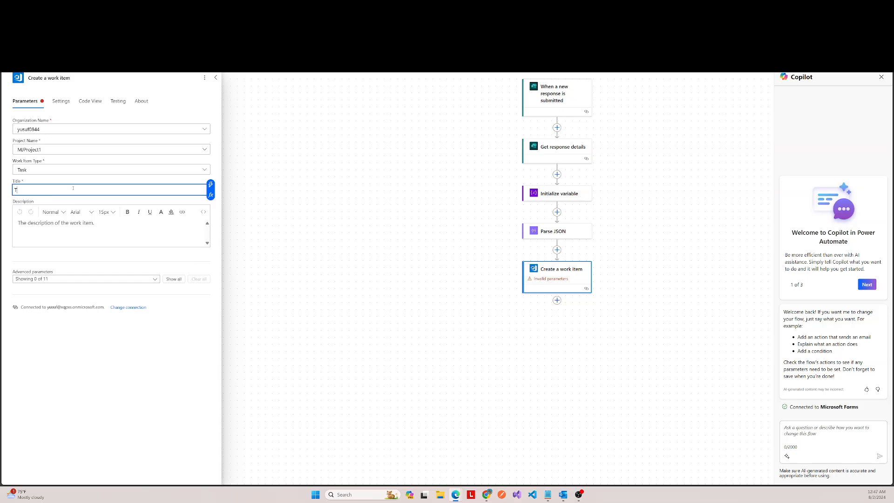
pyautogui.write('esting adding attachment to Azure DevOps through')
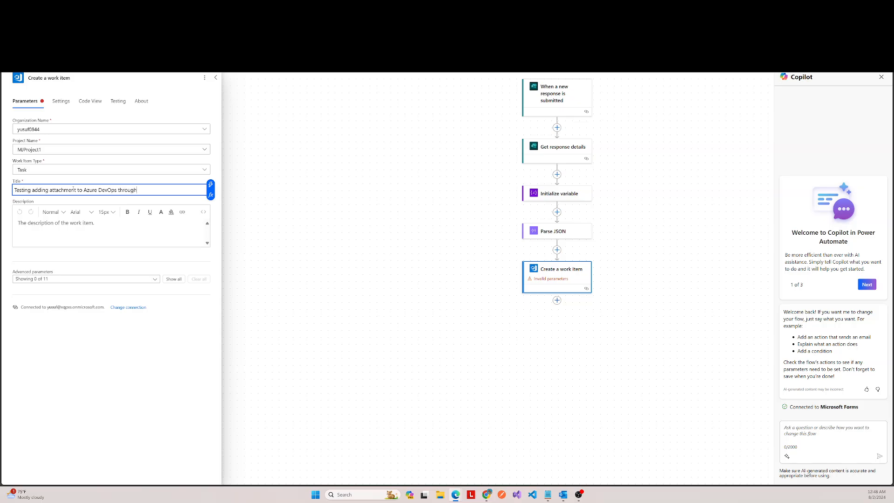
pyautogui.write(' Power Automate')
pyautogui.tripleClick(74, 190)
pyautogui.hotkey('ctrl', 'c')
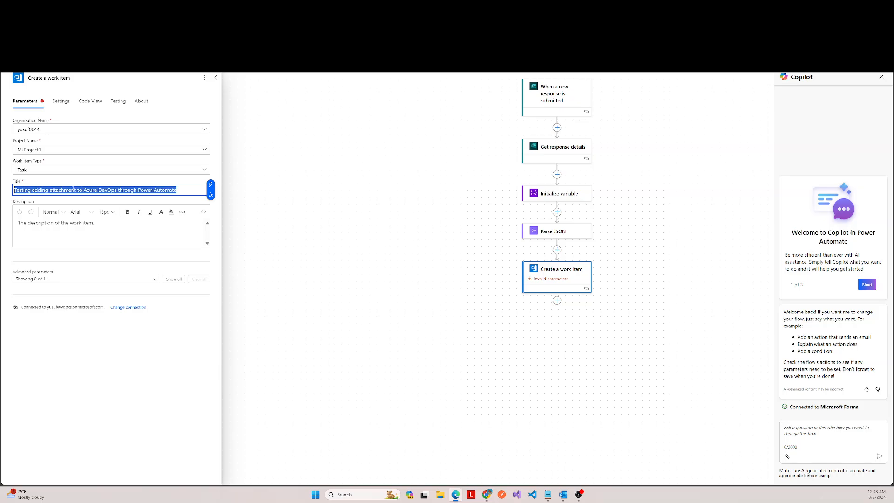
pyautogui.click(84, 227)
pyautogui.hotkey('ctrl', 'v')
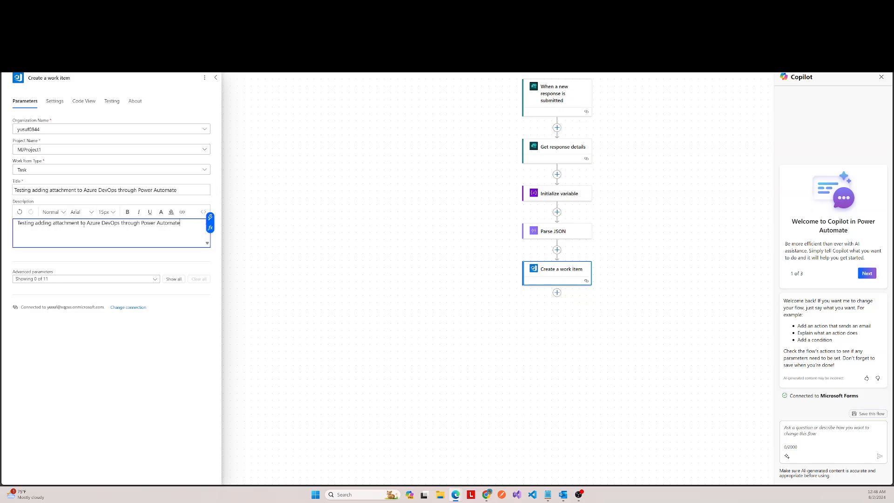
# Step: Replace the work item's title with "Adding files to ADO through PA"
pyautogui.moveTo(178, 189); pyautogui.dragTo(9, 185)
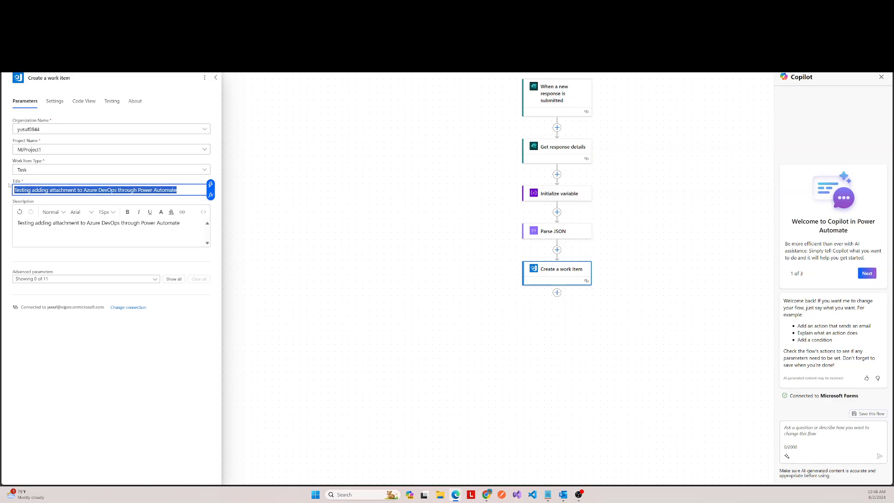
pyautogui.write('Adding file')
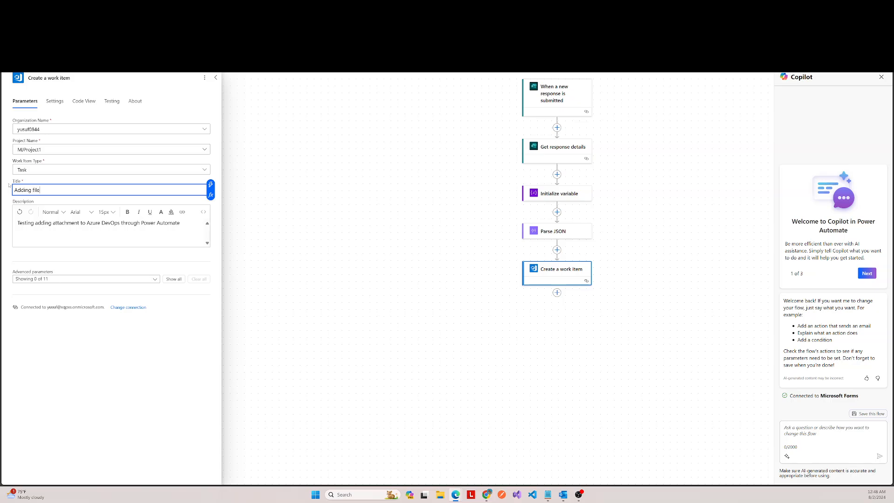
pyautogui.write('s to ADO through PA')
# Step: Look over all advanced parameters of the Create a work item action, clear them from view and collapse its settings
pyautogui.click(172, 279)
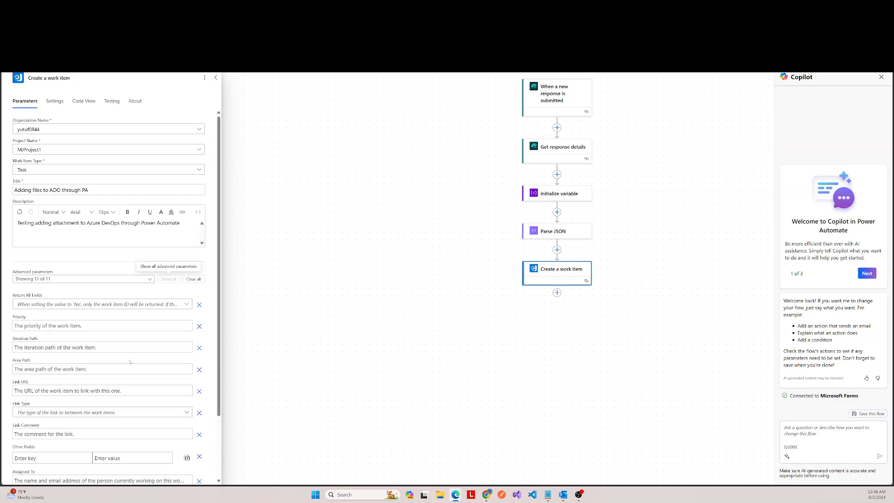
pyautogui.click(193, 279)
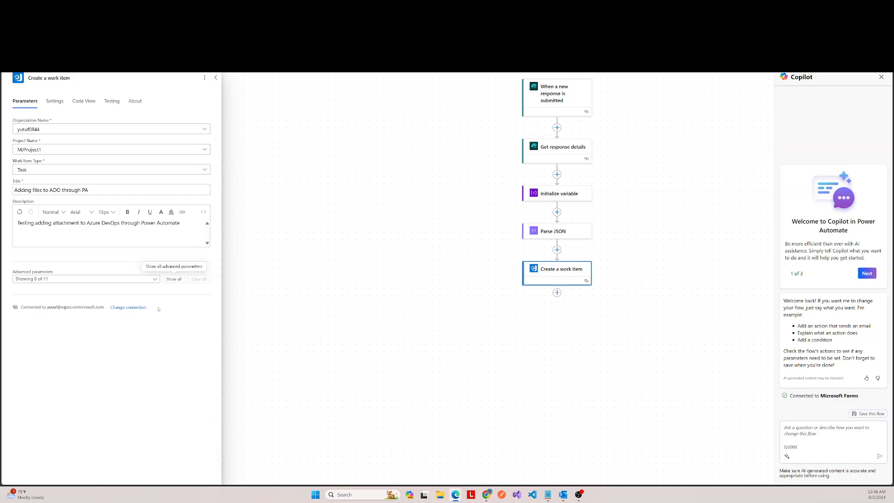
pyautogui.click(215, 78)
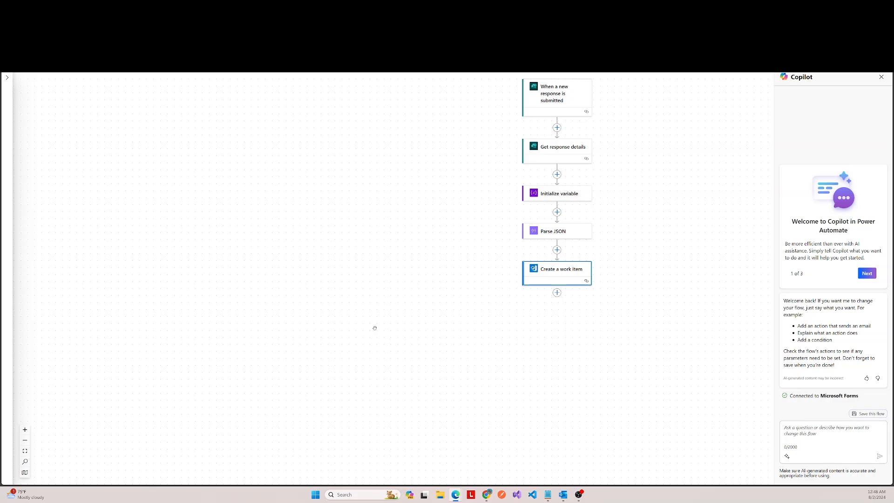
# Step: Recheck the Create a work item settings and save the flow
pyautogui.scroll(-1, 577, 274)
pyautogui.click(572, 241)
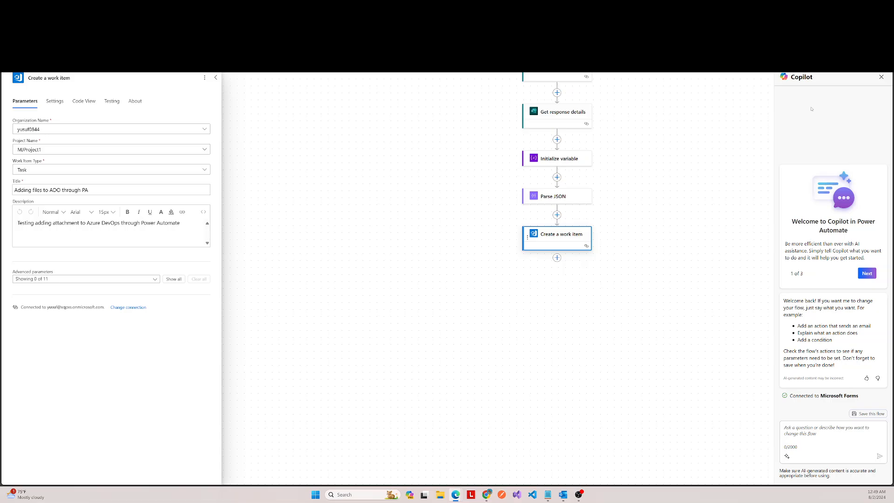
pyautogui.click(693, 176)
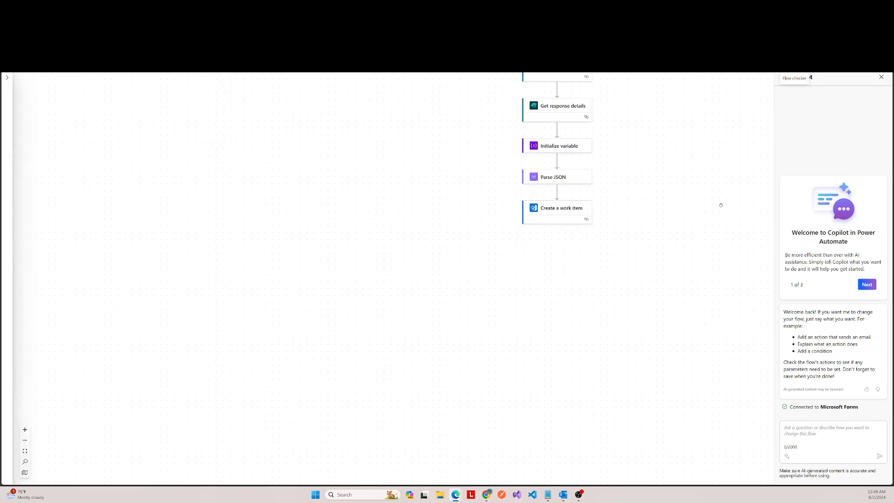
pyautogui.scroll(3, 688, 175)
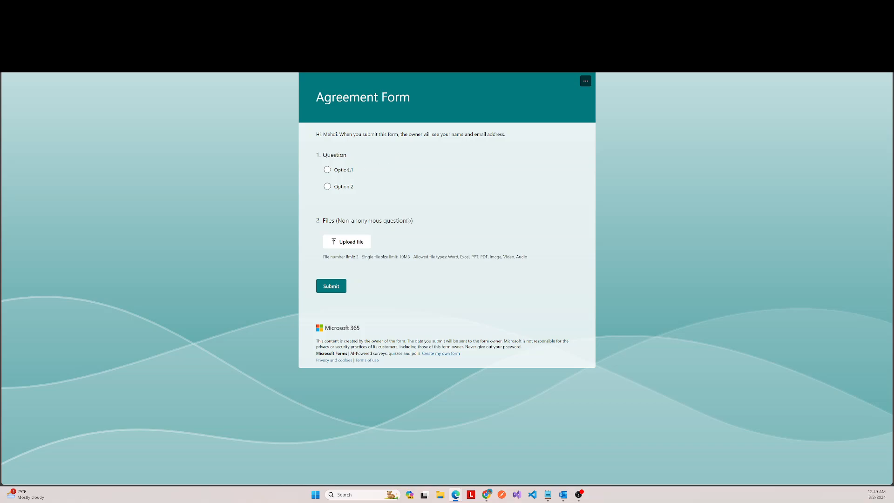
# Step: Submit an Agreement Form response with Option 1 and the files Sample1.docx and Sample2.pdf from the Downloads folder
pyautogui.click(348, 170)
pyautogui.click(341, 241)
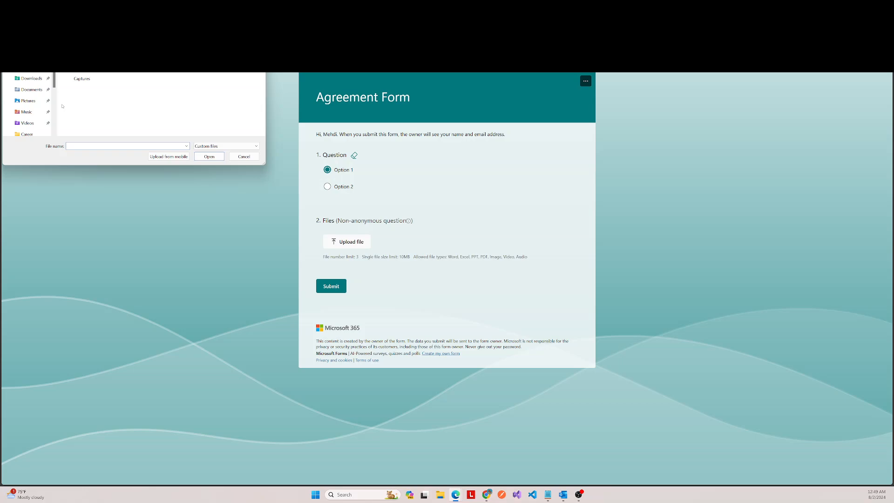
pyautogui.click(30, 78)
pyautogui.click(106, 66)
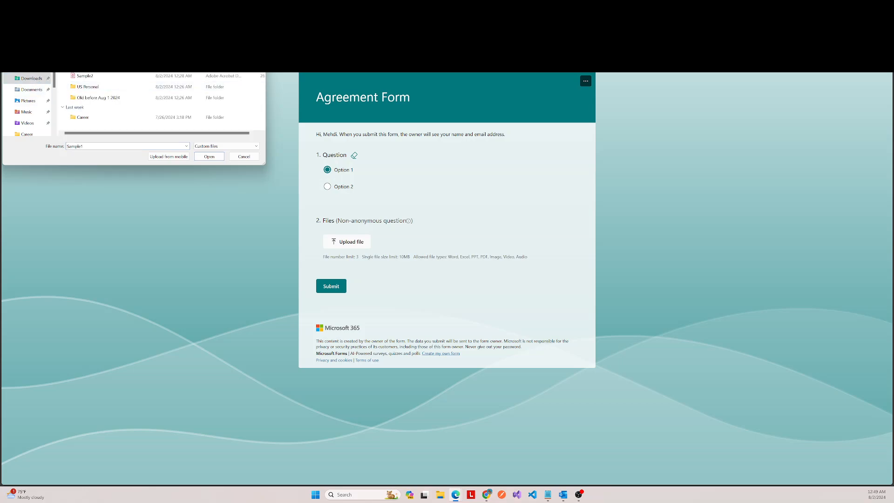
pyautogui.keyDown('ctrl'); pyautogui.click(107, 79); pyautogui.keyUp('ctrl')
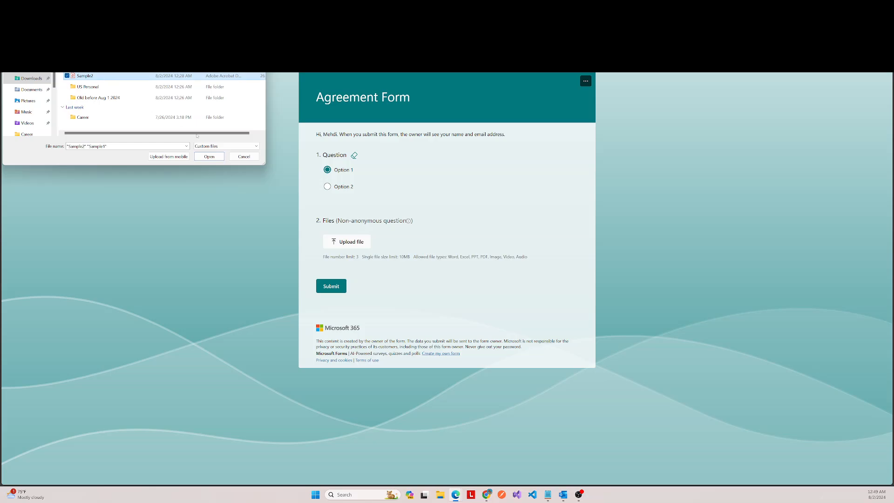
pyautogui.click(210, 157)
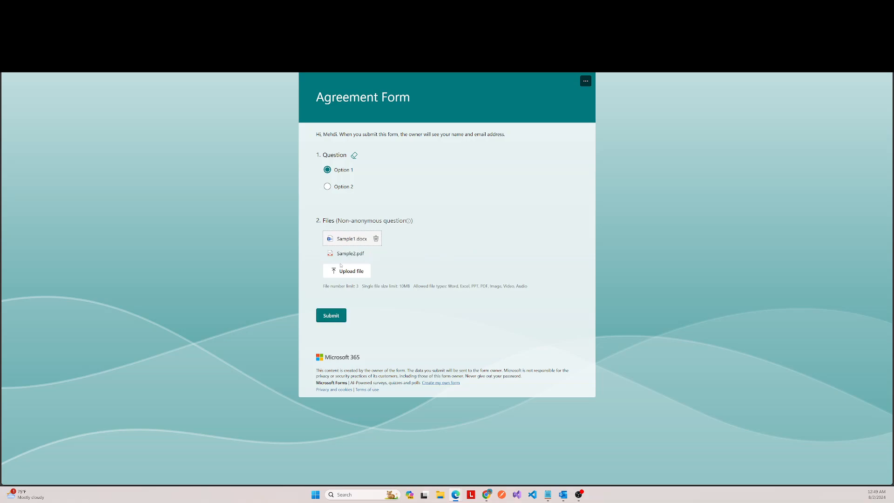
pyautogui.click(333, 320)
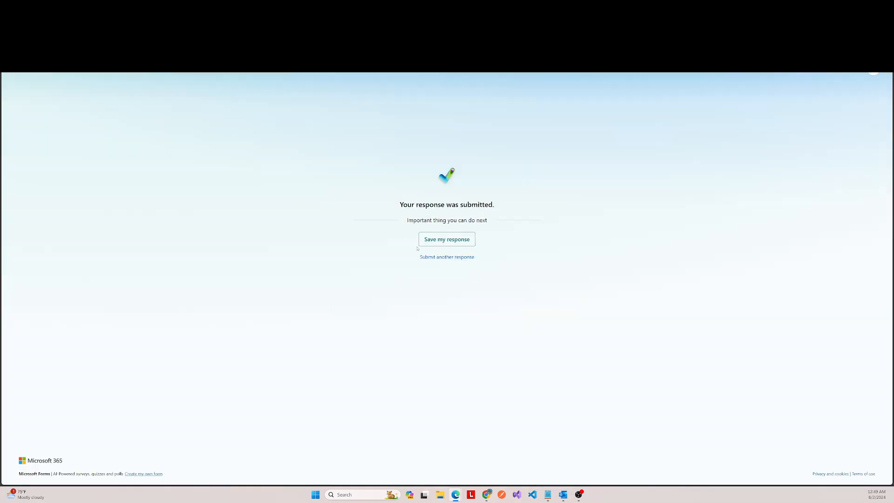
# Step: Duplicate the flow's browser tab and open the latest run from the UploadFilesToAzureDevOps run history there
pyautogui.hotkey('ctrl', 'Tab')
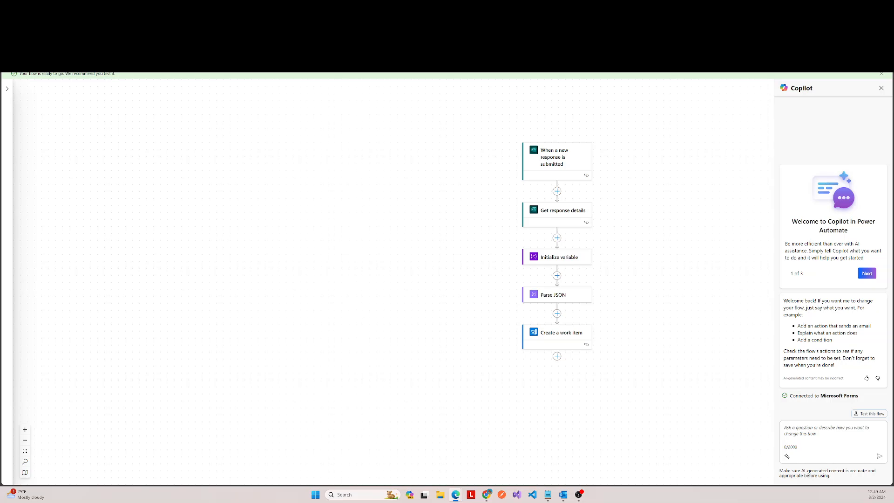
pyautogui.rightClick(346, 6)
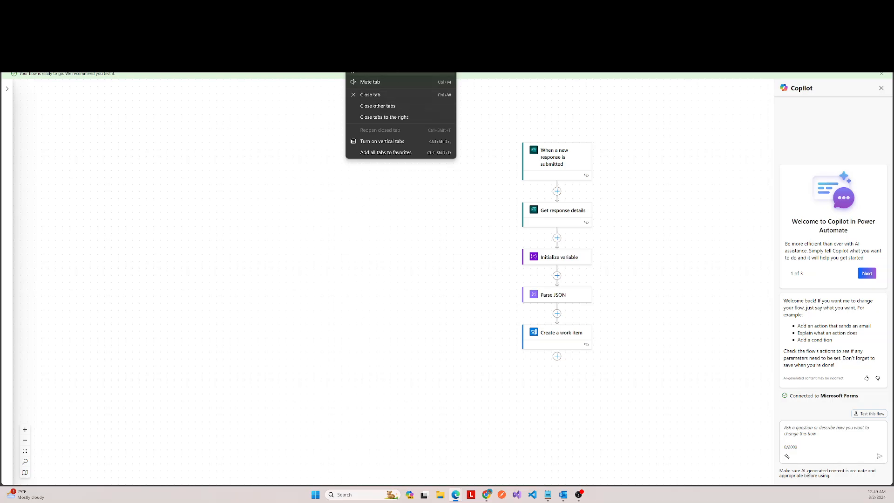
pyautogui.click(378, 48)
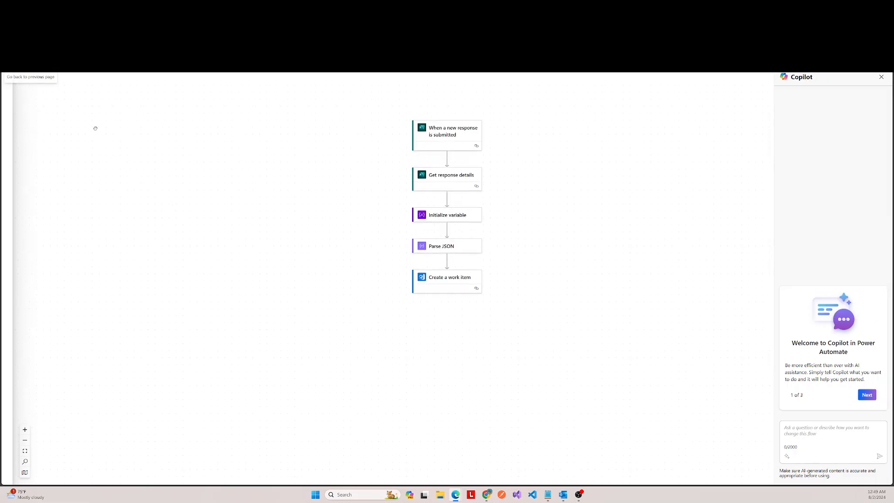
pyautogui.click(17, 62)
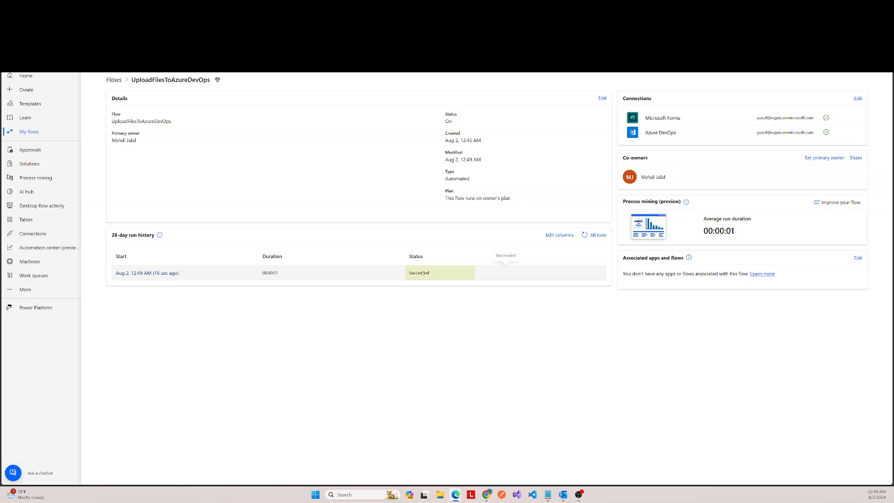
pyautogui.click(141, 273)
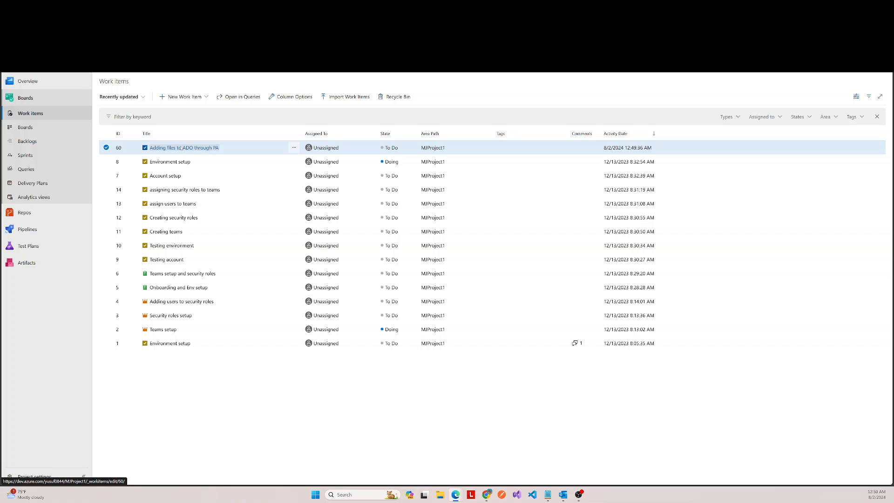
# Step: Inspect the details and attachments of the "Adding files to ADO through PA" task in Azure DevOps, and return to the flow
pyautogui.click(182, 148)
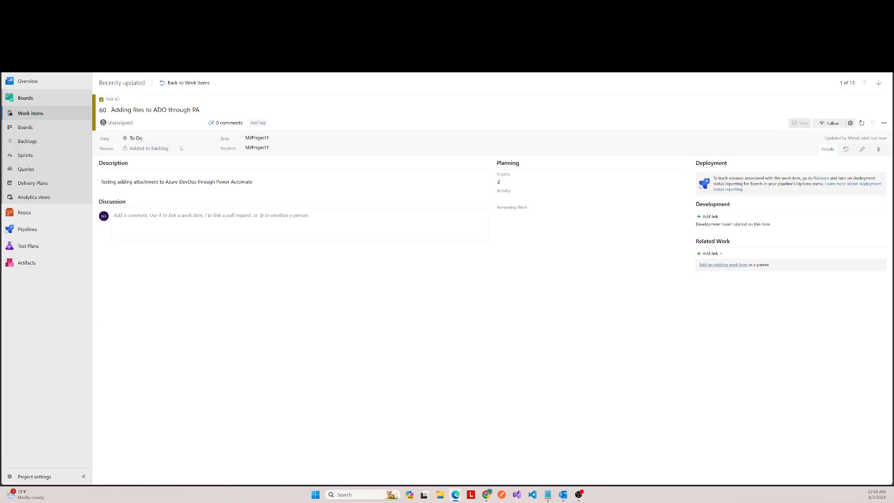
pyautogui.click(879, 150)
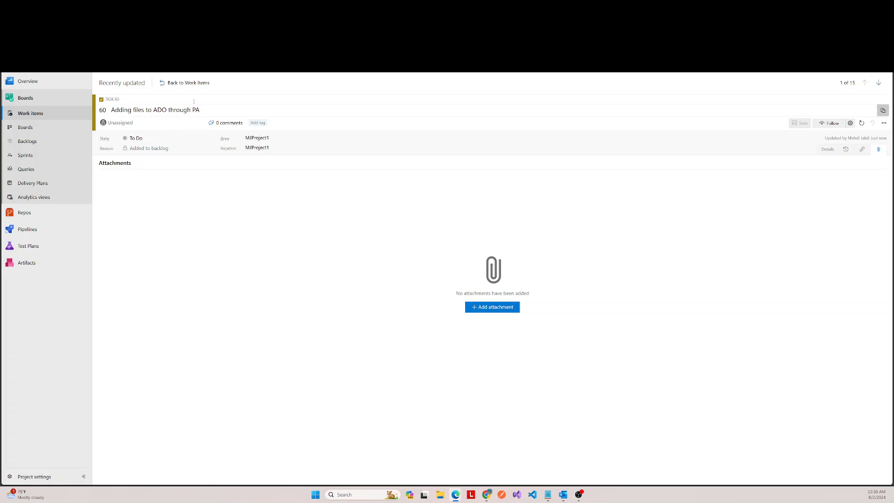
pyautogui.click(188, 84)
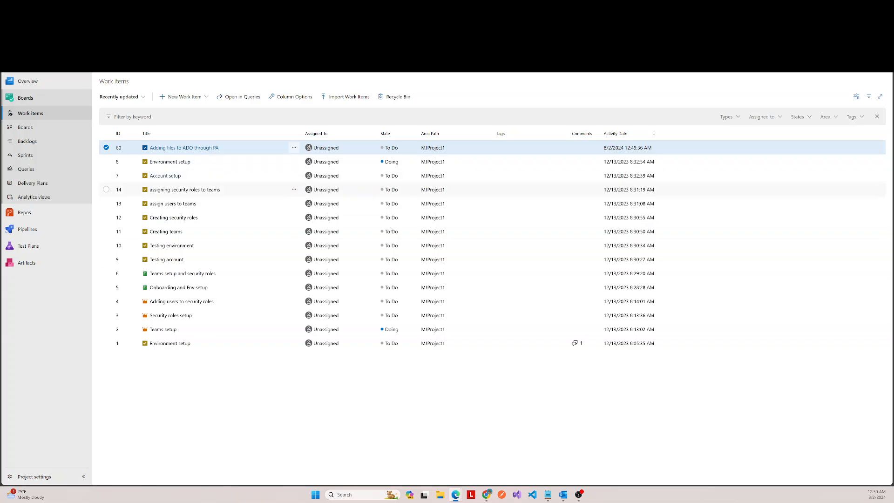
pyautogui.hotkey('ctrl', 'Tab')
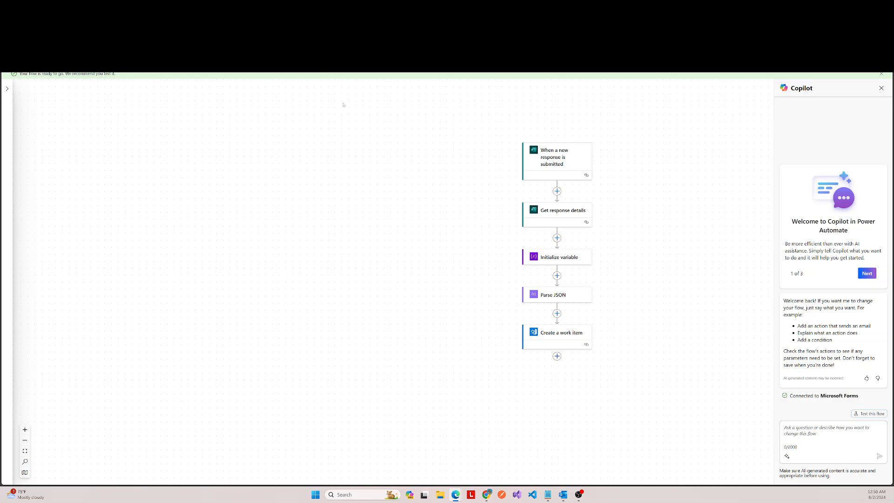
# Step: Add an Apply to each control action after Create a work item
pyautogui.scroll(-2, 625, 284)
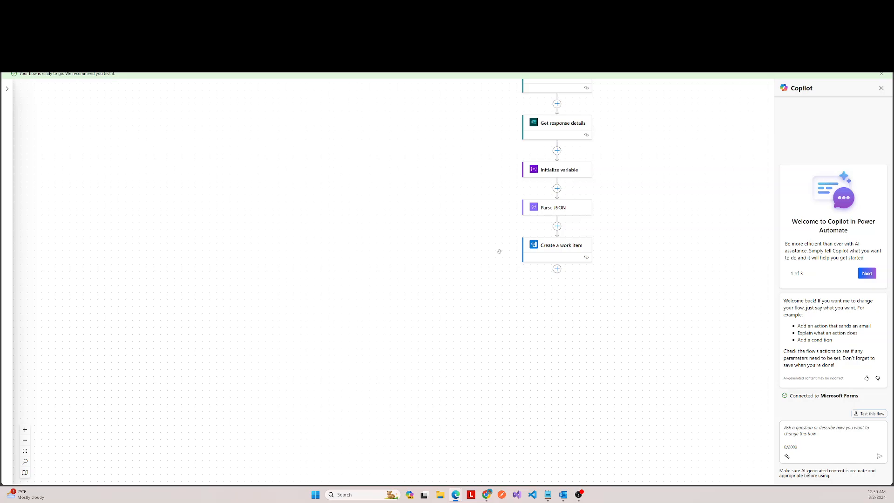
pyautogui.click(557, 269)
pyautogui.click(587, 268)
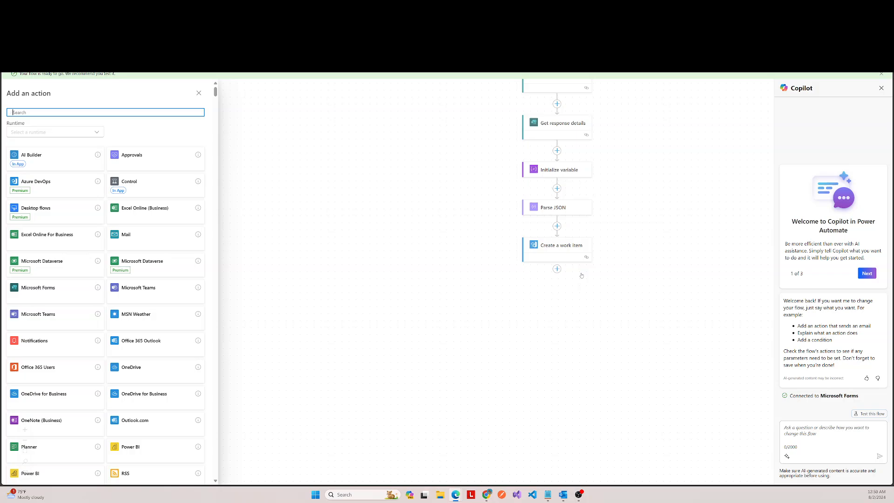
pyautogui.click(146, 182)
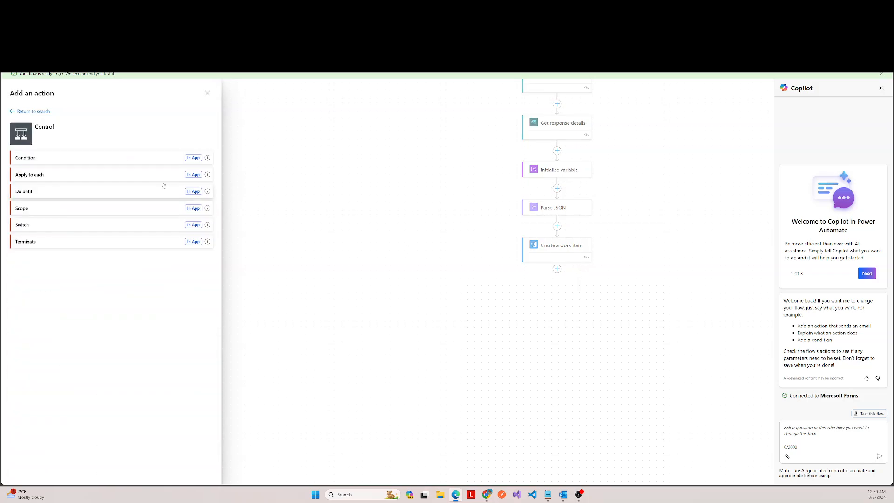
pyautogui.click(64, 176)
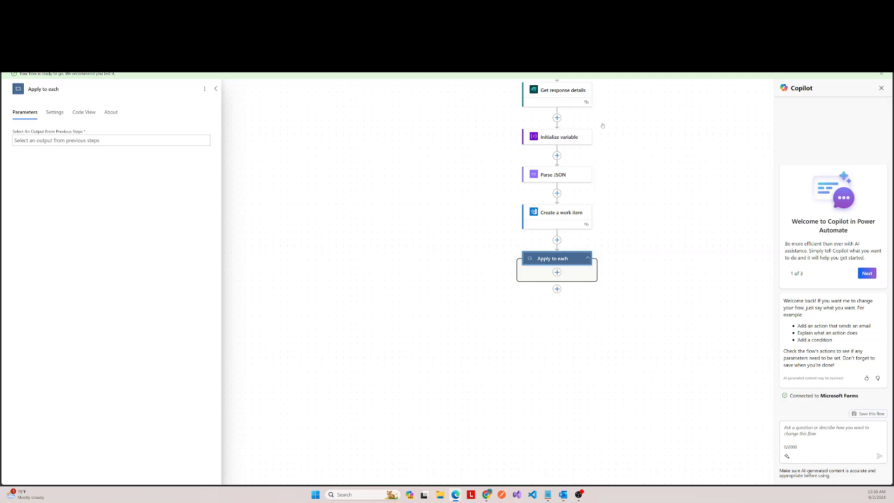
# Step: Set the Apply to each loop's input to the Body output of Parse JSON
pyautogui.scroll(2, 602, 126)
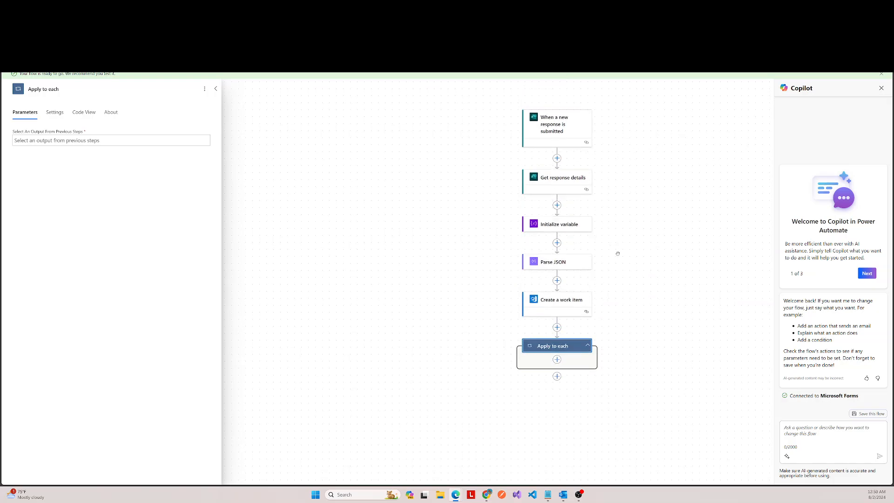
pyautogui.click(555, 263)
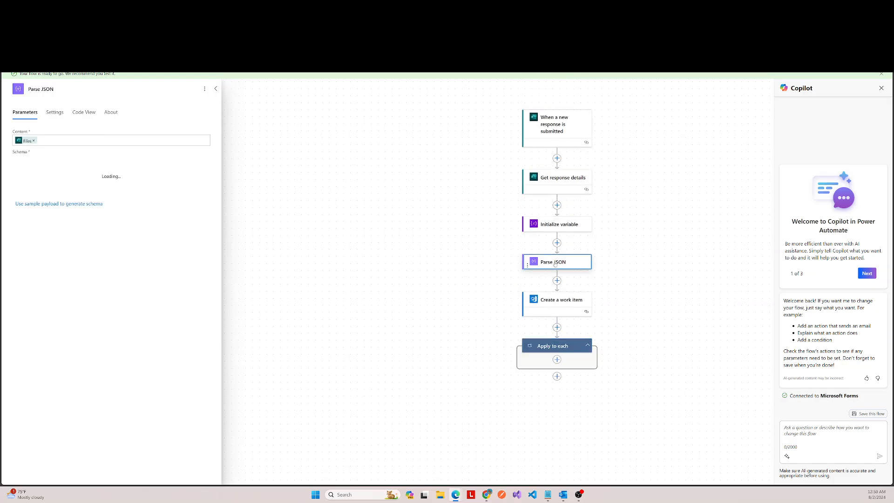
pyautogui.click(215, 88)
pyautogui.click(548, 352)
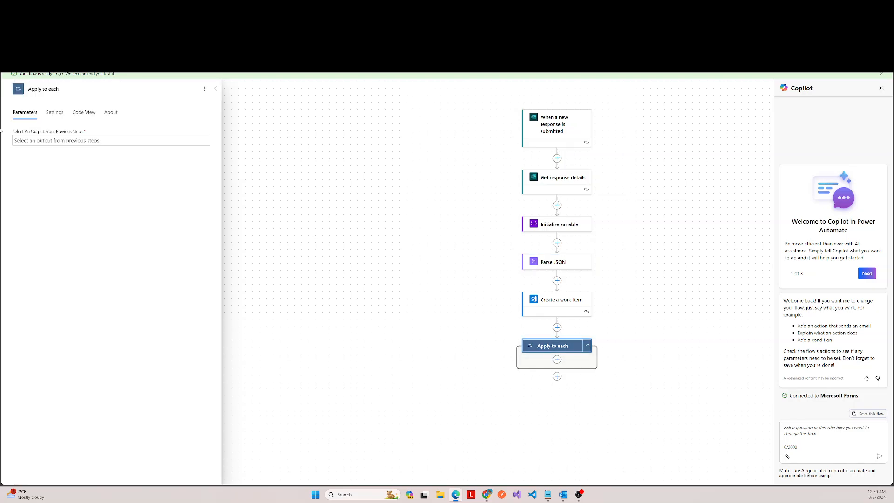
pyautogui.click(140, 140)
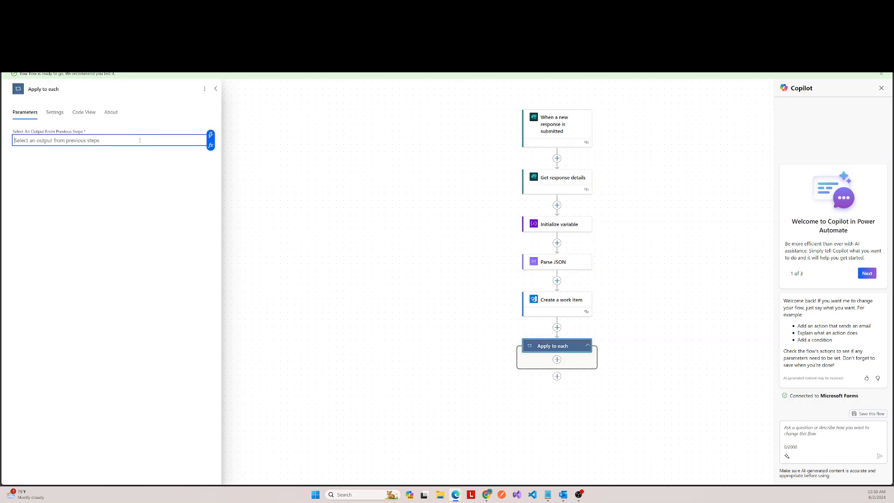
pyautogui.click(211, 145)
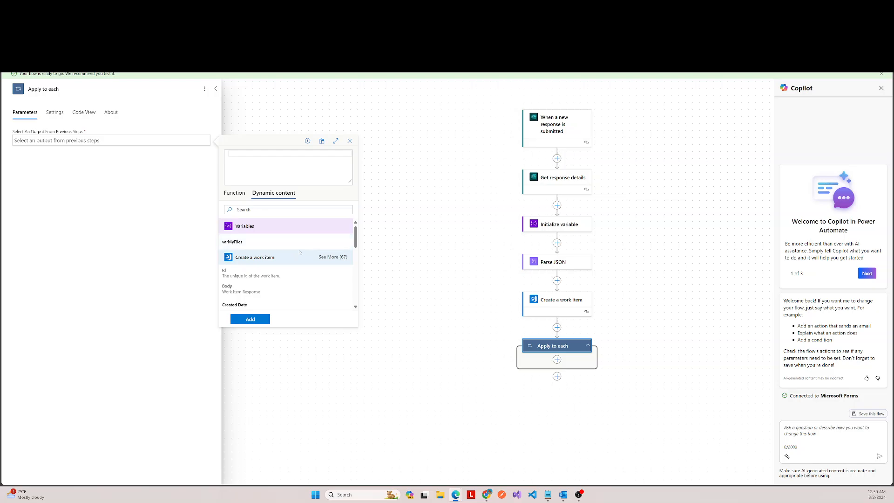
pyautogui.scroll(-2, 293, 248)
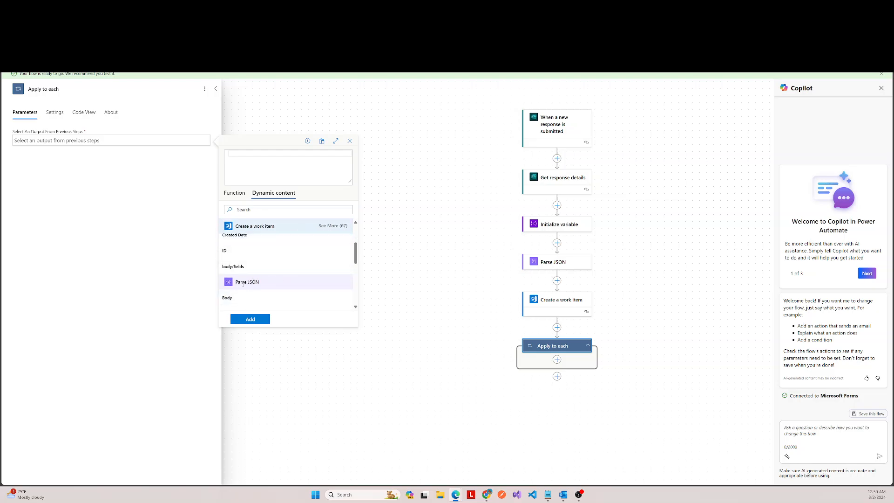
pyautogui.click(226, 298)
pyautogui.click(250, 319)
pyautogui.click(218, 93)
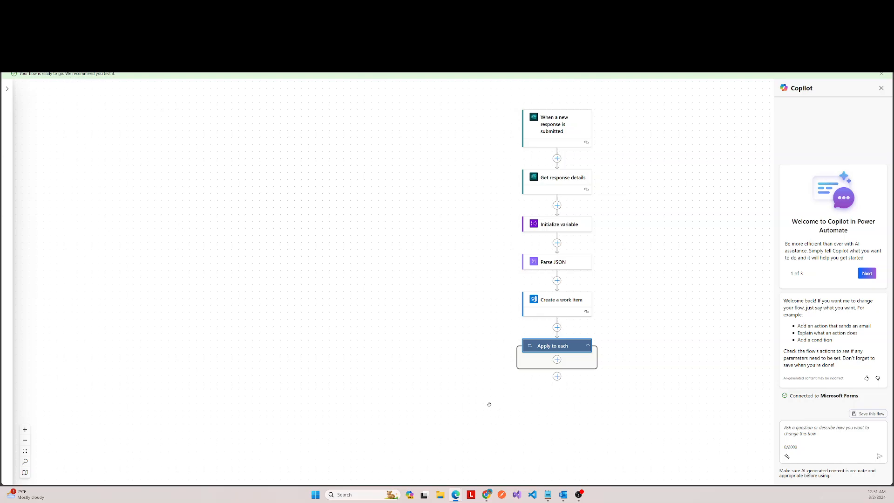
# Step: Add a OneDrive for Business Get file content action inside Apply to each and sign in with the already signed-in account
pyautogui.scroll(-2, 588, 282)
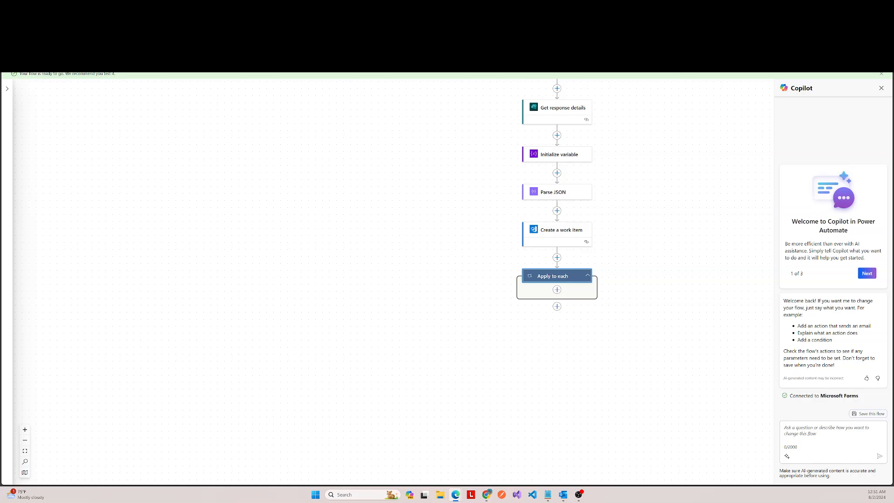
pyautogui.click(557, 290)
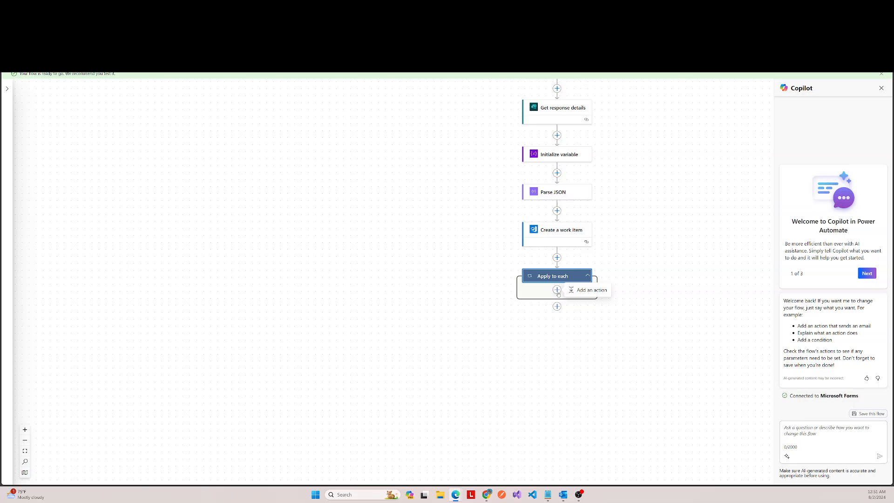
pyautogui.click(589, 290)
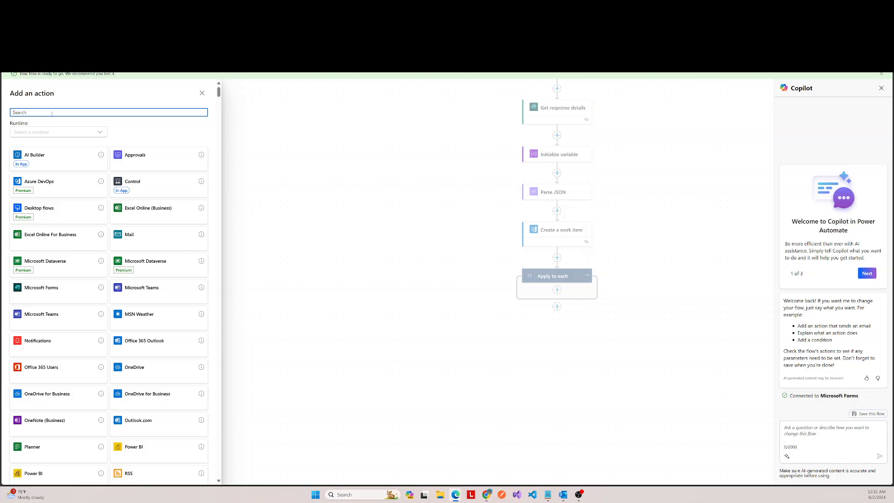
pyautogui.write('get file')
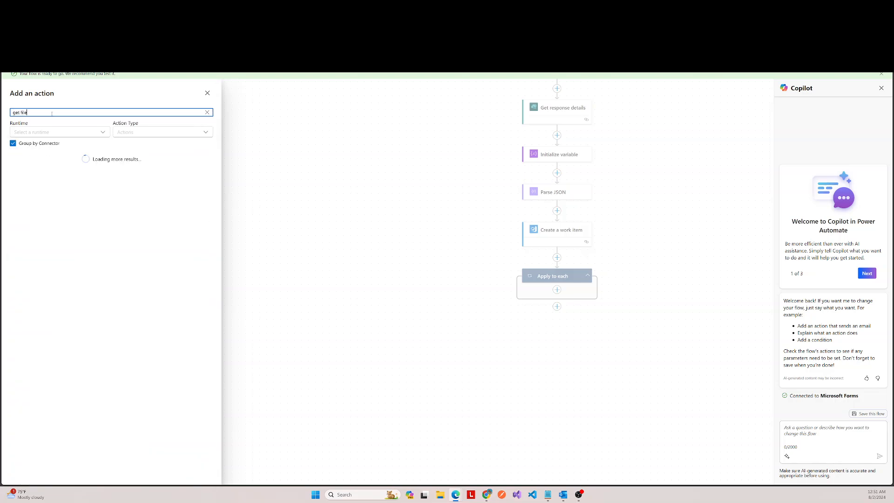
pyautogui.write(' content')
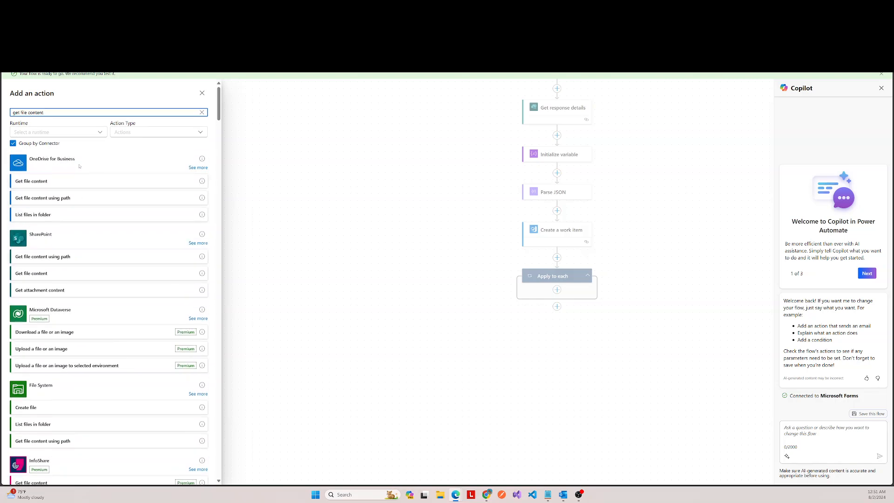
pyautogui.click(28, 182)
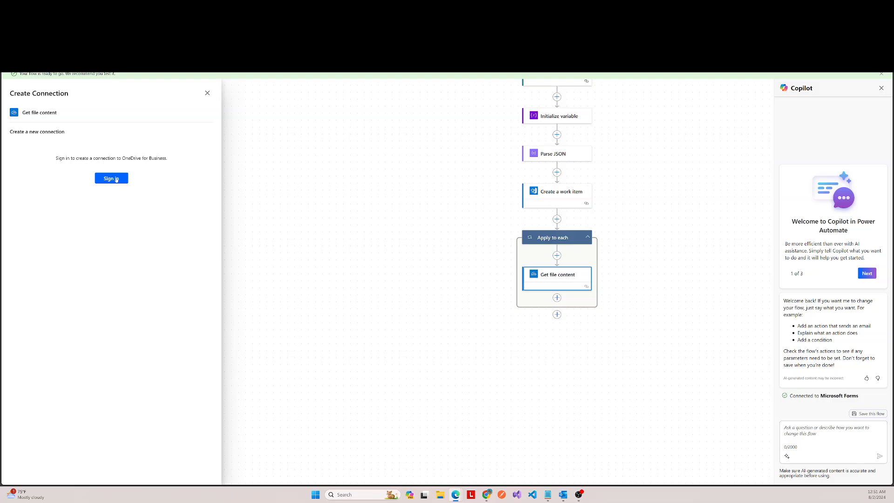
pyautogui.click(116, 180)
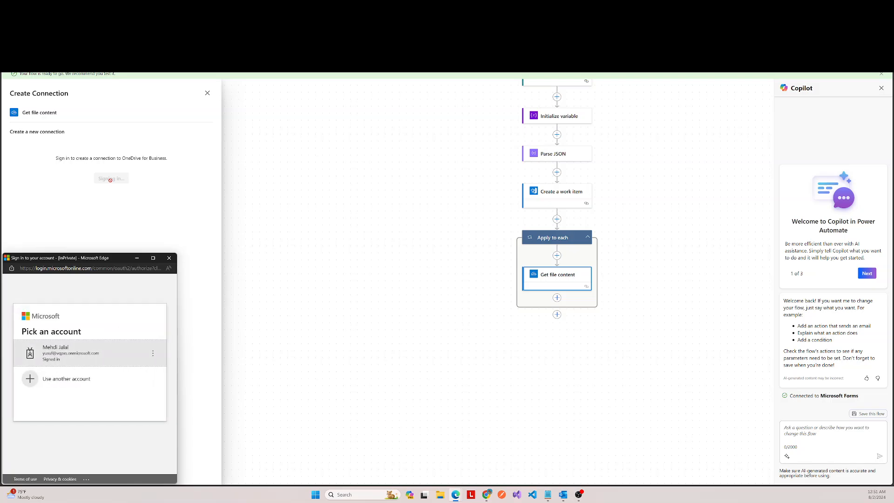
pyautogui.click(70, 353)
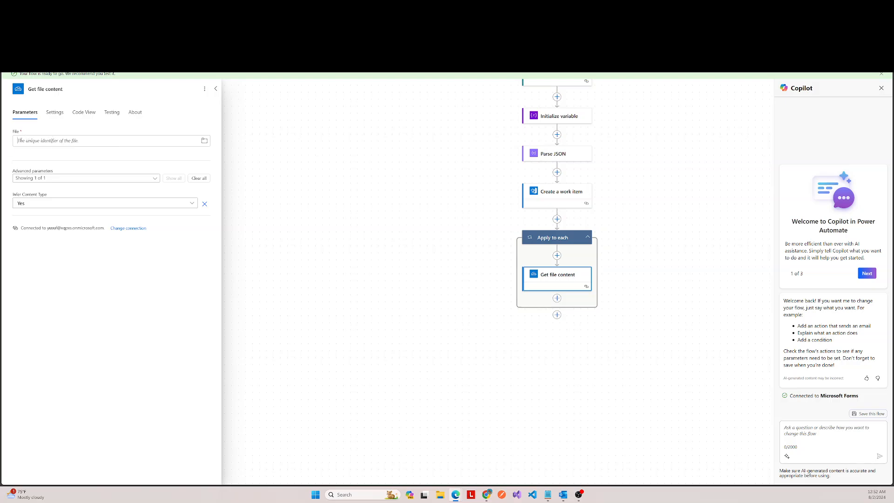
# Step: Set the File of Get file content to an expression combining the Apply to each Current item with ?['id']
pyautogui.click(52, 140)
pyautogui.click(8, 147)
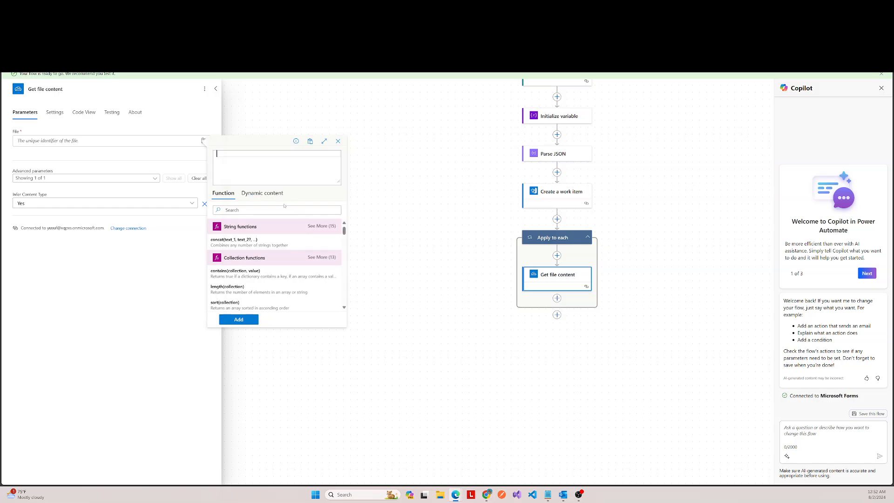
pyautogui.click(257, 194)
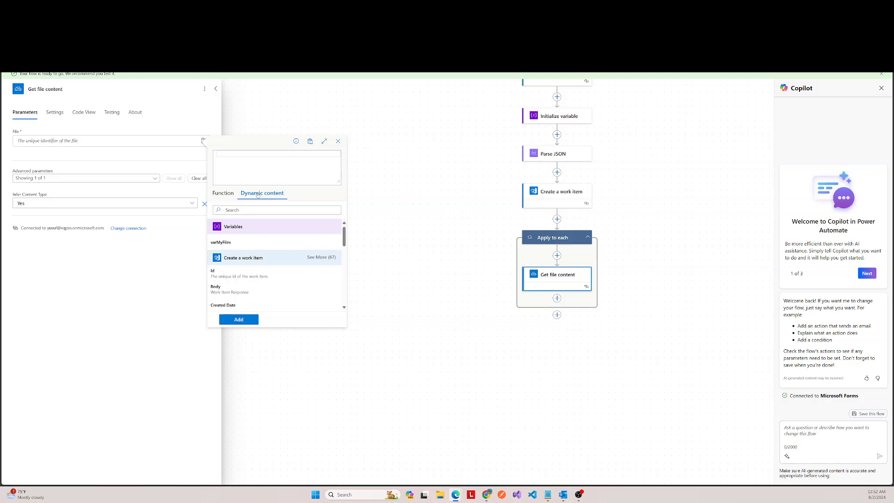
pyautogui.scroll(-10, 271, 289)
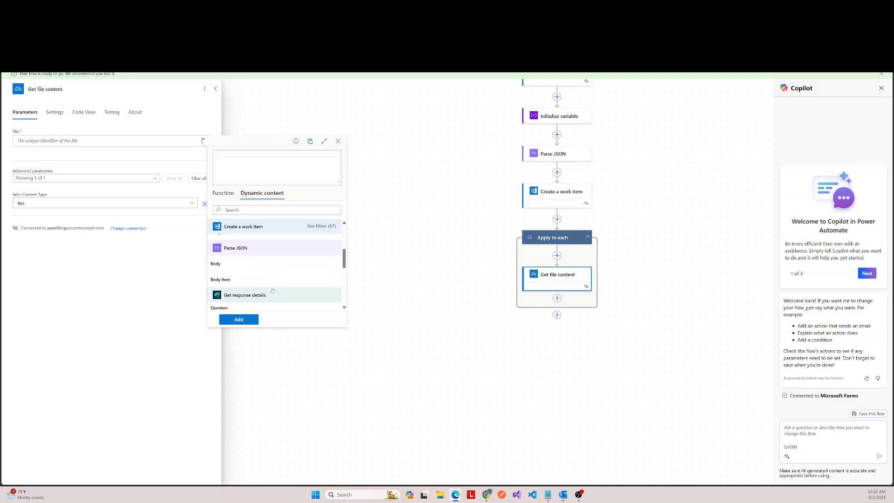
pyautogui.scroll(-1, 270, 289)
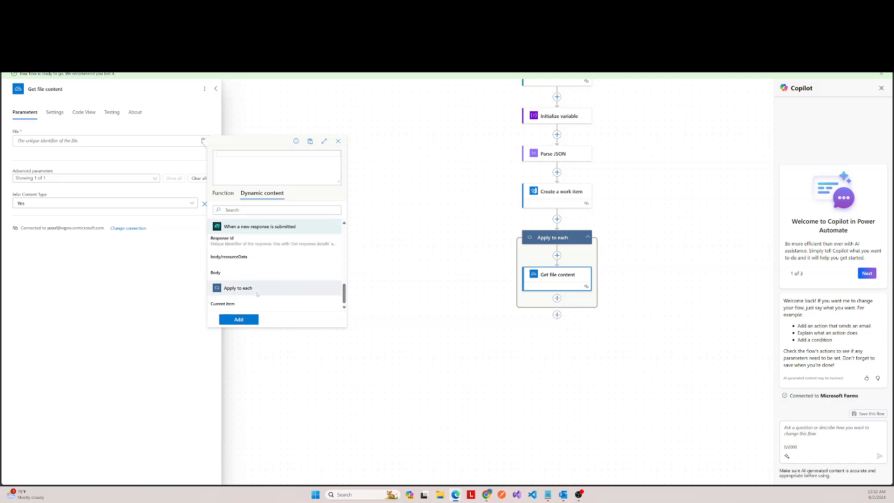
pyautogui.click(228, 304)
pyautogui.write("?['id")
pyautogui.click(238, 320)
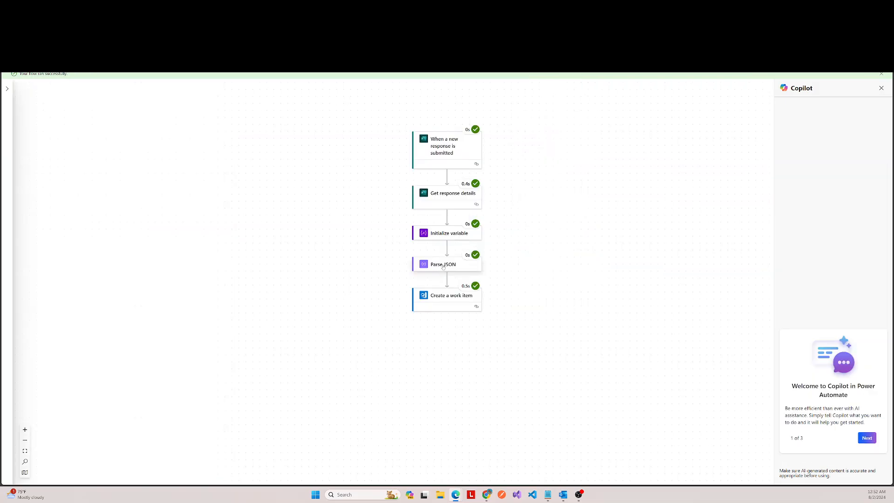
# Step: Examine the id and name properties in the raw outputs of Parse JSON in the completed flow run
pyautogui.click(443, 266)
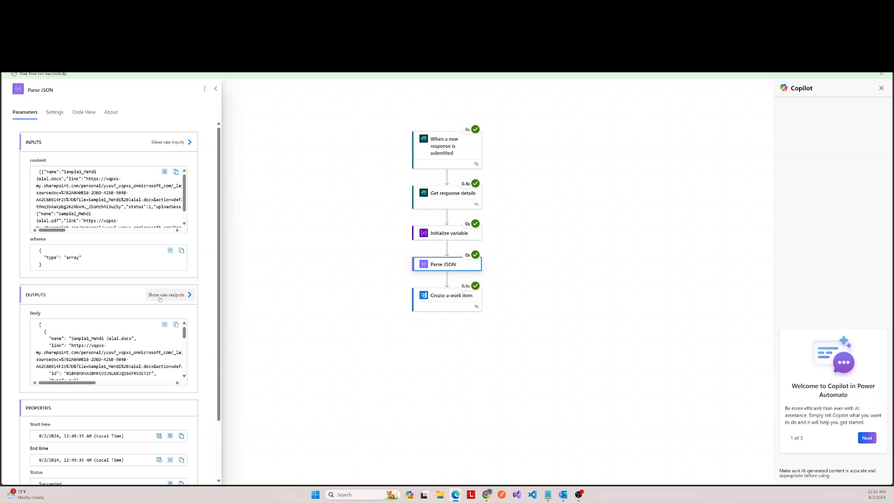
pyautogui.click(172, 298)
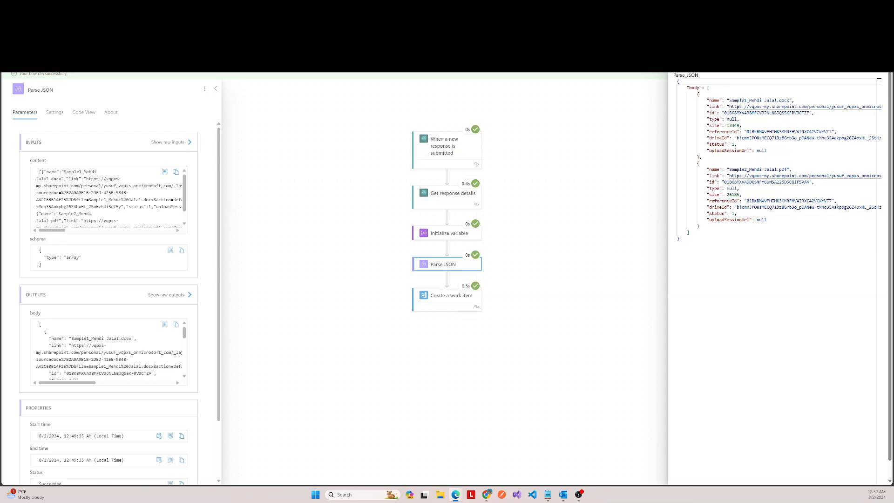
pyautogui.click(711, 113)
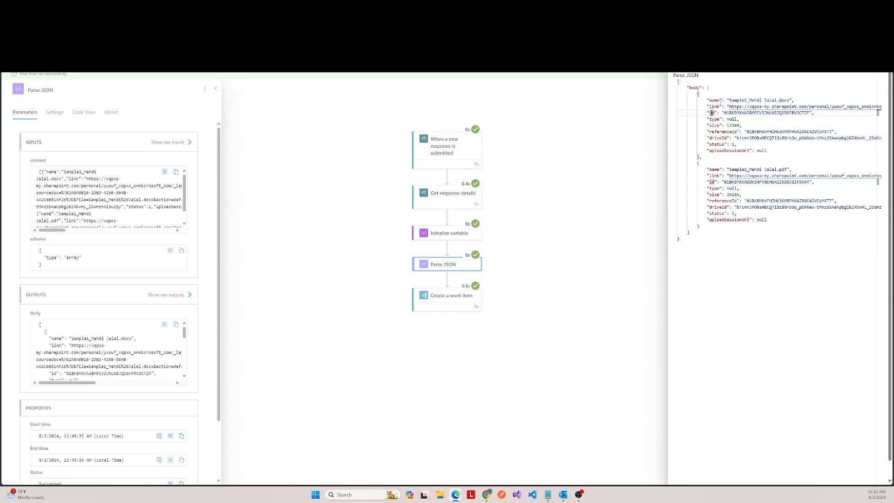
pyautogui.click(714, 100)
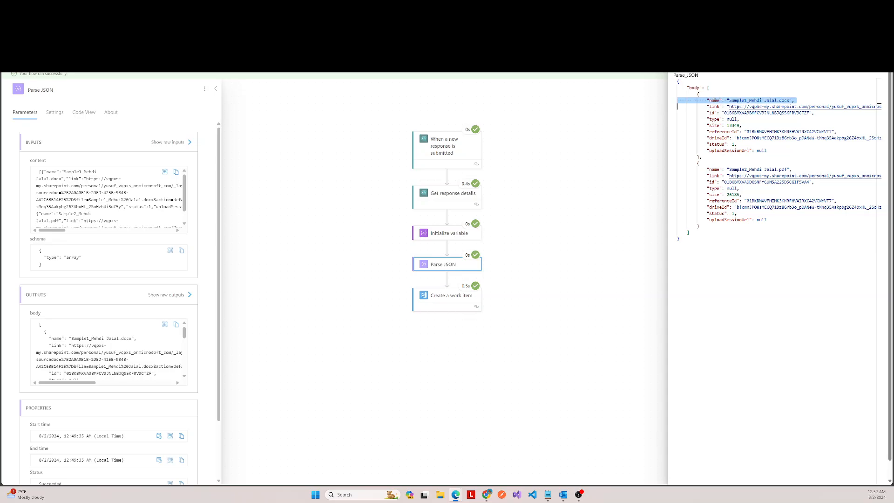
pyautogui.doubleClick(714, 100)
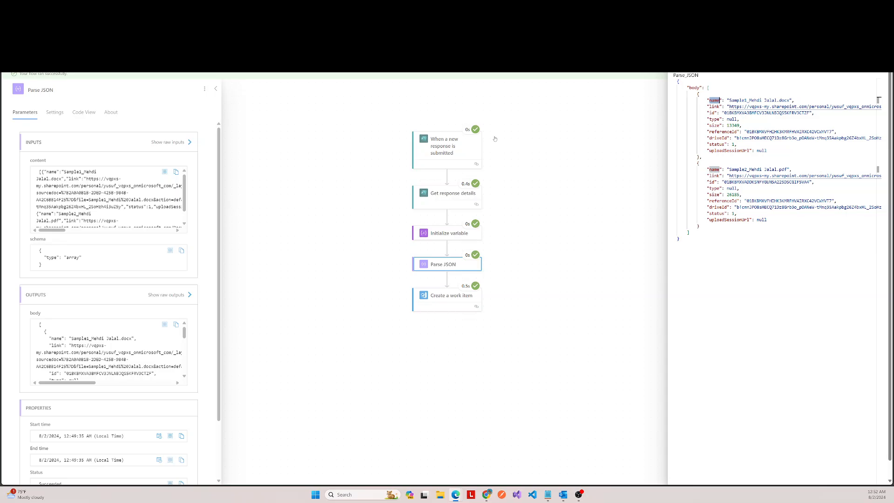
pyautogui.click(712, 113)
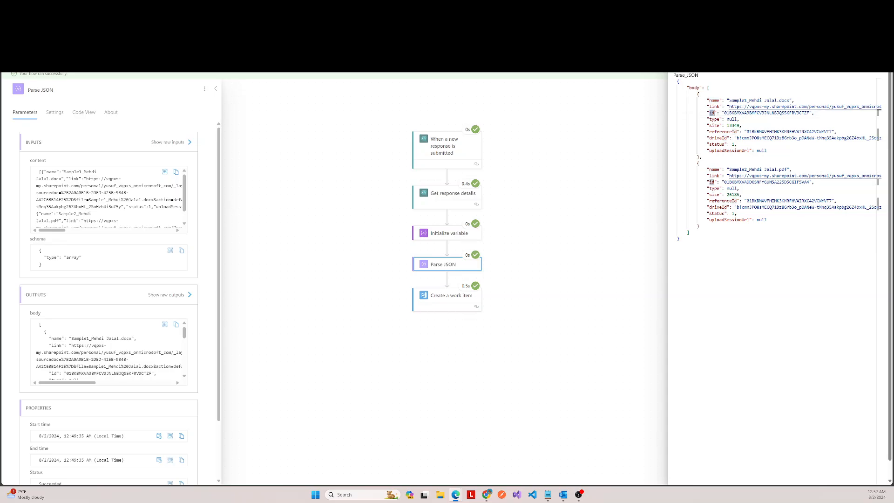
pyautogui.doubleClick(714, 100)
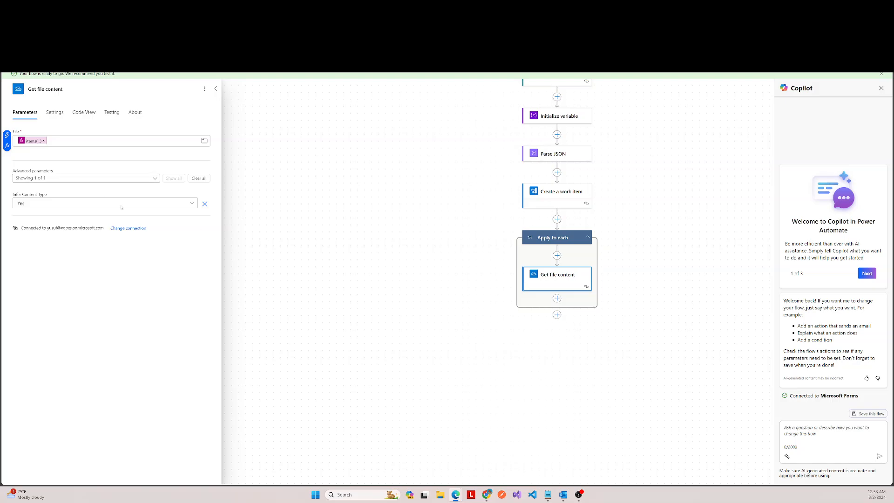
# Step: Add an Append to array variable action after Get file content inside the loop, with varMyFiles as its variable
pyautogui.click(219, 88)
pyautogui.click(219, 88)
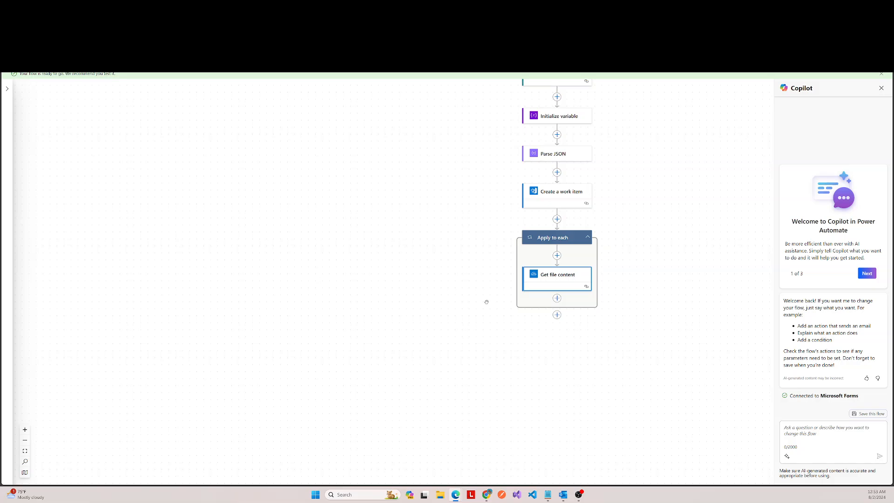
pyautogui.scroll(-1, 583, 270)
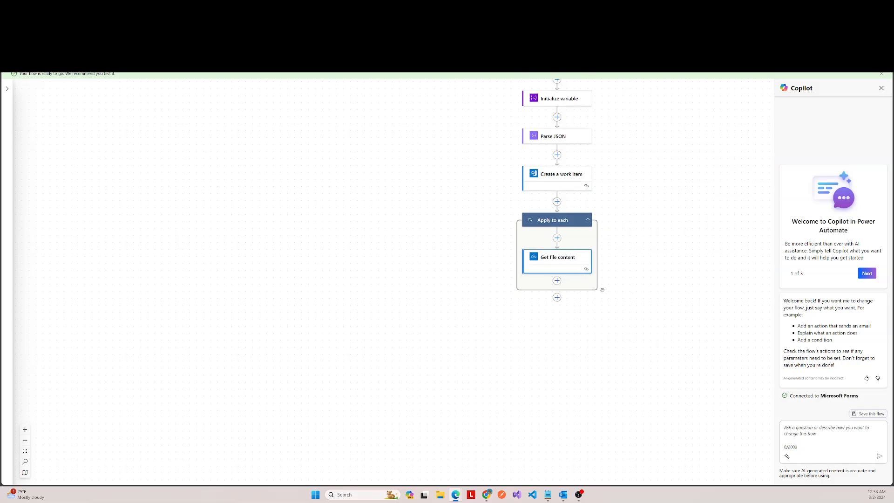
pyautogui.click(557, 281)
pyautogui.click(582, 280)
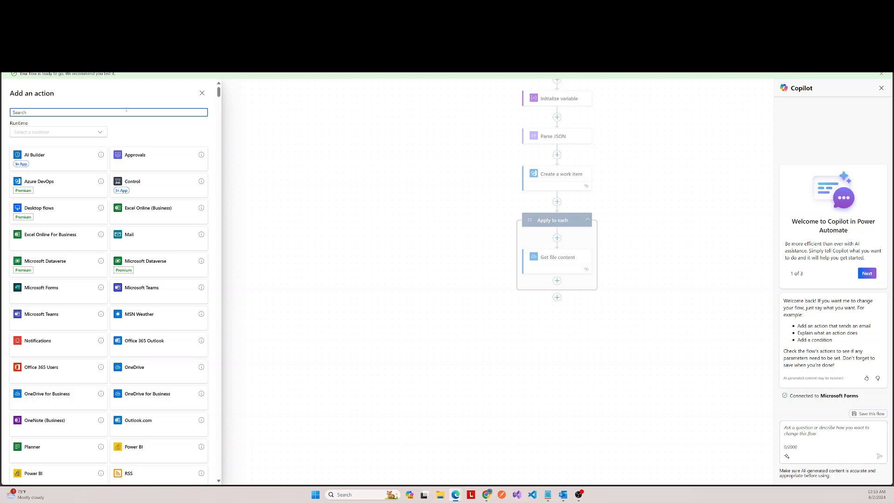
pyautogui.write('append toa')
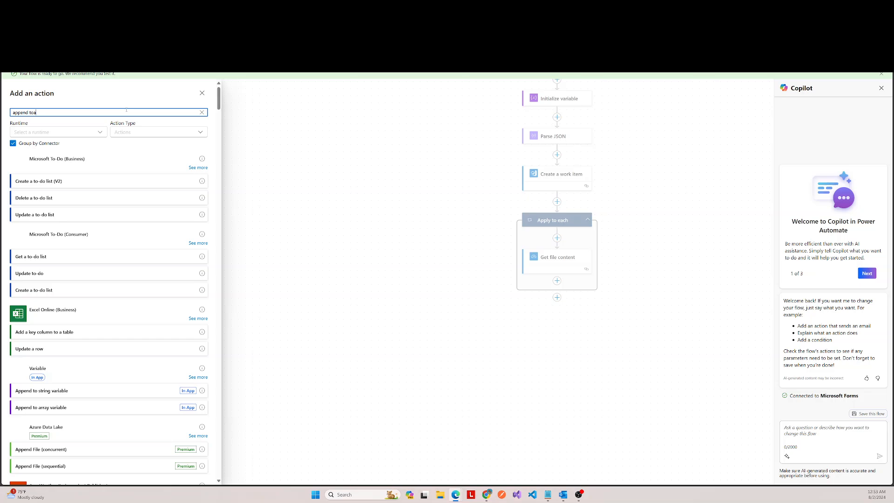
pyautogui.press('BackSpace')
pyautogui.write('array')
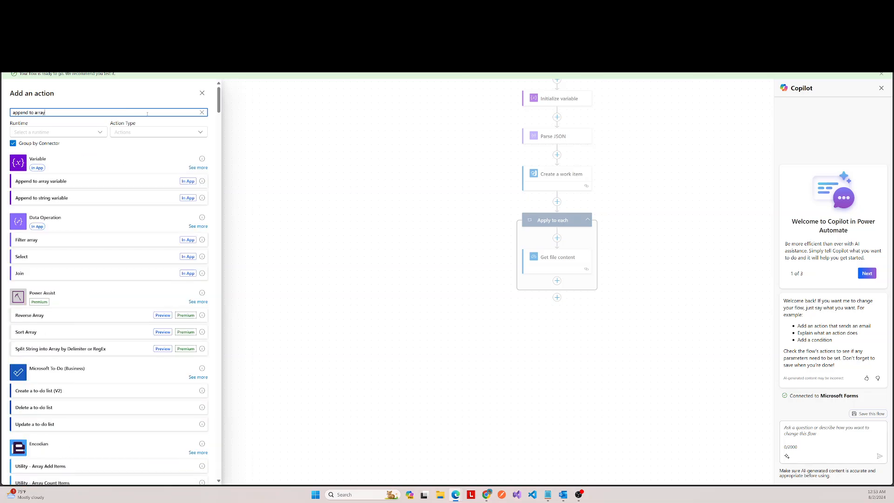
pyautogui.click(186, 180)
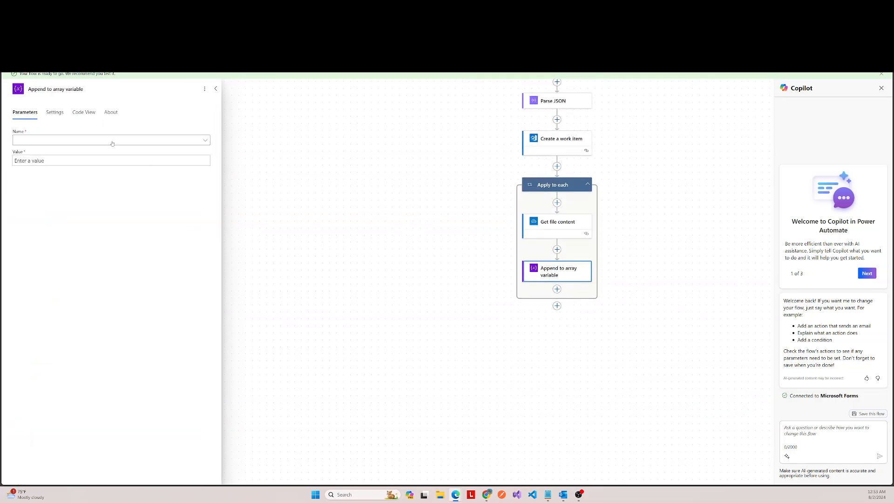
pyautogui.click(113, 141)
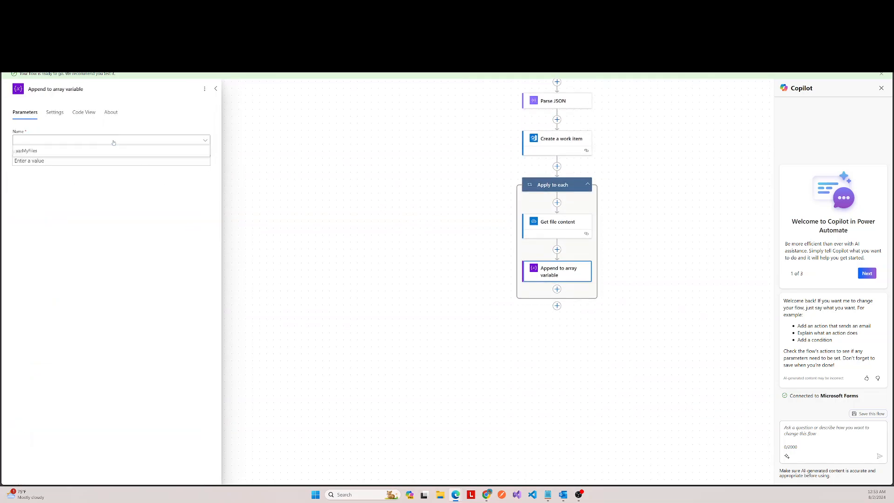
pyautogui.click(45, 151)
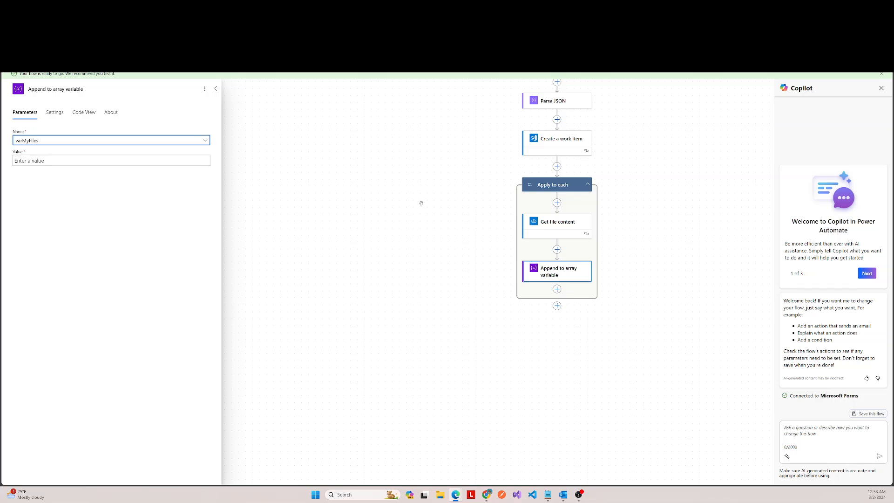
# Step: Start the Append to array variable value as a JSON object in braces containing a "Name": key
pyautogui.scroll(4, 633, 164)
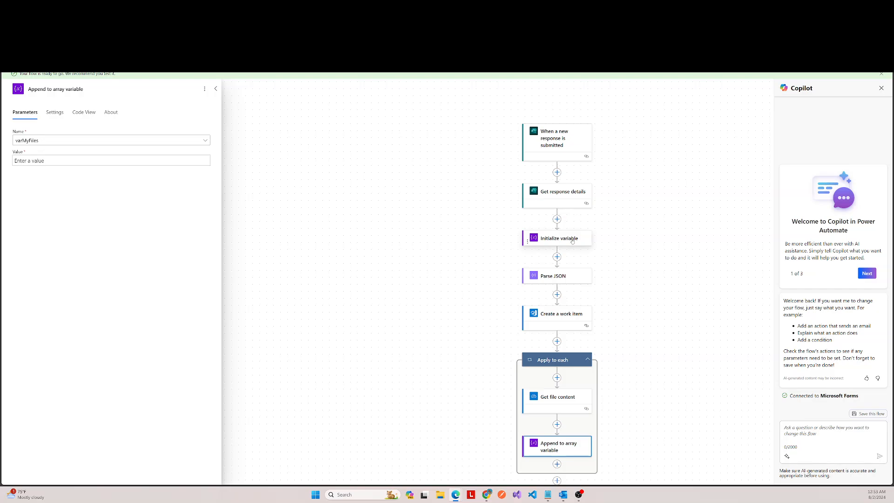
pyautogui.click(144, 160)
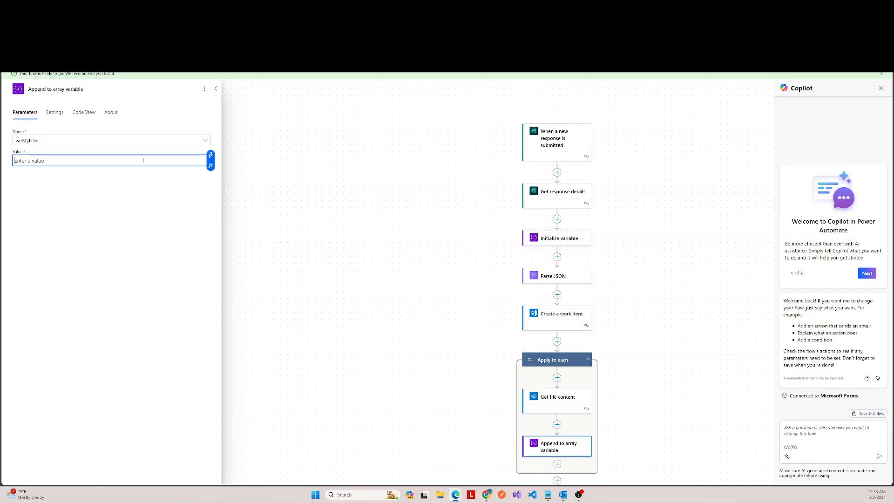
pyautogui.click(552, 239)
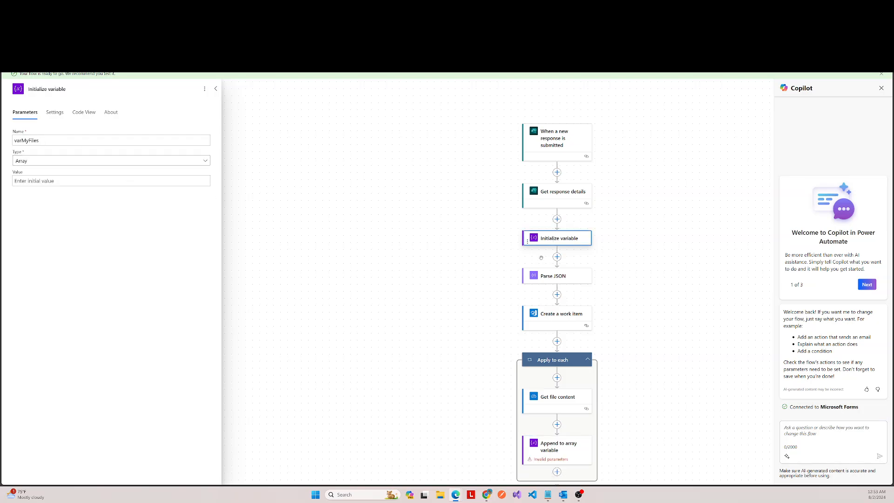
pyautogui.scroll(-2, 543, 257)
pyautogui.click(558, 346)
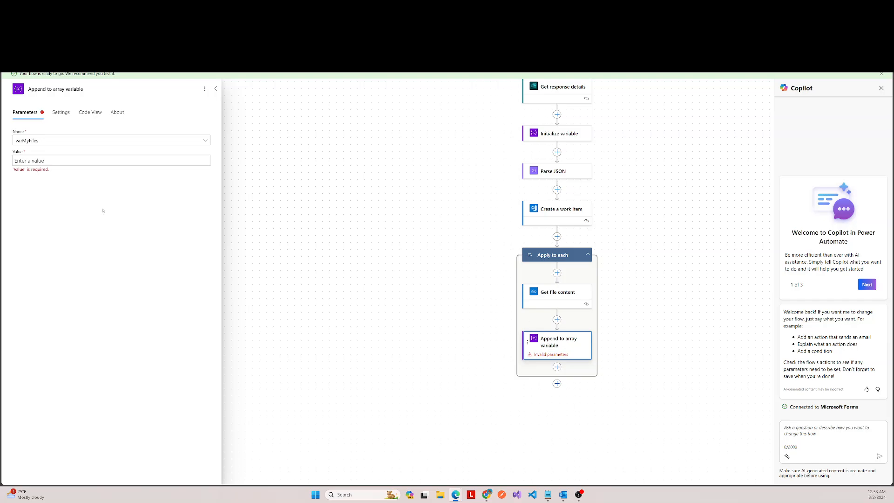
pyautogui.click(84, 161)
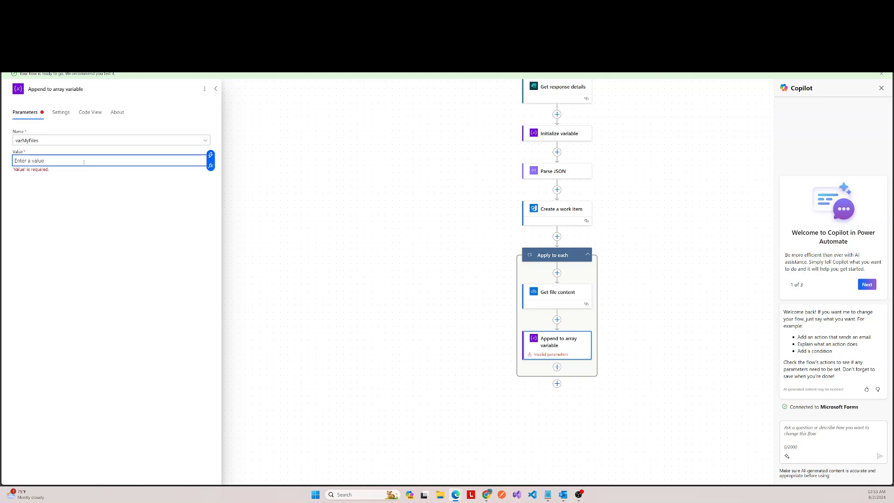
pyautogui.write('{')
pyautogui.write('}')
pyautogui.press('Return')
pyautogui.press('Return')
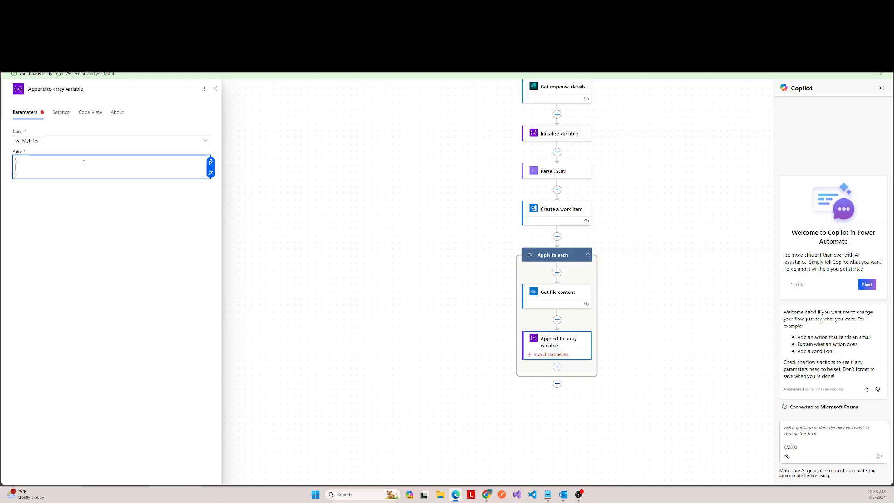
pyautogui.write('"Name":')
# Step: Set the "Name" key's value to the expression items('Apply_to_each')?['name']
pyautogui.click(211, 173)
pyautogui.click(273, 214)
pyautogui.scroll(-5, 282, 248)
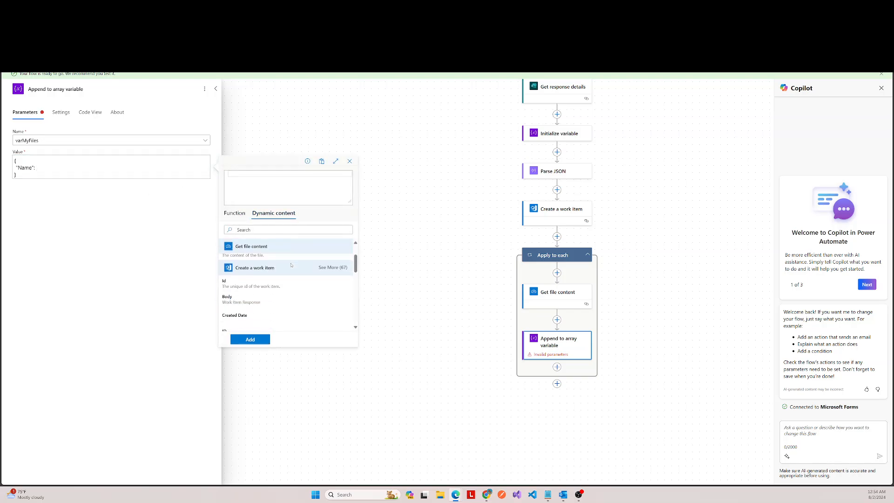
pyautogui.scroll(-4, 292, 301)
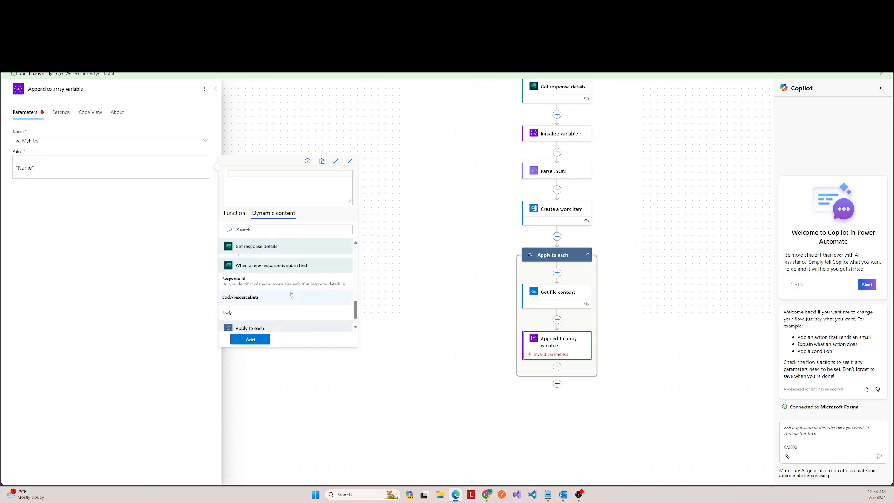
pyautogui.click(263, 324)
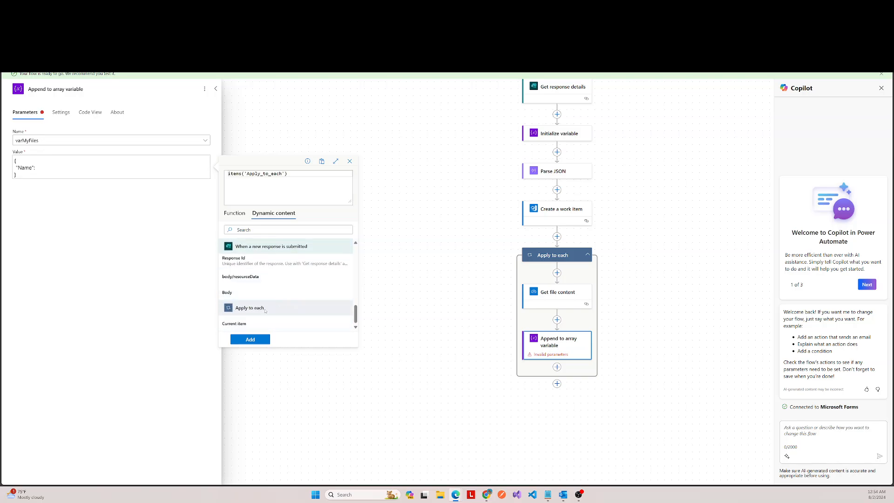
pyautogui.write("?['name")
pyautogui.click(250, 339)
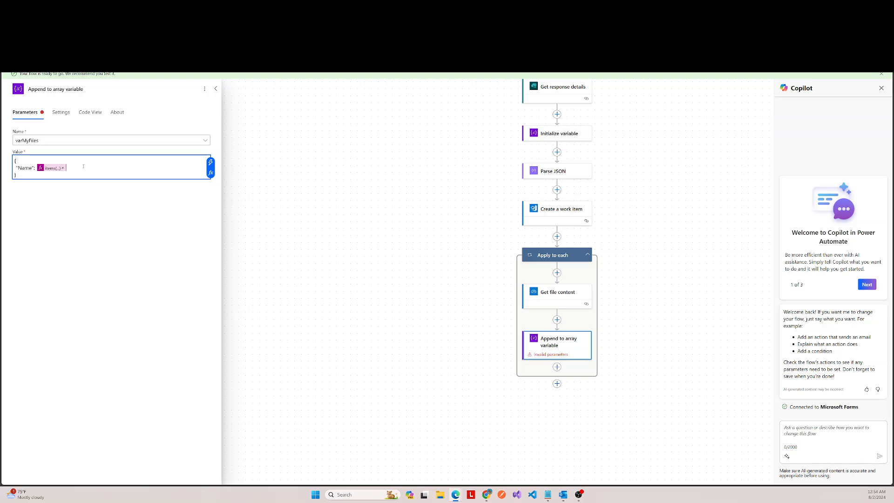
# Step: Add a "ContentBytes" key to the JSON object with the File content output of Get file content as its value
pyautogui.write(',')
pyautogui.press('Return')
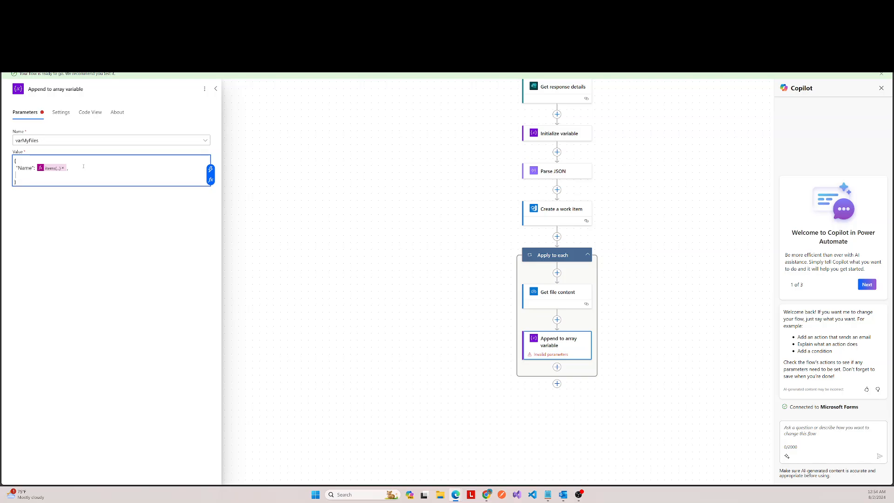
pyautogui.write('"ContentBytes":')
pyautogui.click(215, 182)
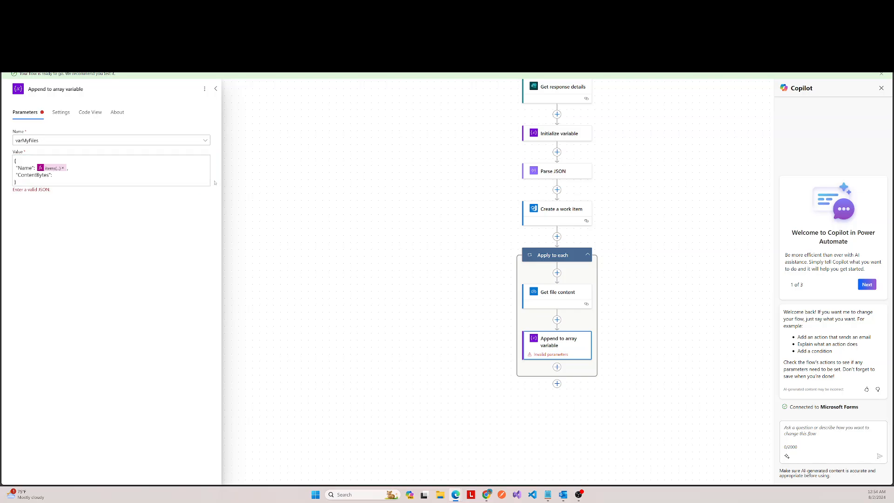
pyautogui.click(85, 173)
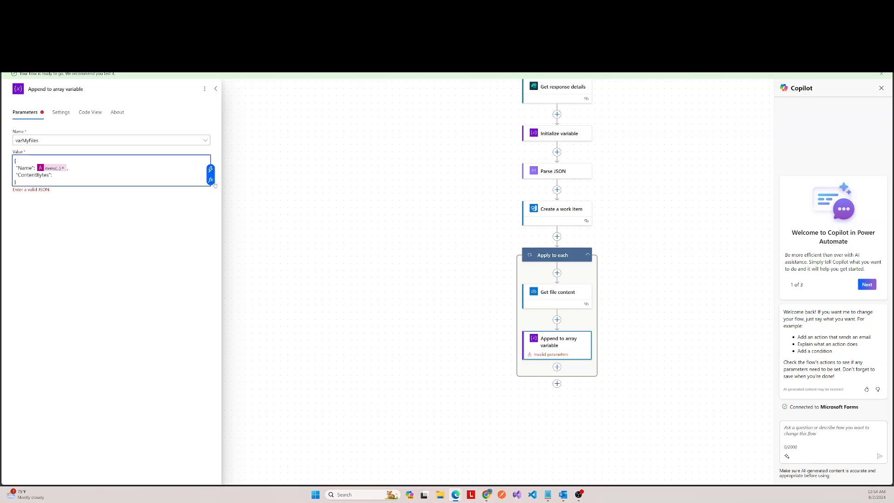
pyautogui.click(211, 183)
pyautogui.click(273, 213)
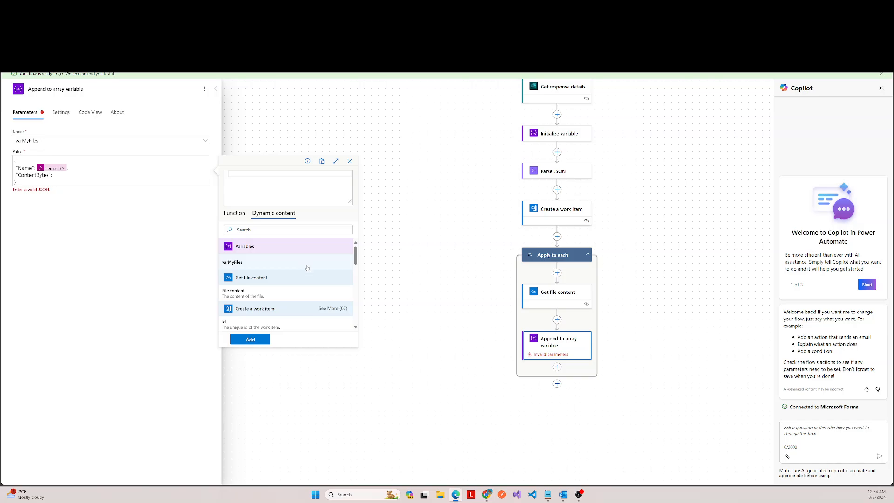
pyautogui.click(238, 292)
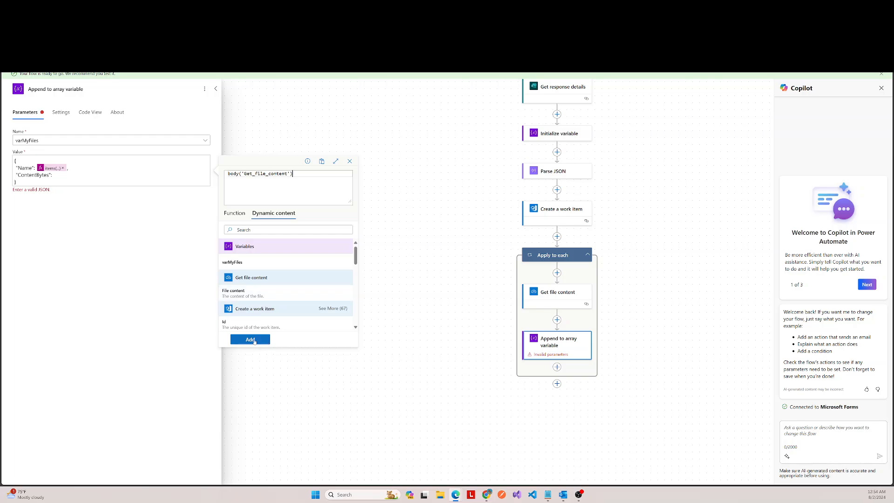
pyautogui.click(244, 339)
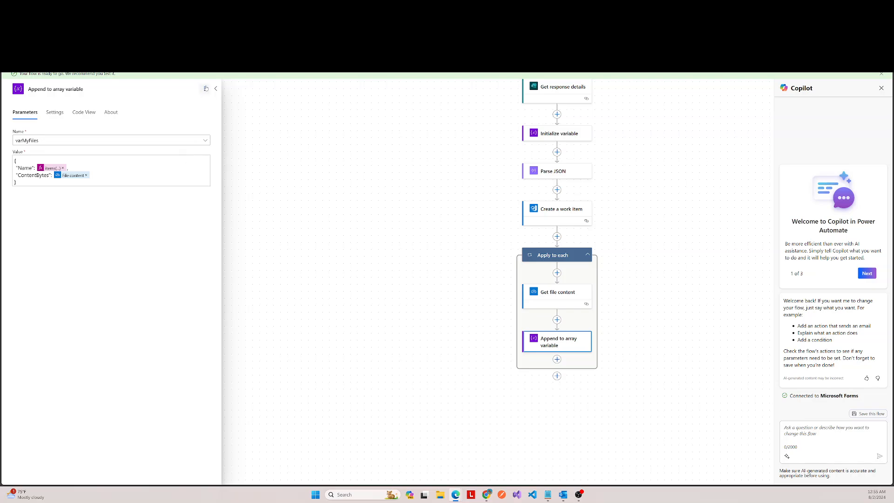
pyautogui.click(216, 89)
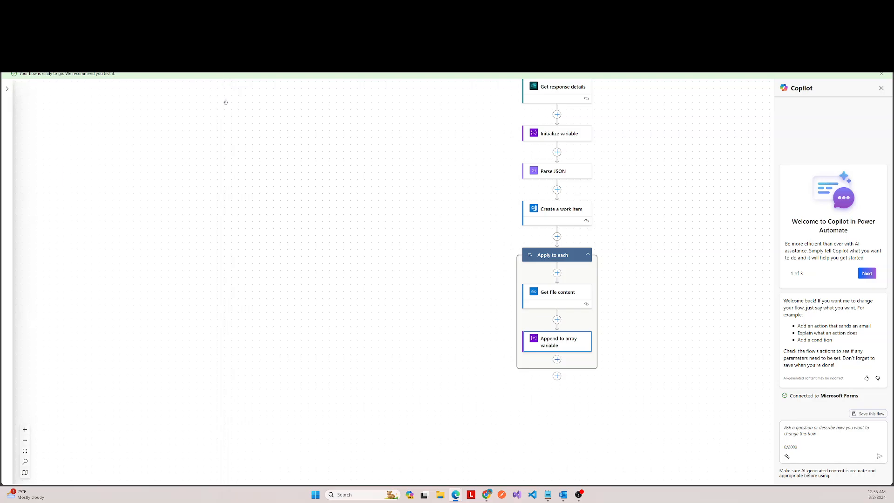
# Step: Add an Azure DevOps Send an HTTP request to Azure DevOps action after Append to array variable inside Apply to each
pyautogui.scroll(-3, 442, 277)
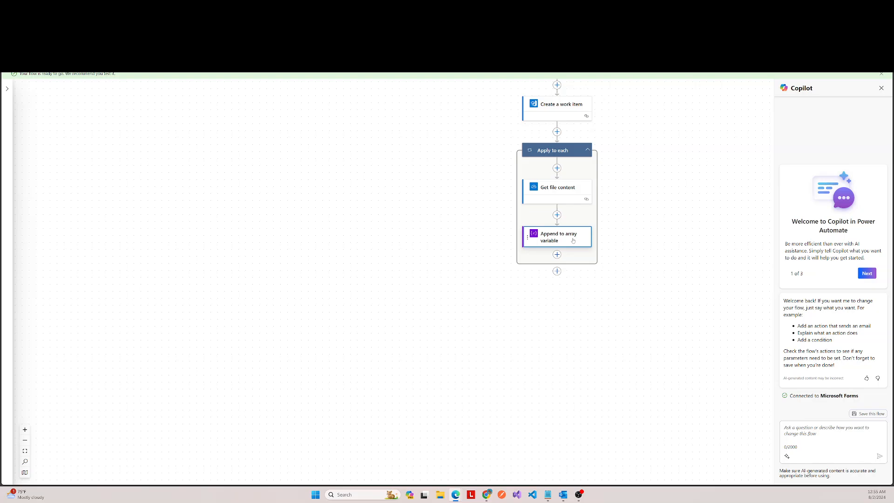
pyautogui.click(557, 254)
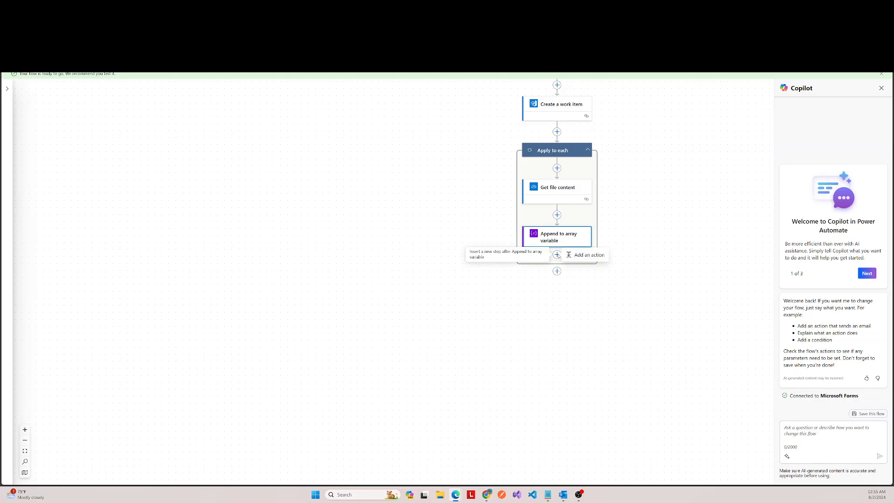
pyautogui.click(587, 255)
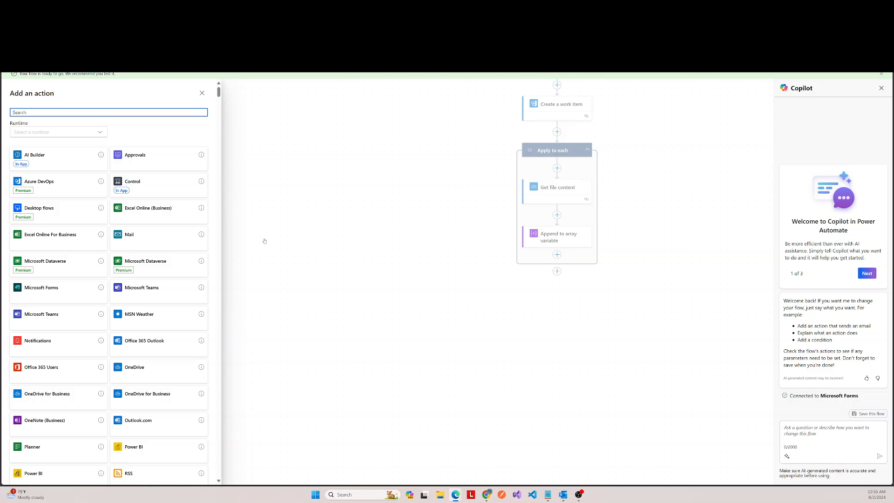
pyautogui.click(60, 181)
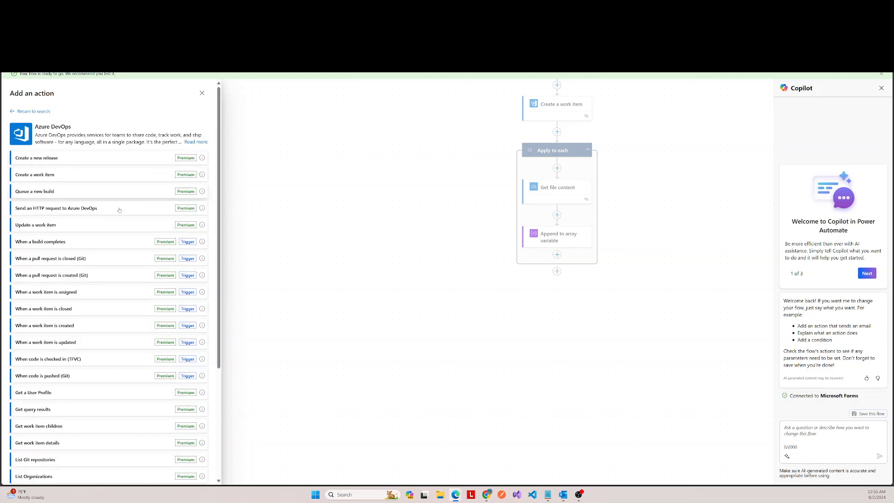
pyautogui.click(61, 209)
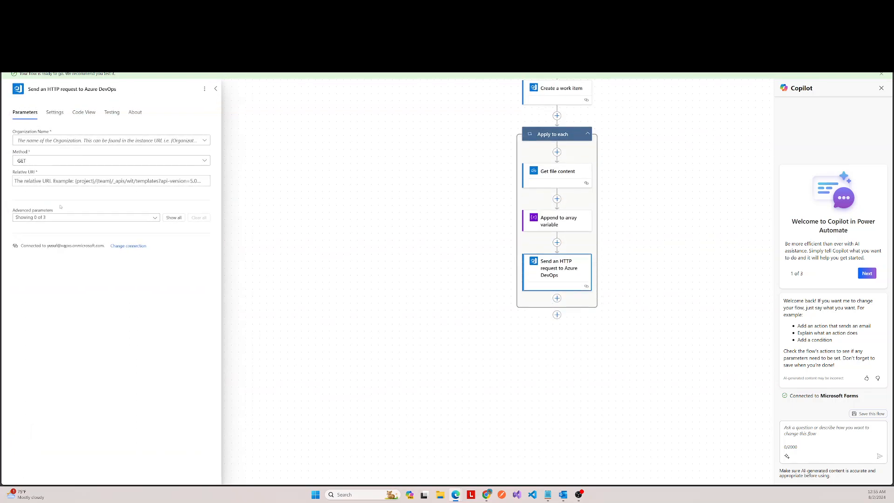
# Step: Select the available organization for the HTTP request and set its Method to POST
pyautogui.click(146, 142)
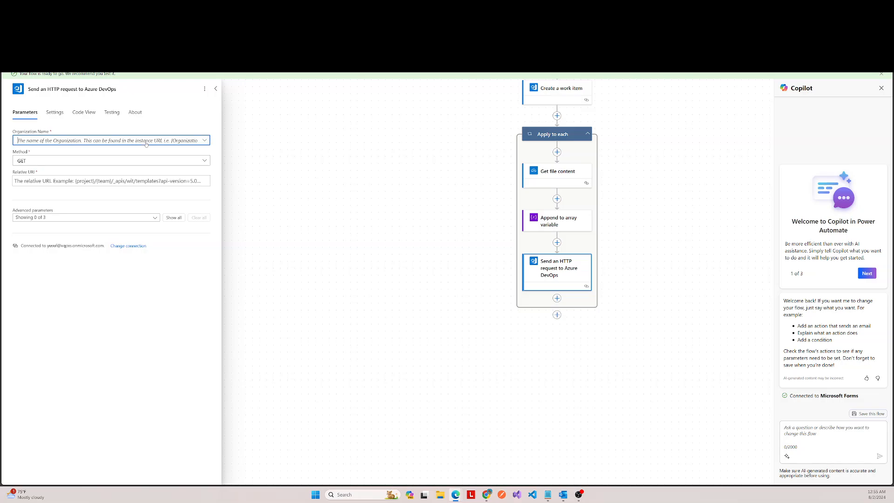
pyautogui.click(42, 154)
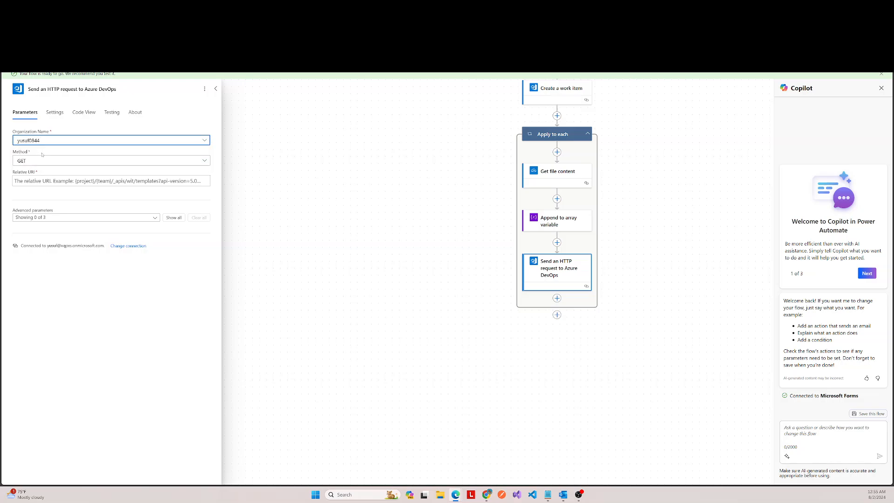
pyautogui.click(48, 165)
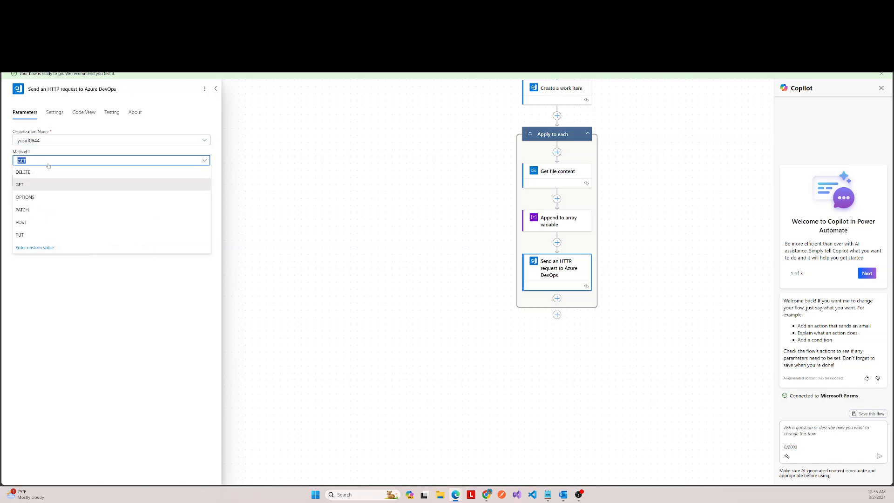
pyautogui.click(41, 225)
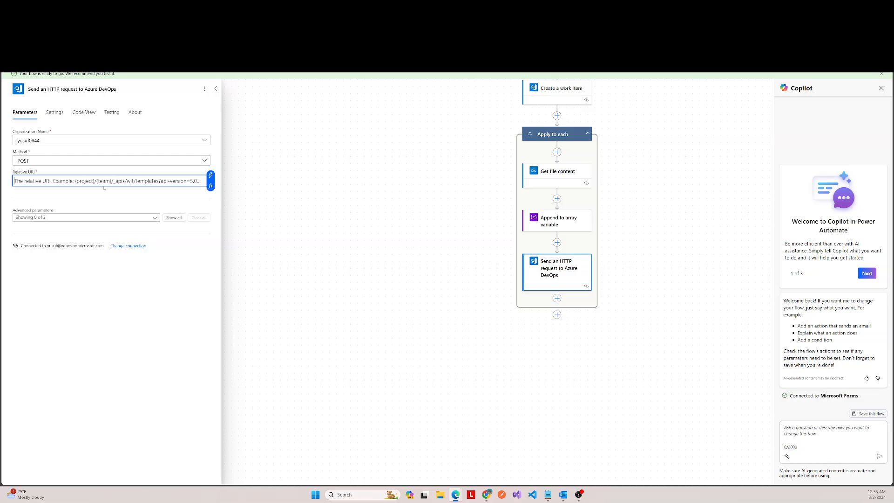
# Step: Begin the HTTP request's Relative URI with the organization name followed by /MJProject1/
pyautogui.click(104, 182)
pyautogui.hotkey('ctrl', 'Tab')
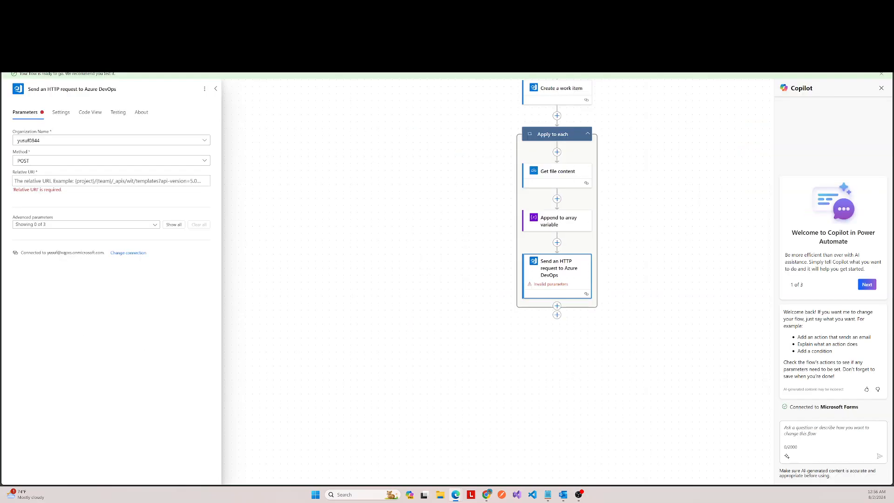
pyautogui.click(107, 180)
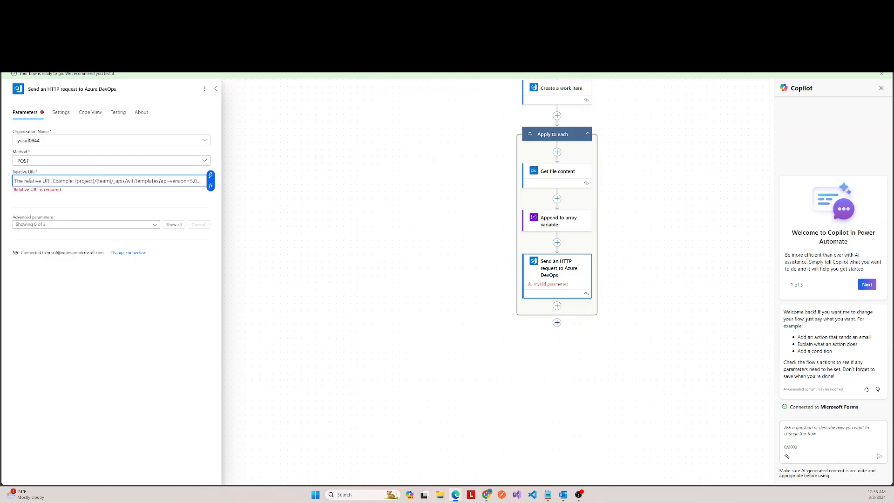
pyautogui.write('yusuf0844/MJProject1/')
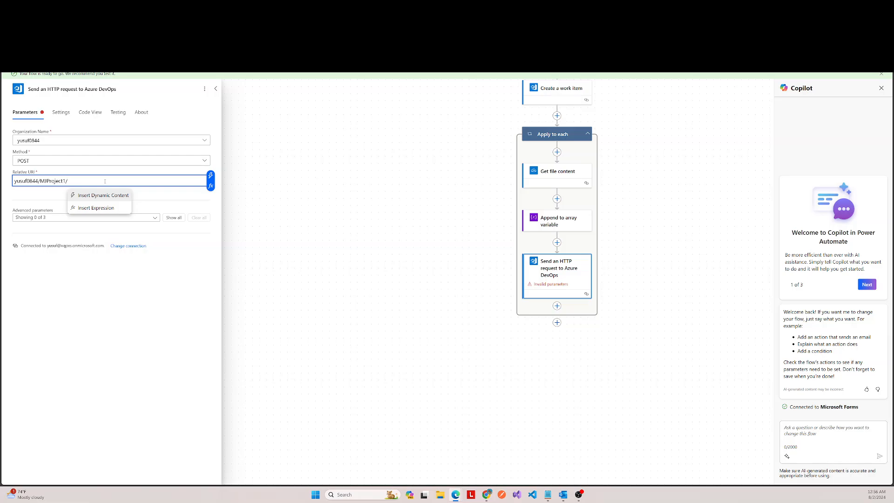
# Step: Extend the Relative URI after MJProject1/ with _apis/wit/attachments?fileName=
pyautogui.write('_')
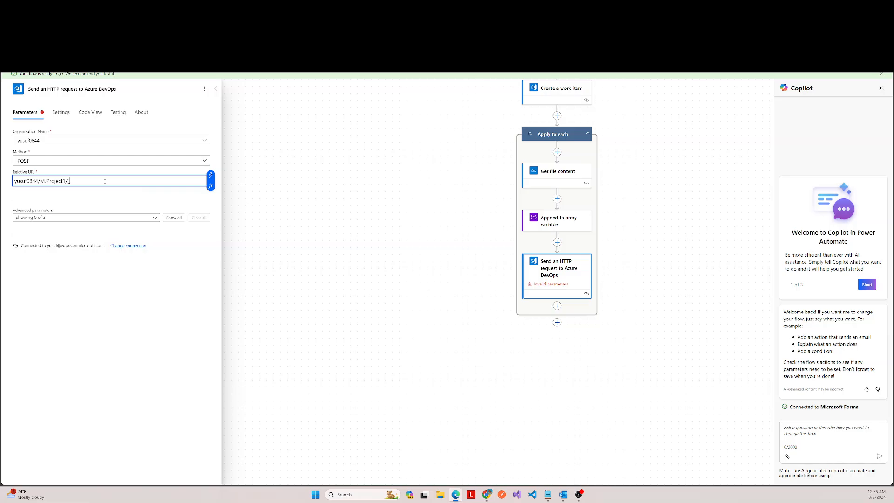
pyautogui.write('apis/wi')
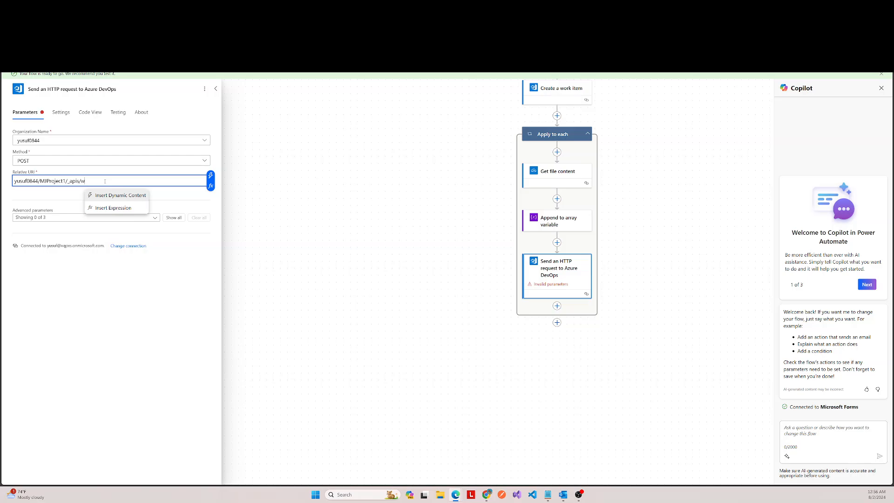
pyautogui.write('t')
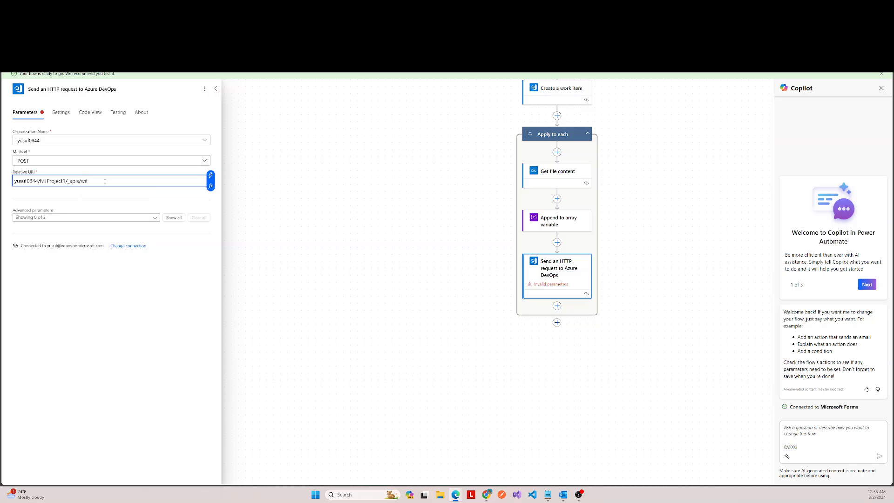
pyautogui.write('/')
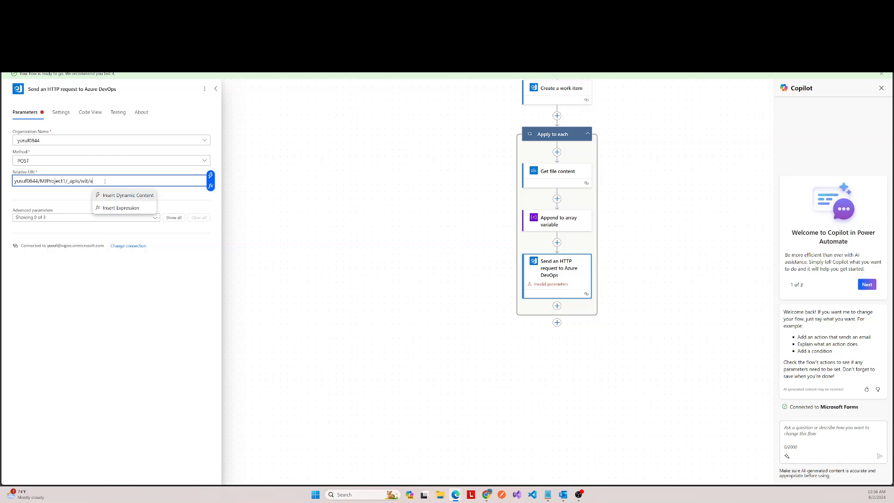
pyautogui.write('atta')
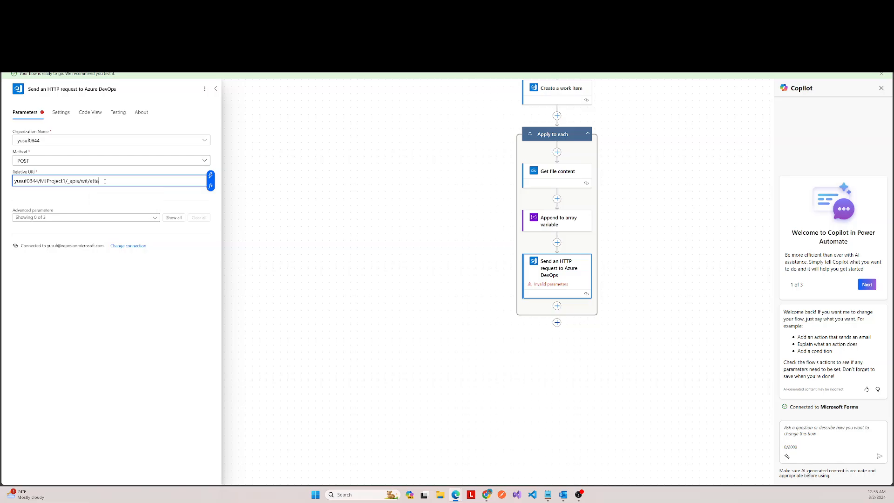
pyautogui.write('chments?fileName=')
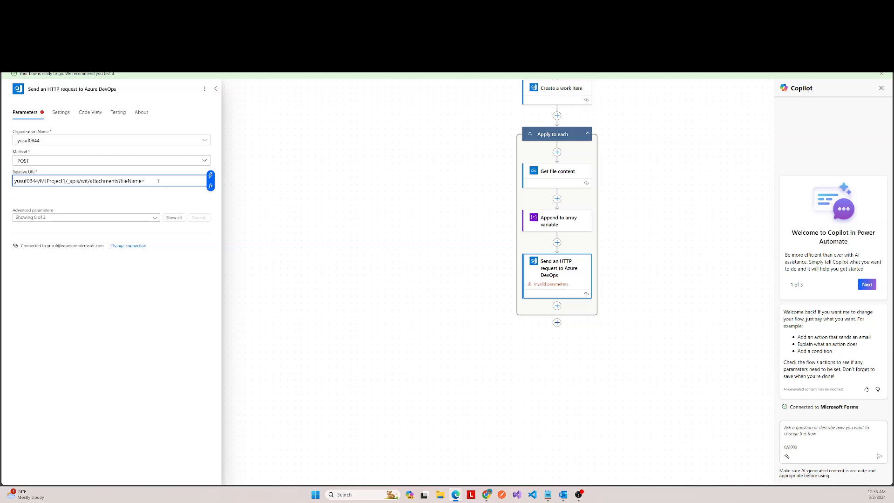
# Step: Append an expression after fileName= in the Relative URI that takes the ['name'] property of the Apply to each Current item
pyautogui.click(211, 186)
pyautogui.click(274, 233)
pyautogui.scroll(-8, 271, 317)
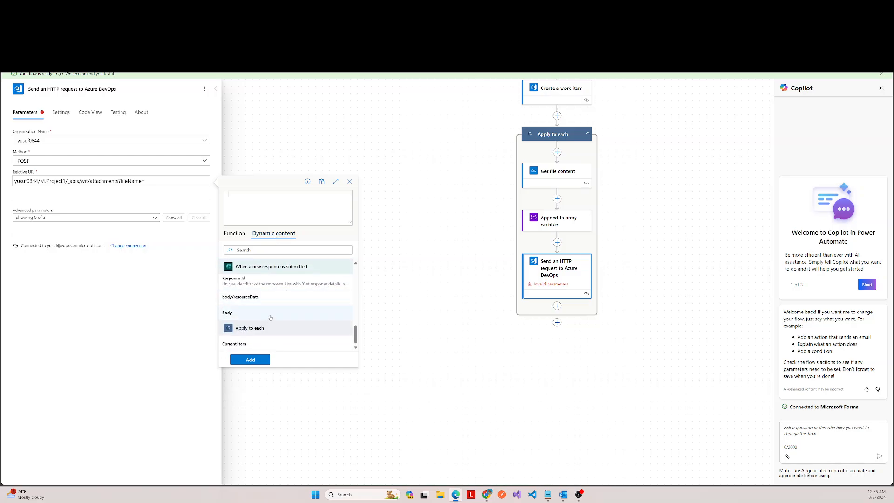
pyautogui.click(243, 343)
pyautogui.write("?['name")
pyautogui.click(249, 359)
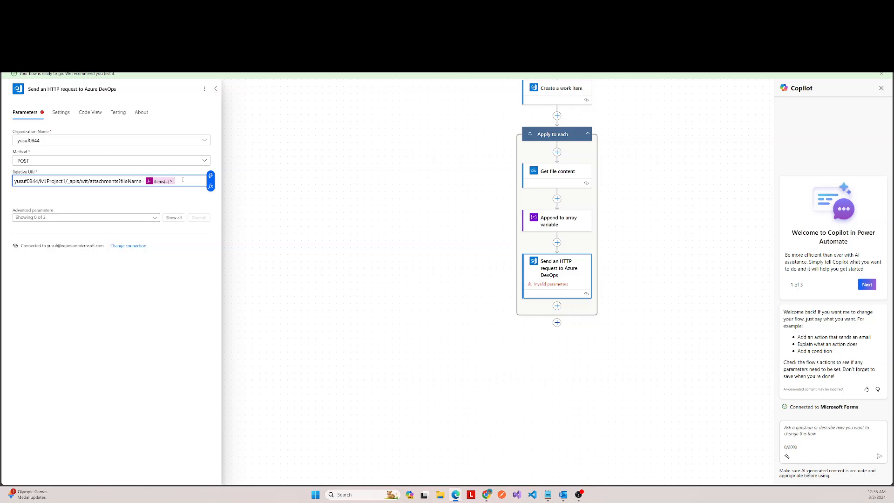
# Step: Complete the Relative URI after the file name expression with &api-version=7.2-preview
pyautogui.write('&api-version=7.2-pr')
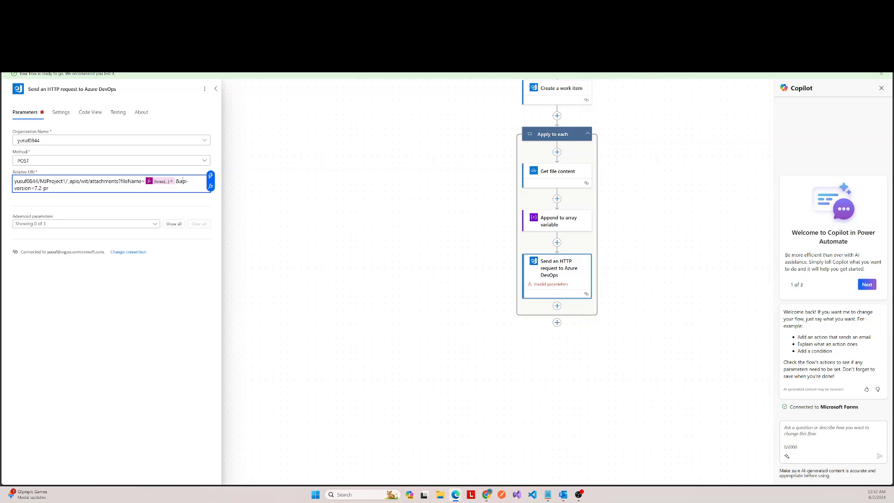
pyautogui.write('evie')
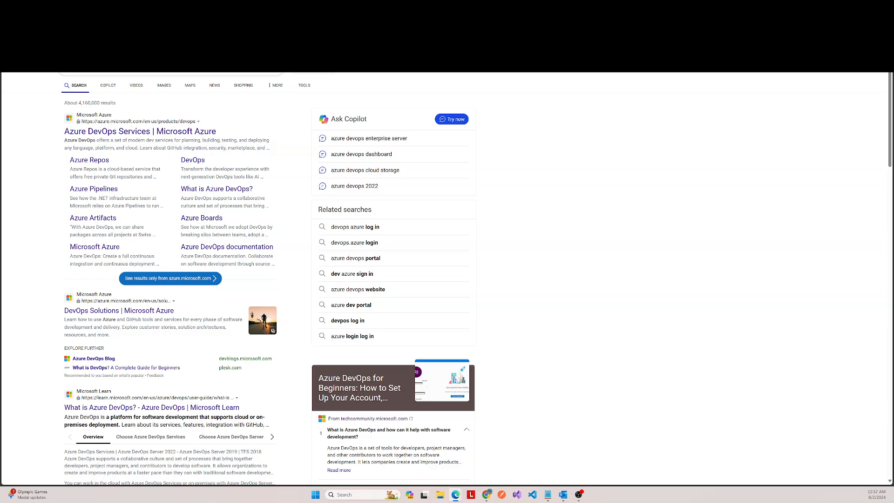
# Step: Search the web for azure devops http request power automate and open the Microsoft Learn HTTP actions reference
pyautogui.press('Return')
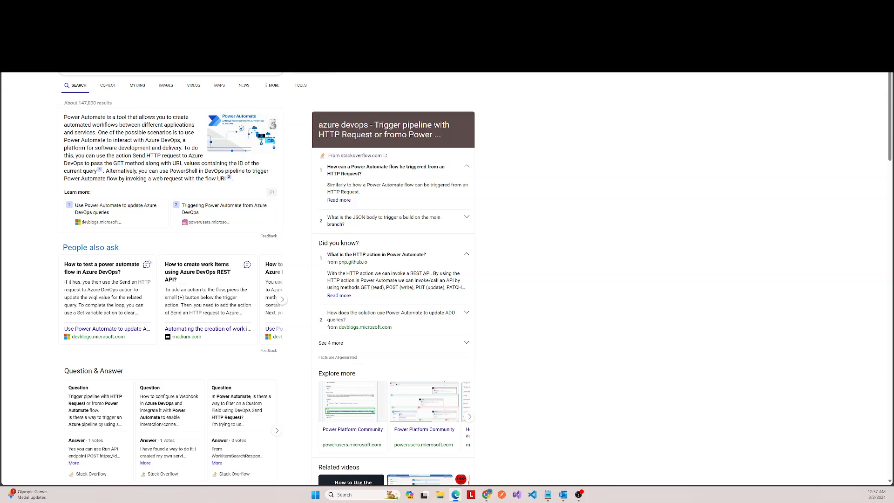
pyautogui.scroll(-3, 185, 221)
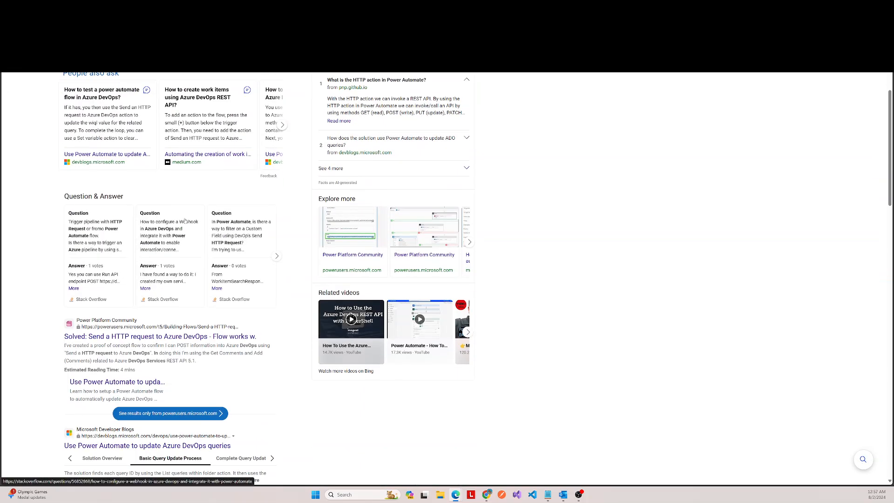
pyautogui.scroll(-4, 185, 221)
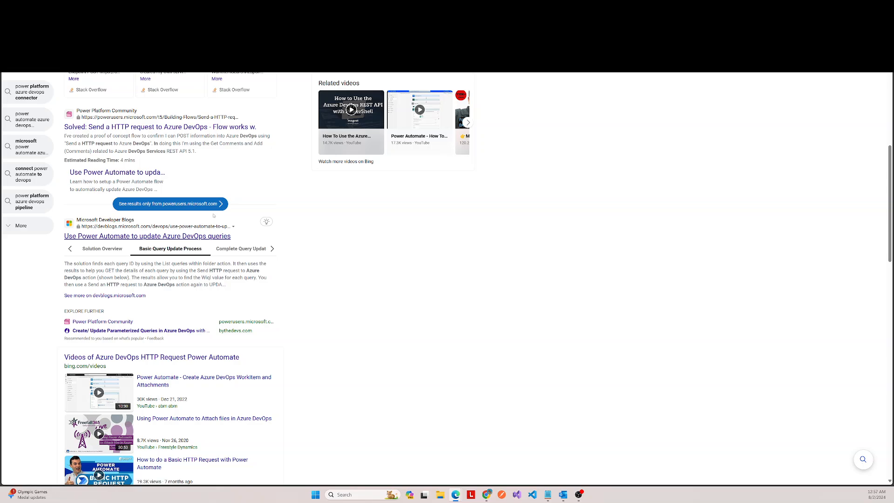
pyautogui.scroll(-5, 214, 215)
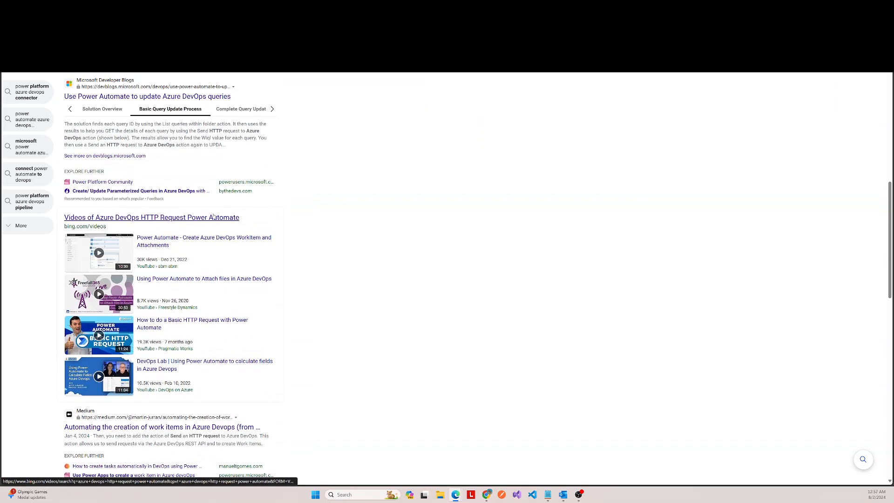
pyautogui.scroll(-3, 214, 215)
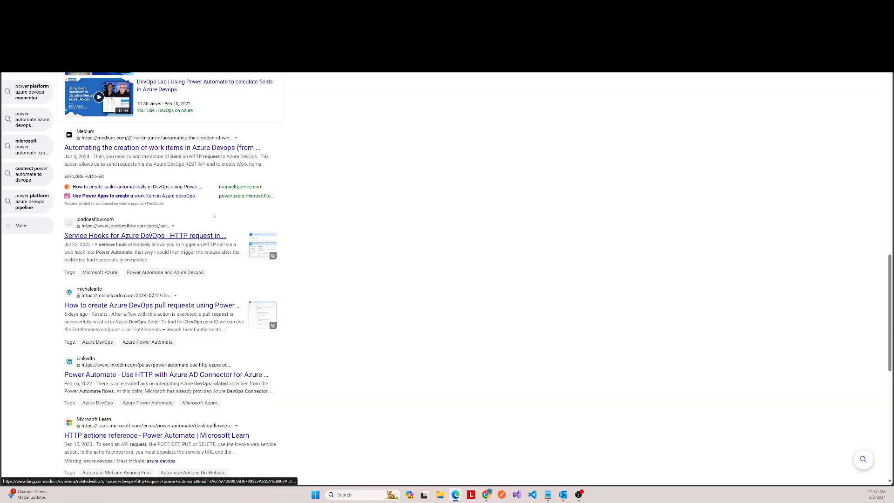
pyautogui.scroll(-3, 211, 215)
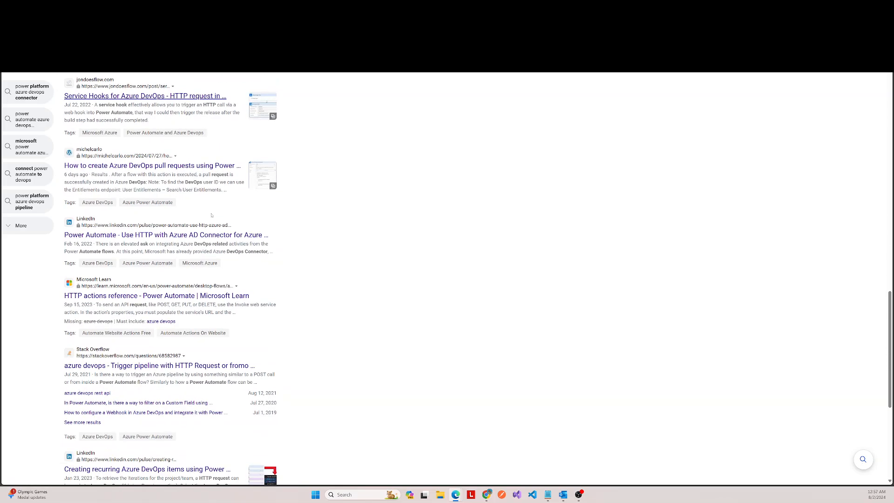
pyautogui.click(130, 297)
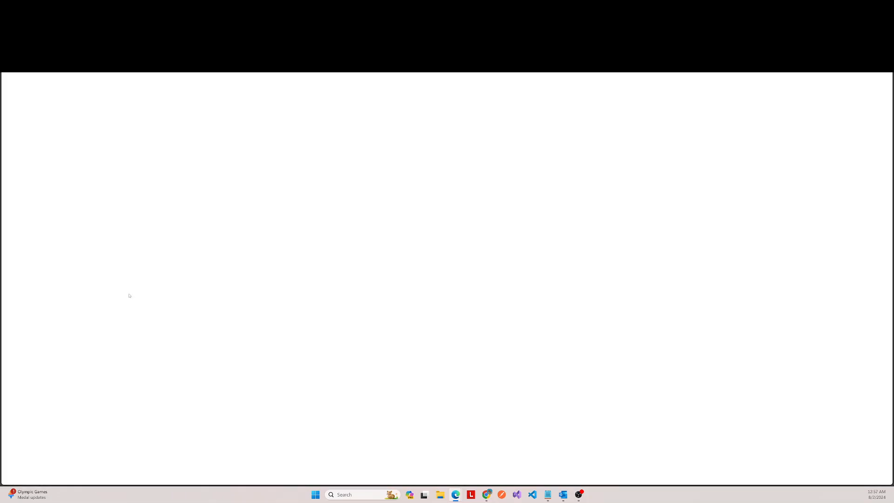
# Step: Examine the HTTP actions reference for its web service actions, input parameters and variables produced
pyautogui.scroll(-10, 354, 239)
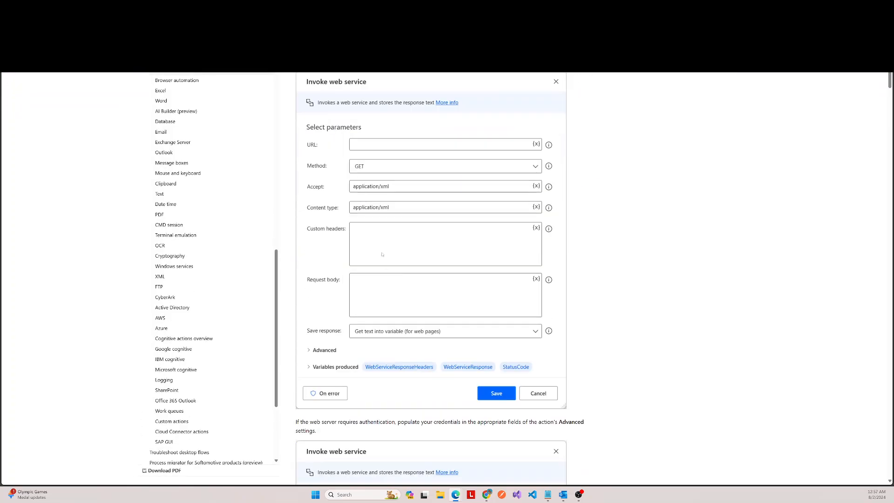
pyautogui.scroll(-4, 355, 239)
pyautogui.scroll(-4, 347, 233)
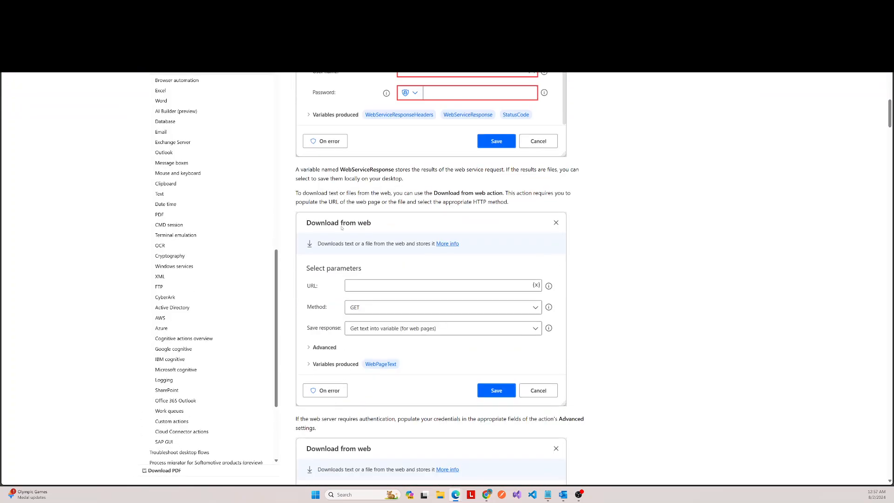
pyautogui.scroll(-10, 341, 227)
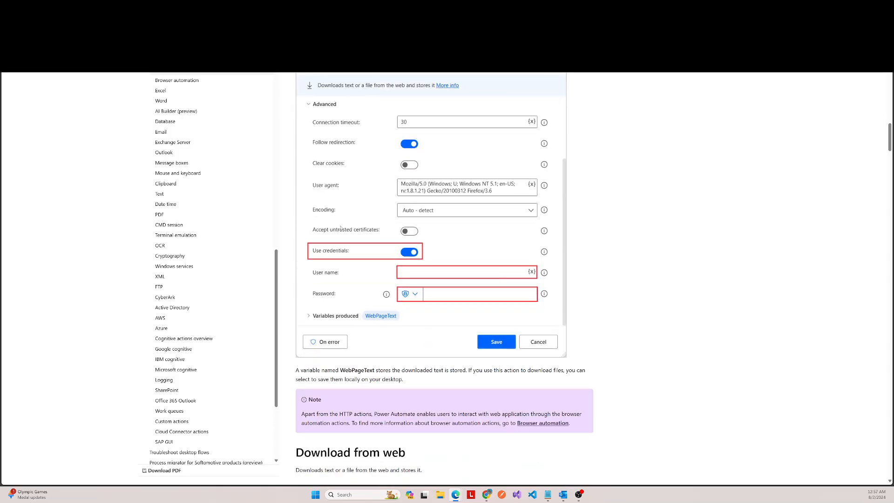
pyautogui.scroll(-15, 341, 226)
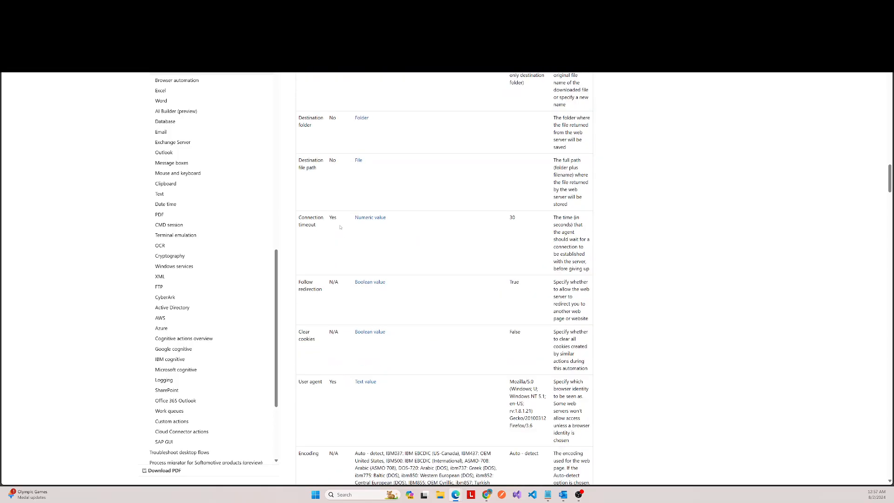
pyautogui.scroll(-15, 336, 227)
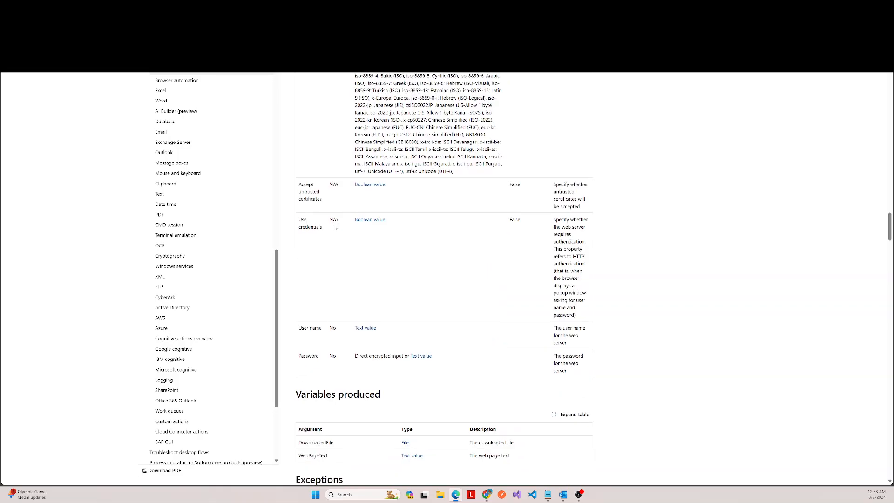
pyautogui.scroll(-10, 335, 227)
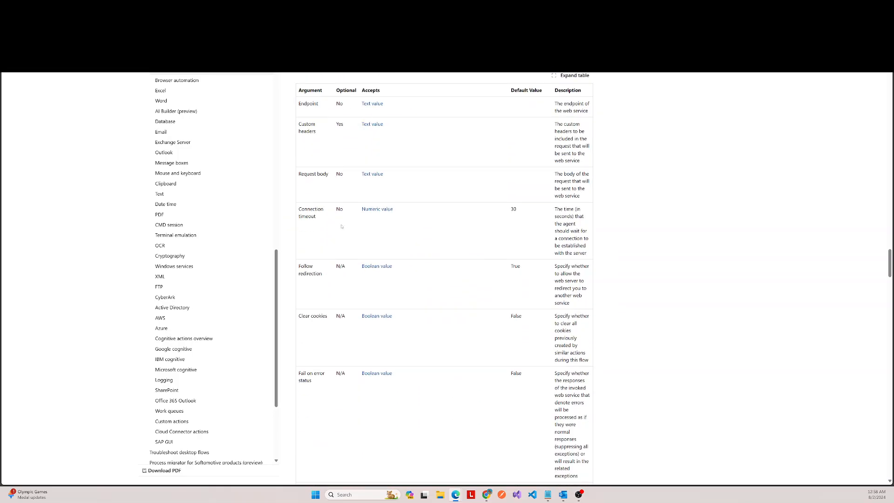
pyautogui.scroll(-12, 444, 165)
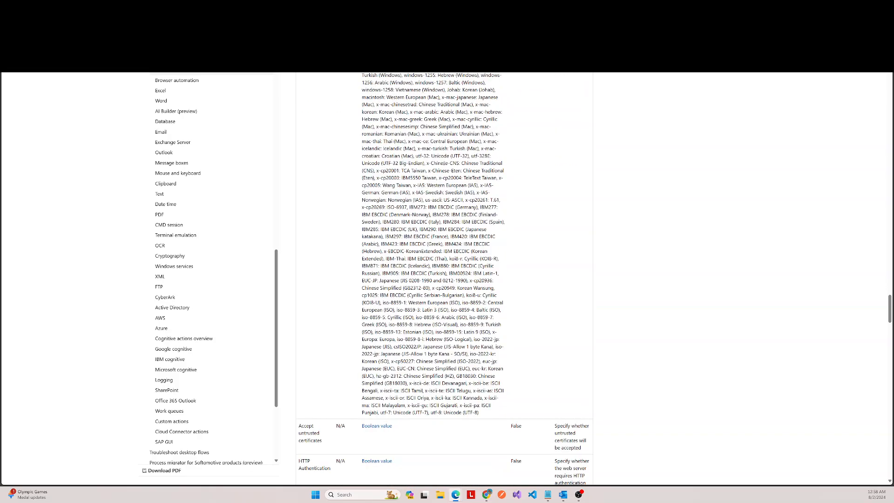
pyautogui.scroll(-10, 444, 165)
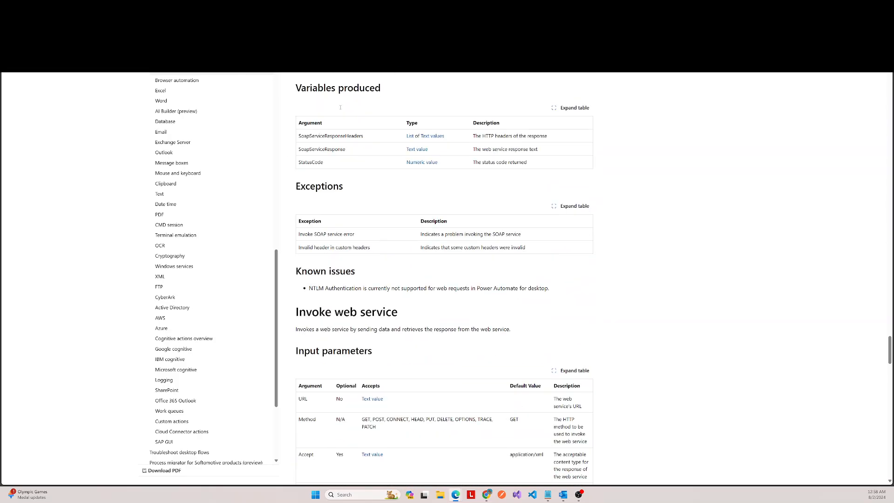
pyautogui.scroll(8, 340, 107)
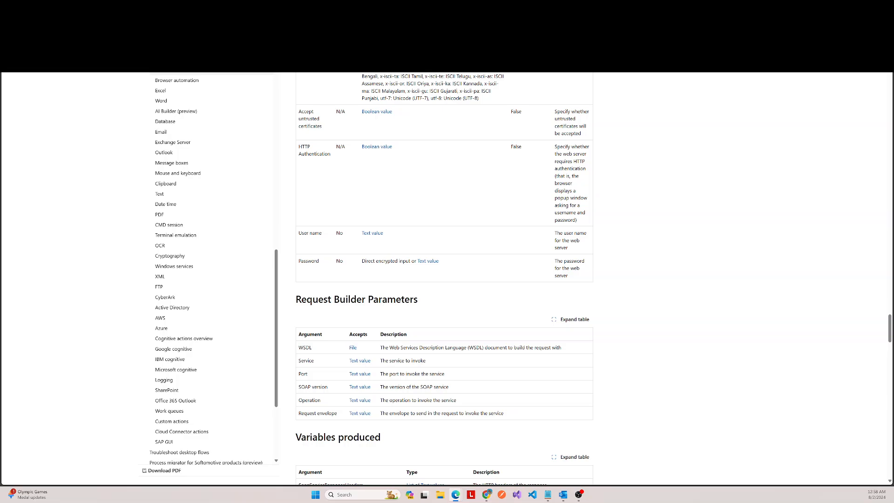
# Step: Find the Azure DevOps Services REST API Reference on the web and examine its version, request URI form and api-version format
pyautogui.press('Return')
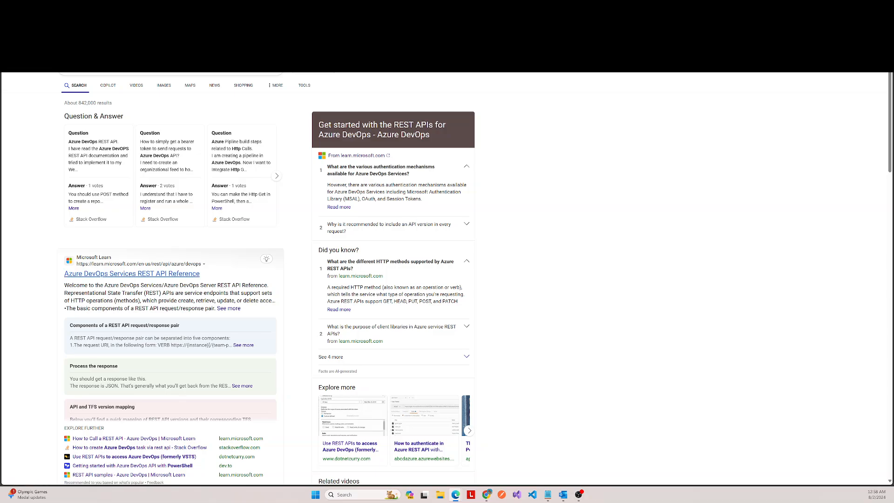
pyautogui.click(133, 274)
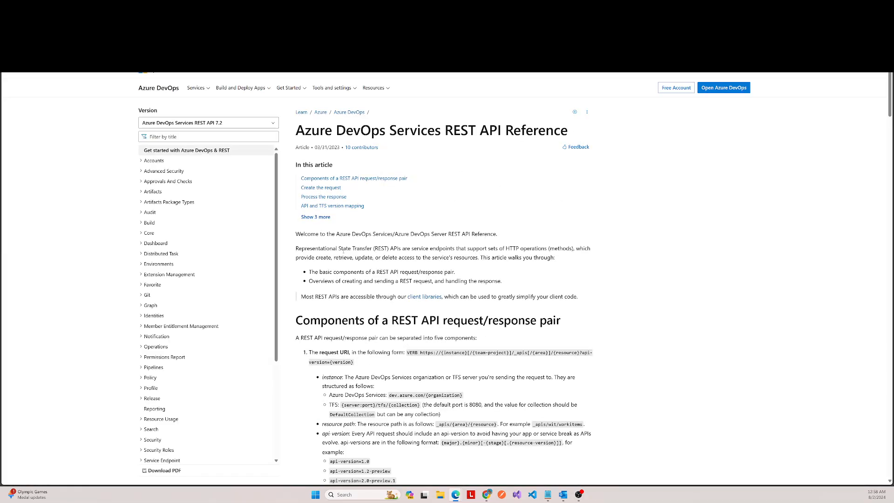
pyautogui.scroll(-5, 343, 252)
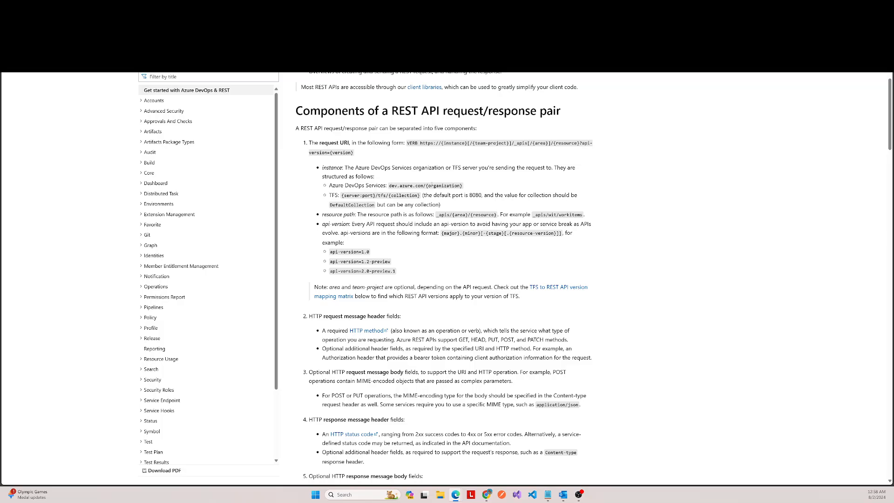
pyautogui.scroll(4, 432, 185)
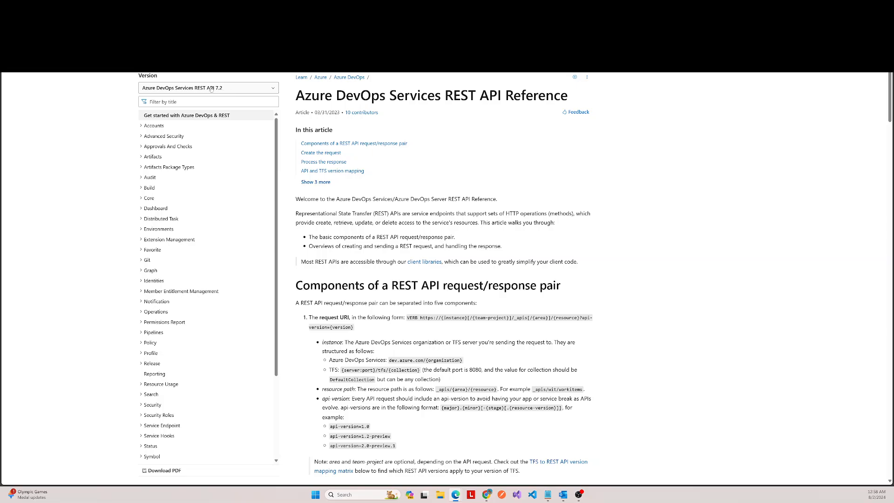
pyautogui.scroll(-2, 455, 186)
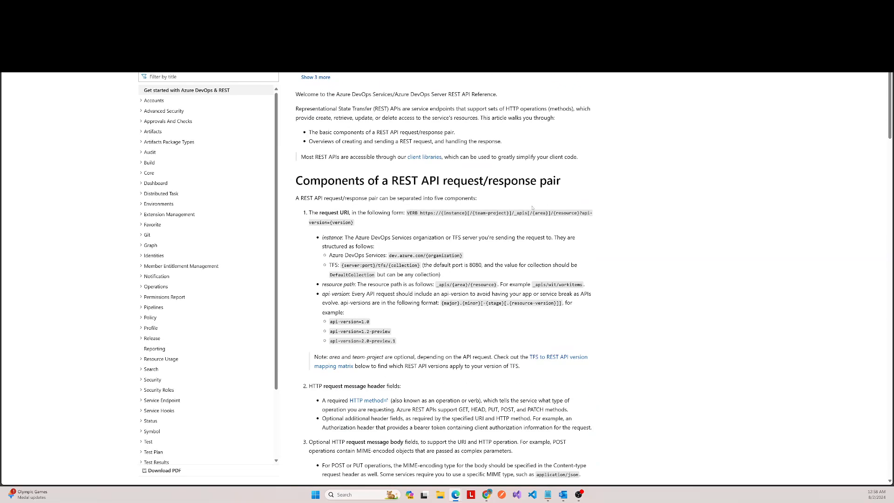
pyautogui.scroll(-2, 518, 204)
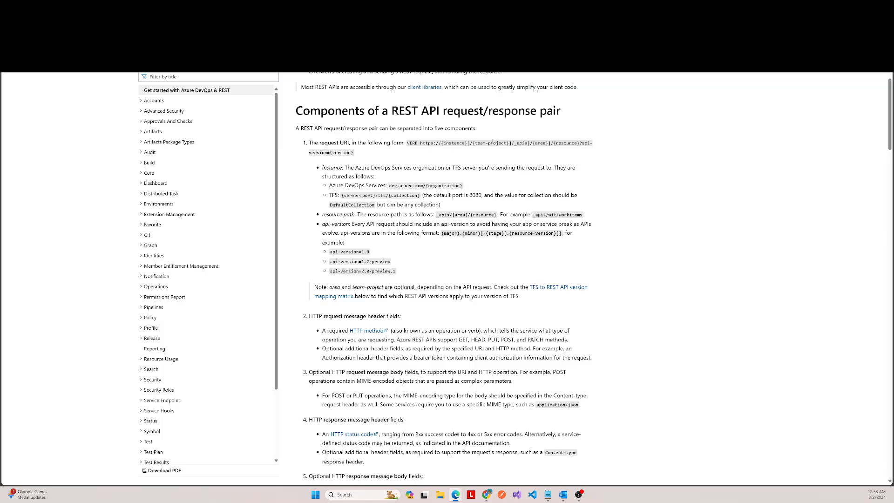
pyautogui.scroll(-2, 455, 277)
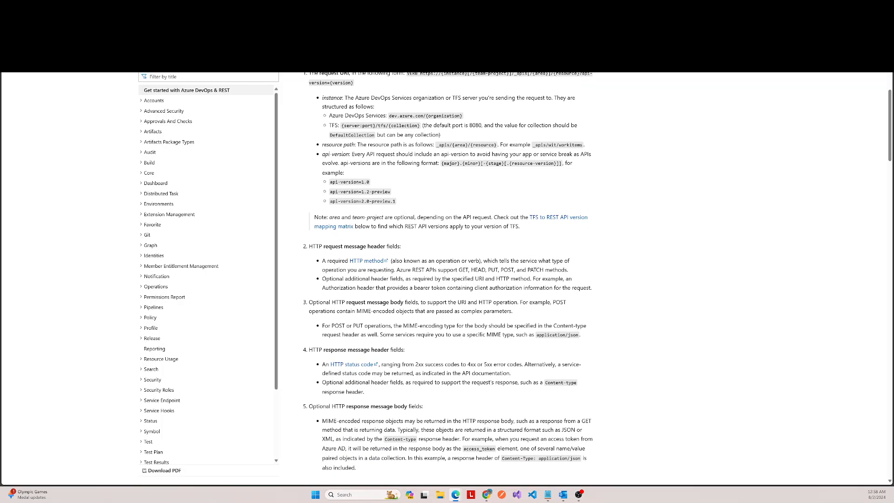
pyautogui.scroll(2, 444, 277)
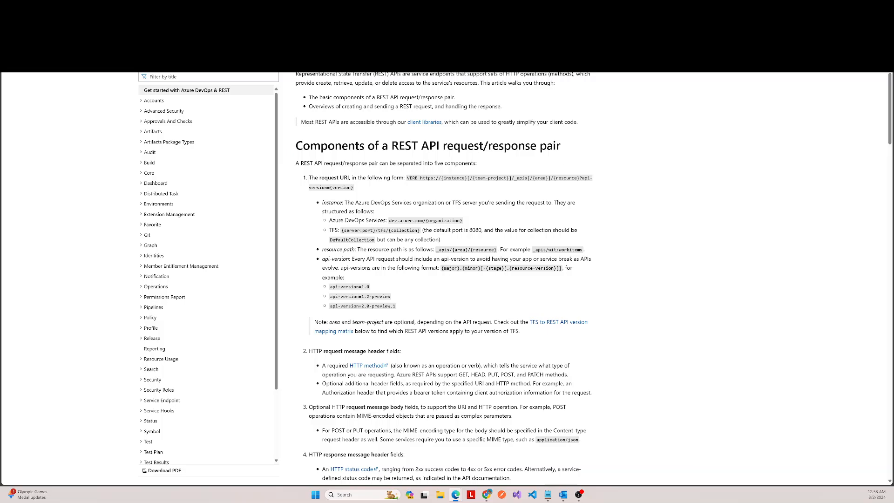
# Step: Examine the reference's sections on authenticating, assembling the request, processing the response, and API and TFS version mapping
pyautogui.scroll(-5, 523, 201)
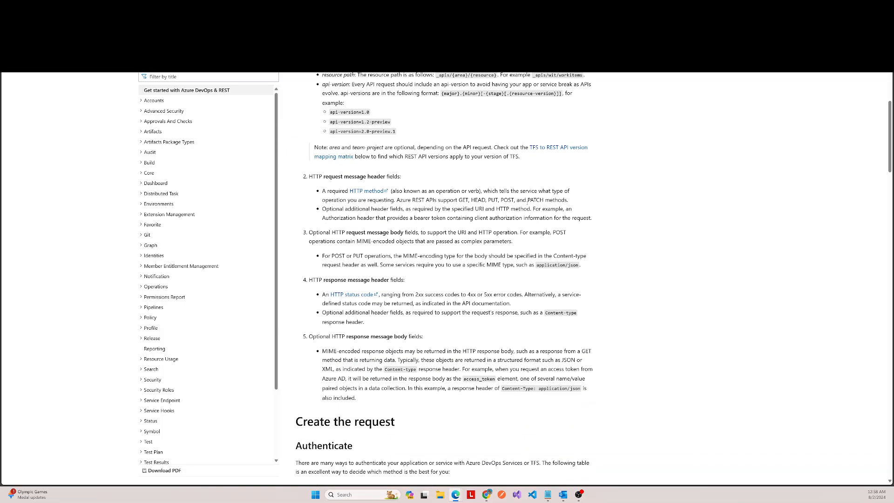
pyautogui.scroll(-14, 508, 186)
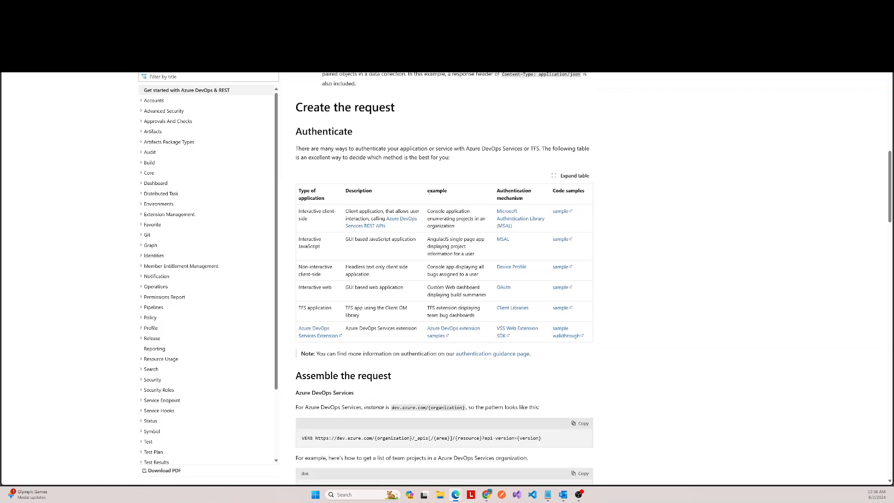
pyautogui.scroll(-3, 452, 209)
pyautogui.scroll(2, 416, 200)
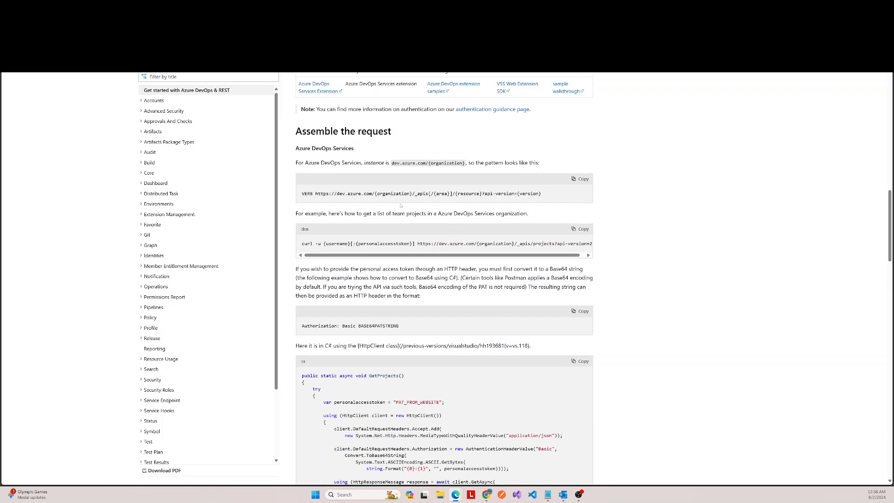
pyautogui.scroll(-6, 366, 209)
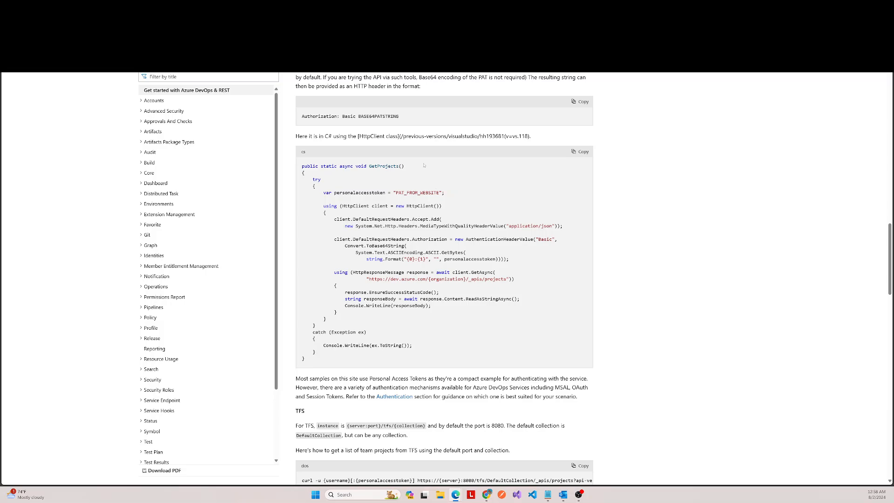
pyautogui.scroll(-7, 424, 166)
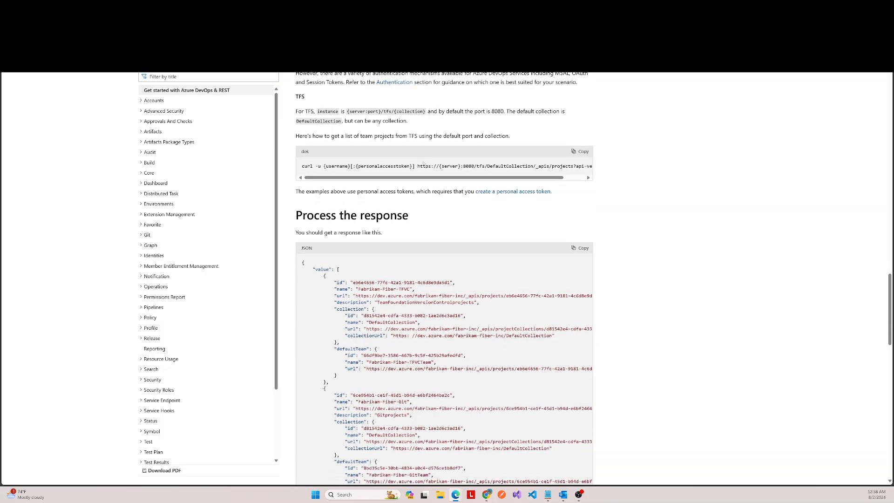
pyautogui.scroll(-3, 423, 164)
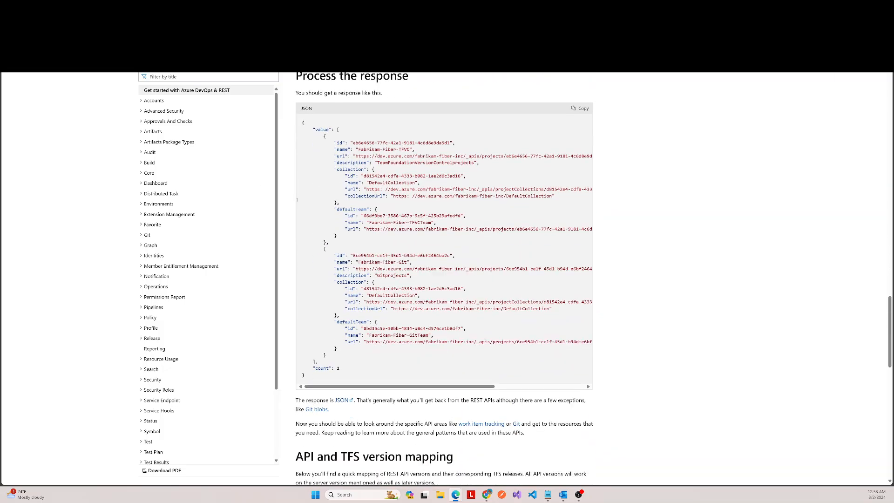
pyautogui.scroll(-7, 391, 182)
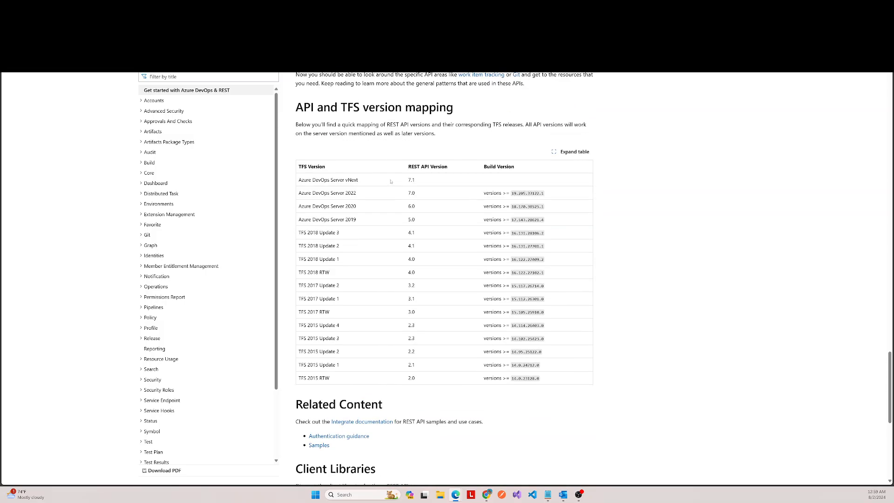
# Step: Examine the API and TFS version mapping table, the related content and the client libraries at the end of the REST API reference
pyautogui.scroll(-4, 392, 182)
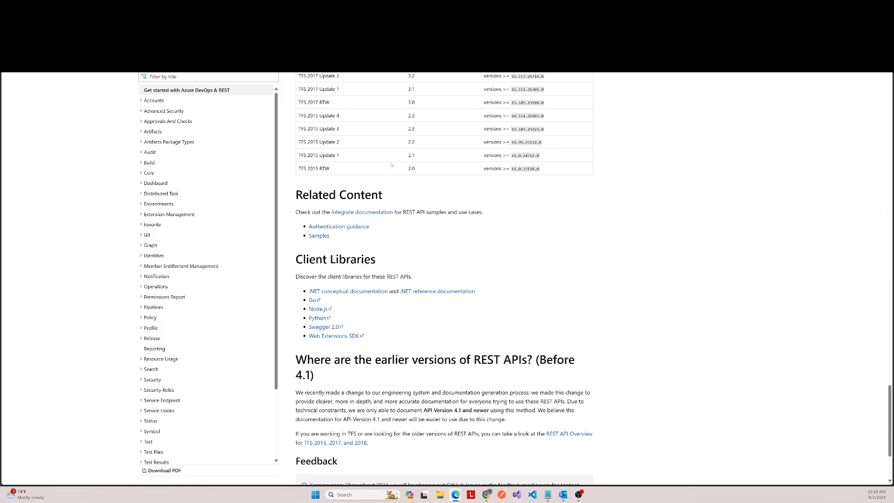
pyautogui.scroll(-3, 391, 163)
pyautogui.scroll(7, 391, 164)
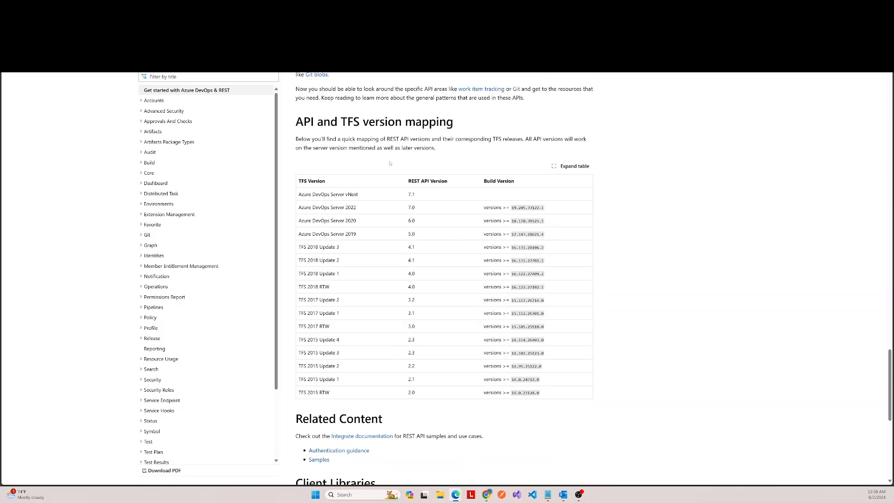
pyautogui.scroll(3, 384, 178)
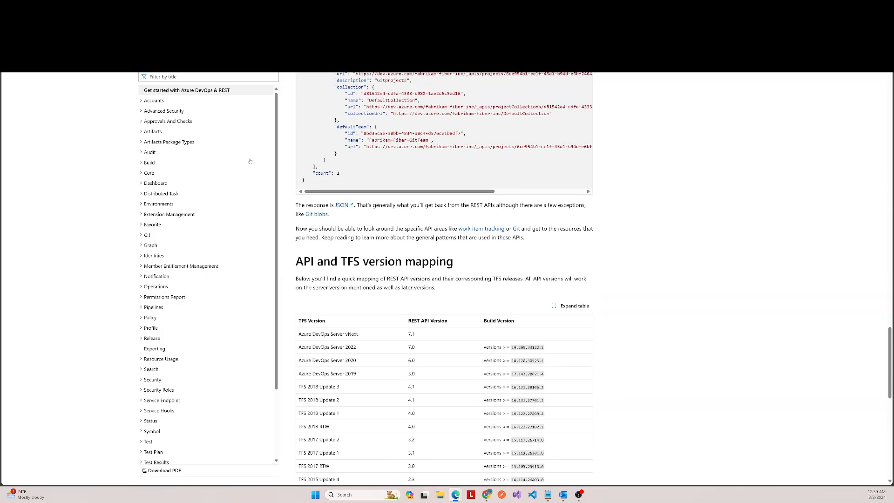
pyautogui.scroll(-3, 385, 177)
pyautogui.scroll(4, 383, 175)
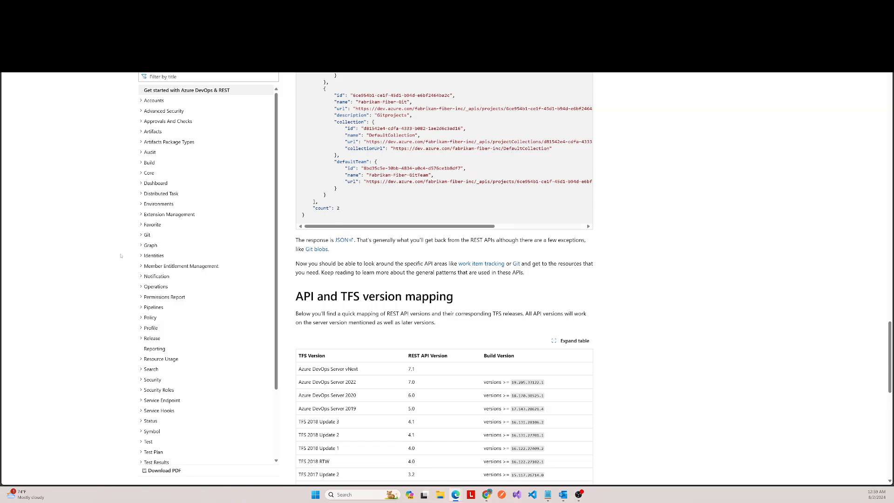
# Step: Open the Graph overview in the REST API reference and examine its sections on descriptors and storage keys
pyautogui.click(155, 246)
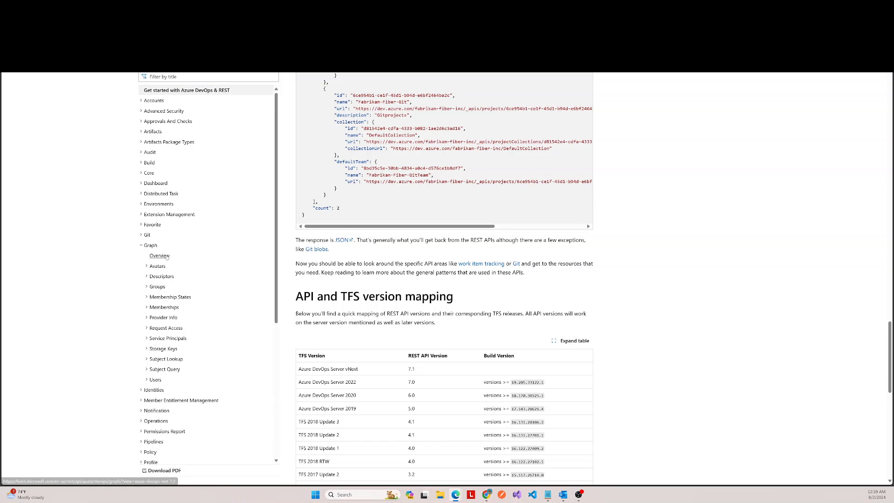
pyautogui.click(160, 256)
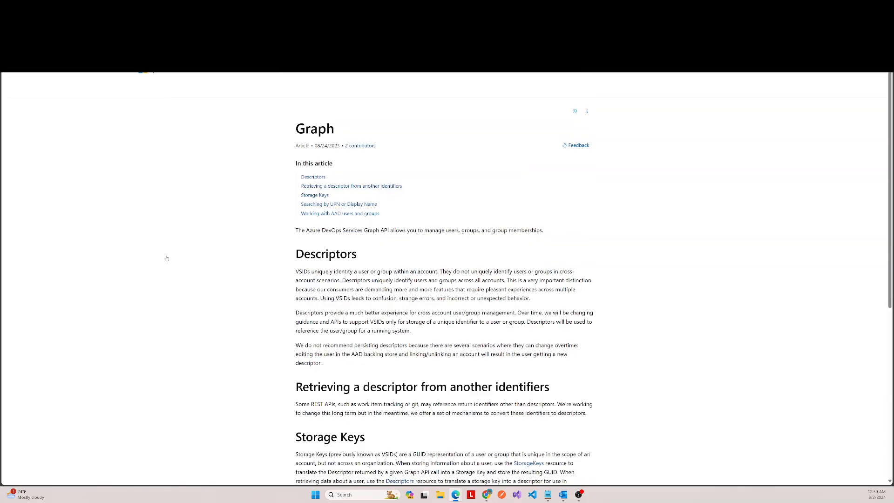
pyautogui.scroll(-7, 399, 227)
pyautogui.scroll(6, 87, 137)
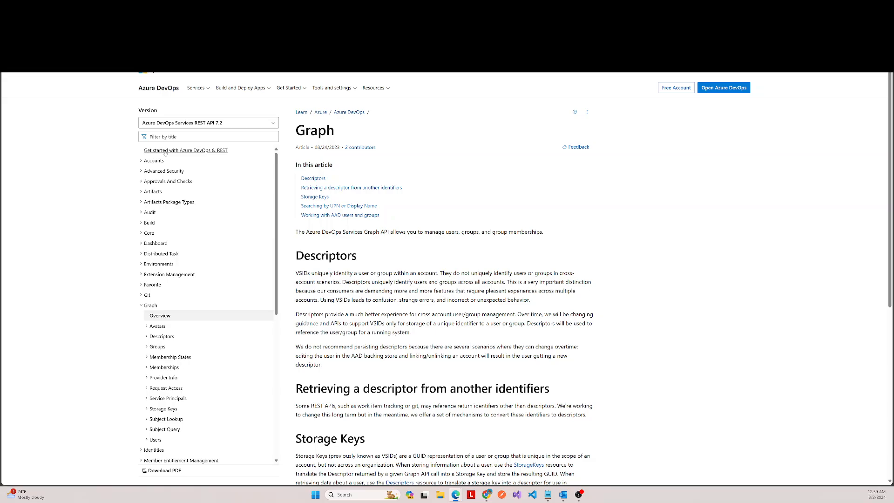
# Step: Return to the Get started with Azure DevOps & REST page and examine its request components and the list of selectable API versions
pyautogui.click(165, 151)
pyautogui.scroll(-5, 409, 241)
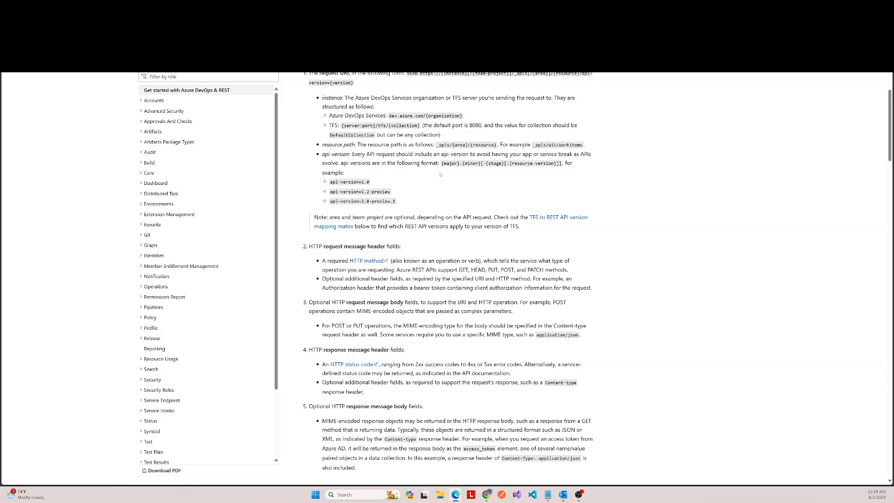
pyautogui.scroll(-5, 440, 174)
pyautogui.scroll(10, 424, 140)
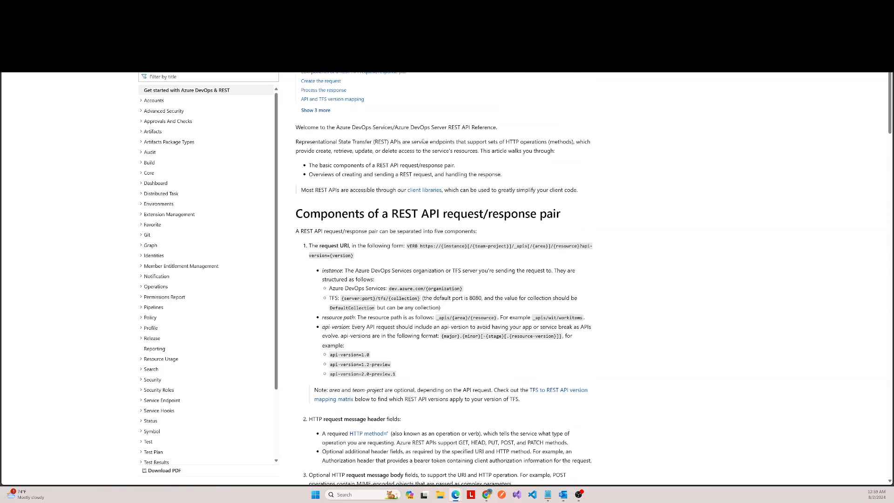
pyautogui.click(273, 123)
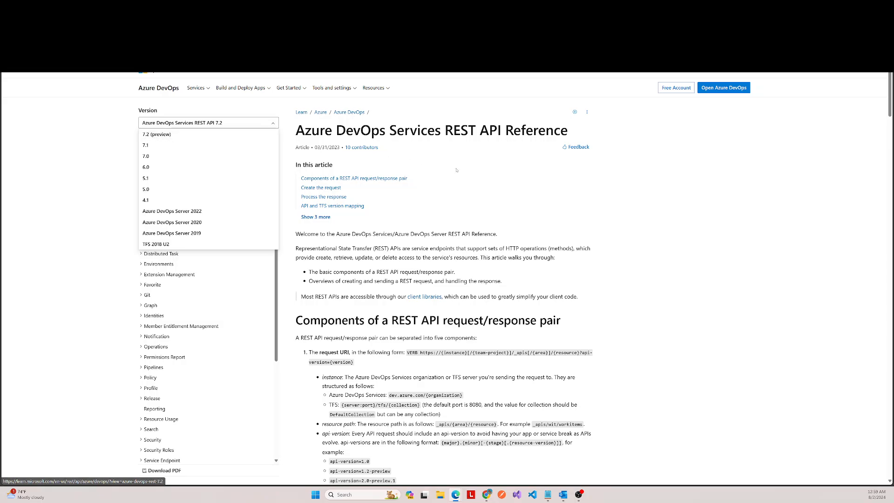
pyautogui.click(599, 208)
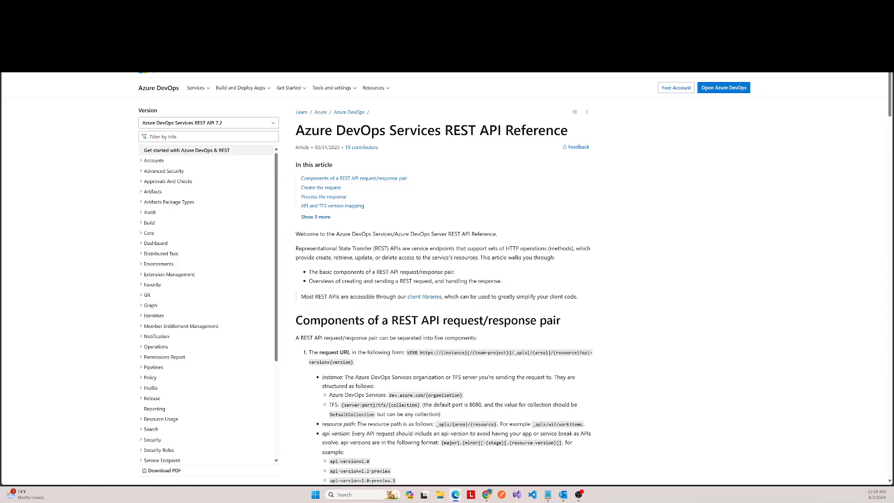
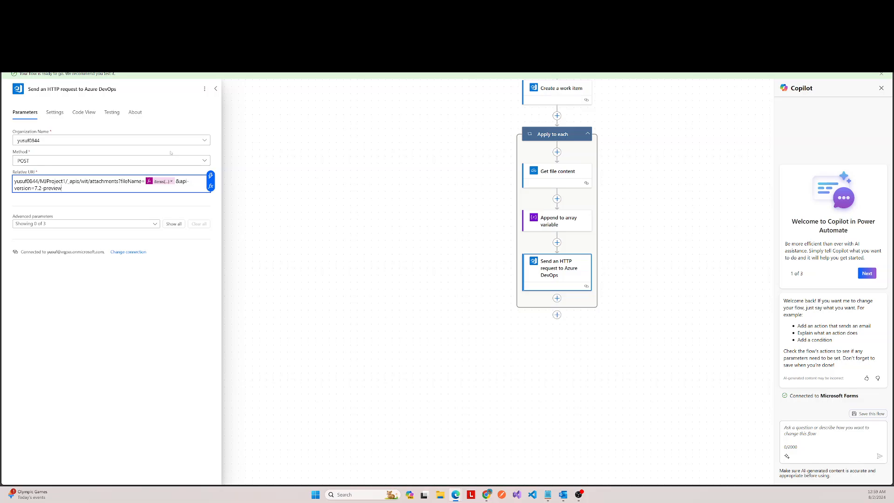
# Step: Show all advanced parameters of the Azure DevOps HTTP request and add a Content-Type header with the value application/octet-stream
pyautogui.click(175, 224)
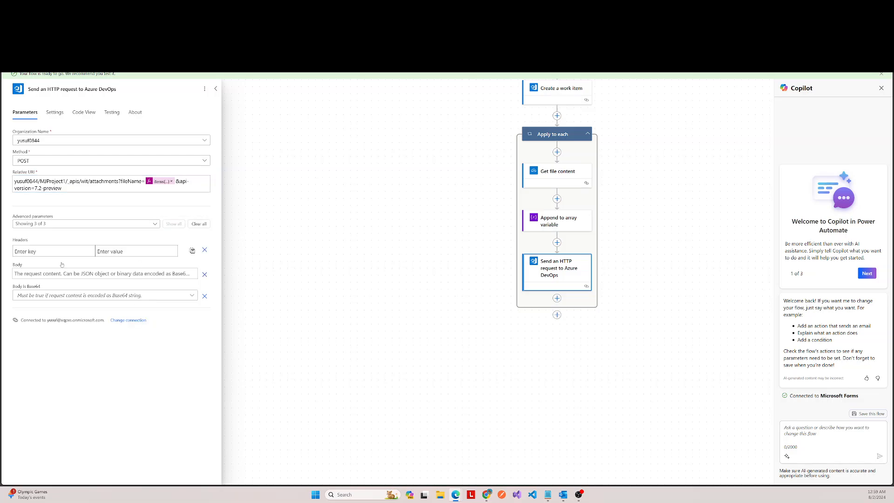
pyautogui.click(43, 250)
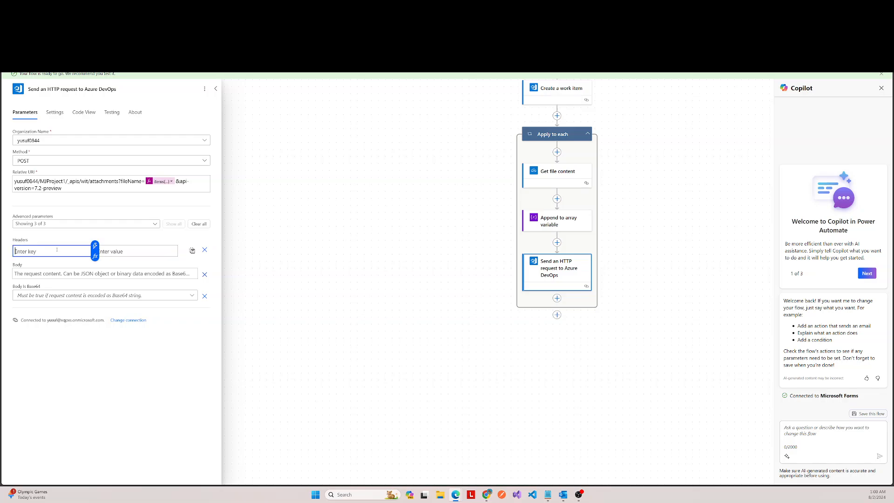
pyautogui.write('Content ')
pyautogui.write('Type')
pyautogui.press('Tab')
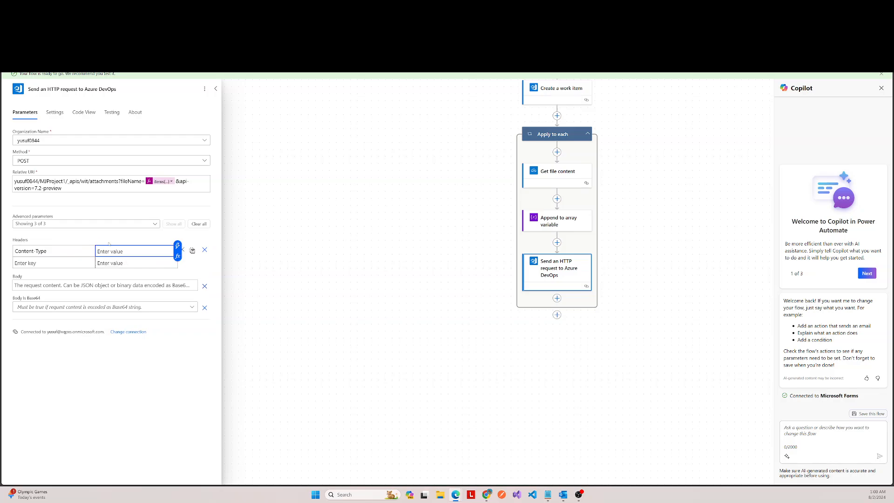
pyautogui.write('application/')
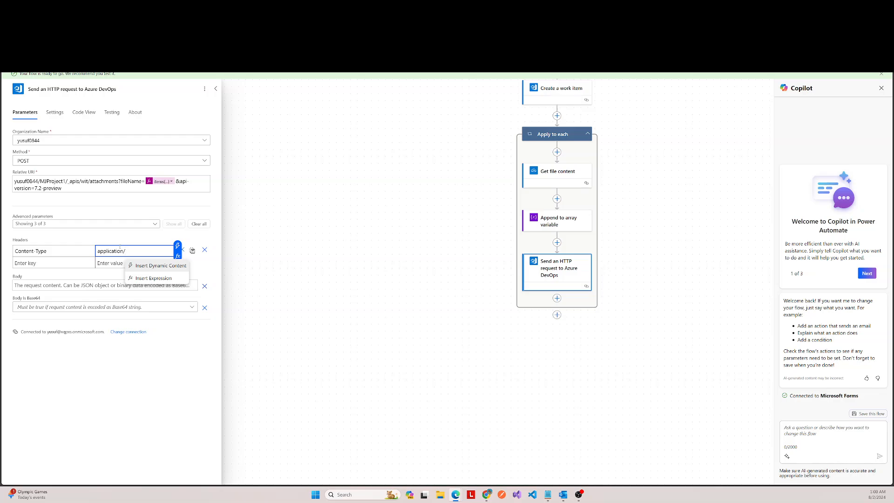
pyautogui.write('octet')
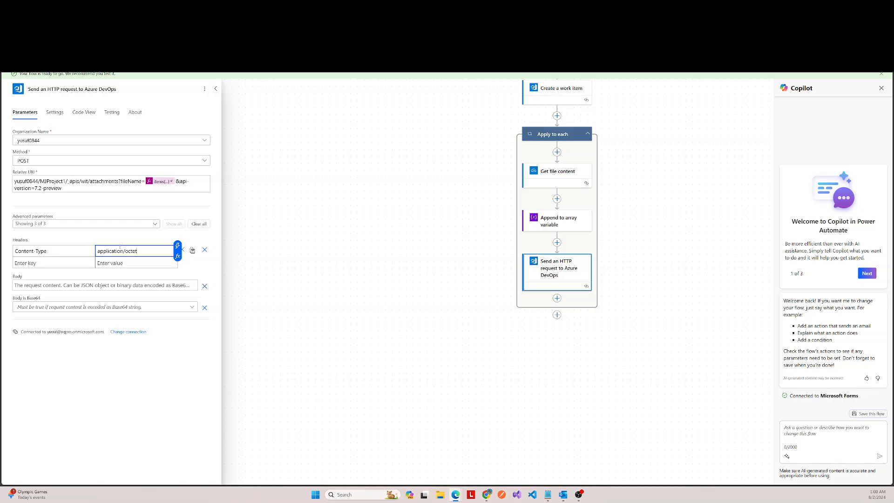
pyautogui.write('-stream')
# Step: Set the HTTP request's body to a base64() expression wrapping the File content output of Get file content
pyautogui.click(47, 283)
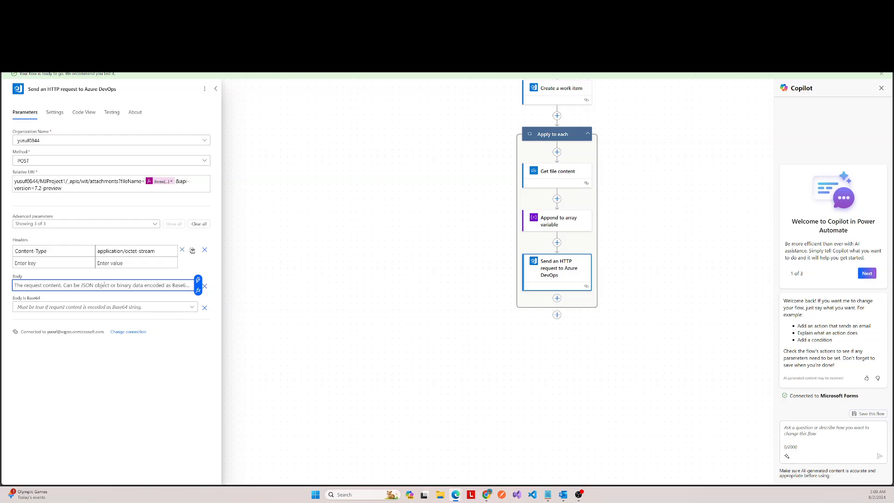
pyautogui.click(198, 291)
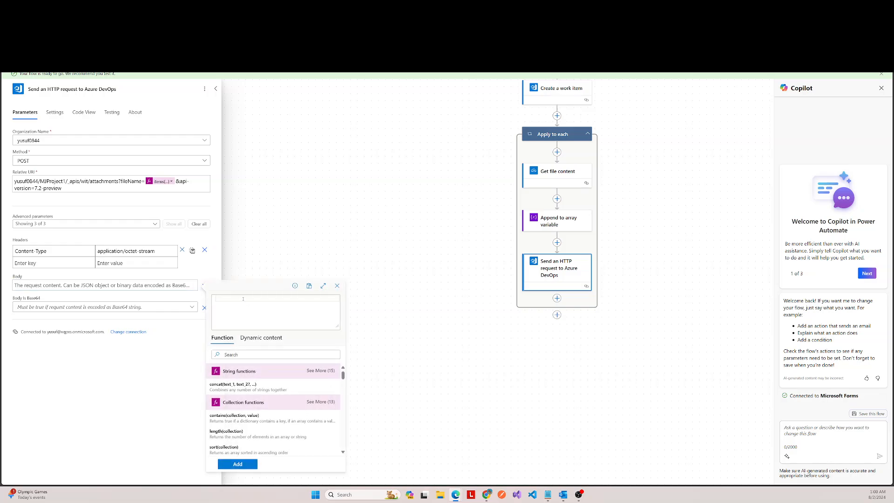
pyautogui.write('ba')
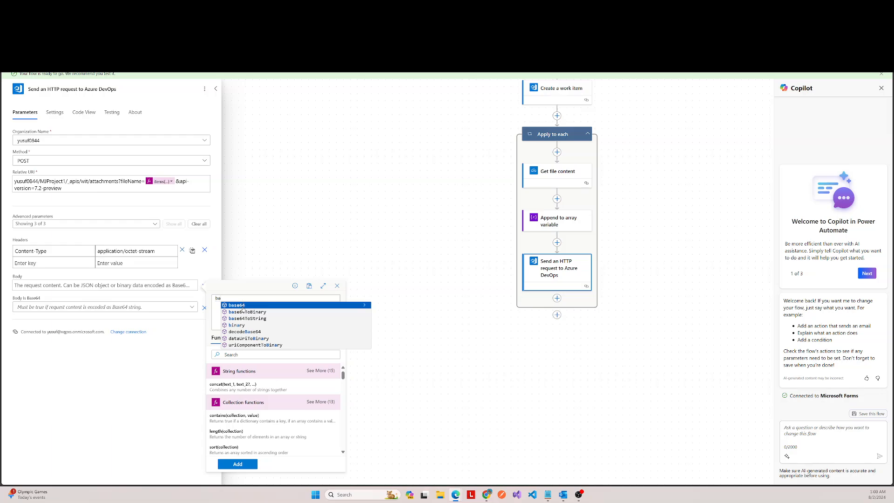
pyautogui.click(244, 304)
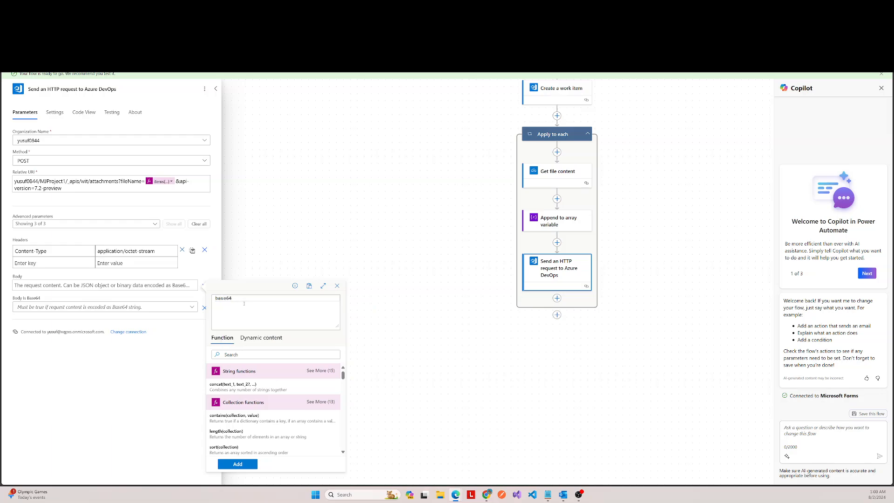
pyautogui.write('(')
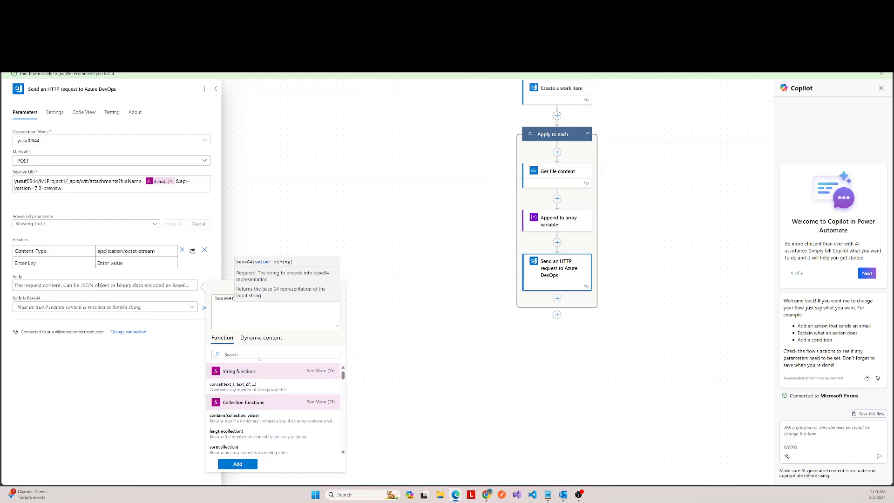
pyautogui.click(263, 339)
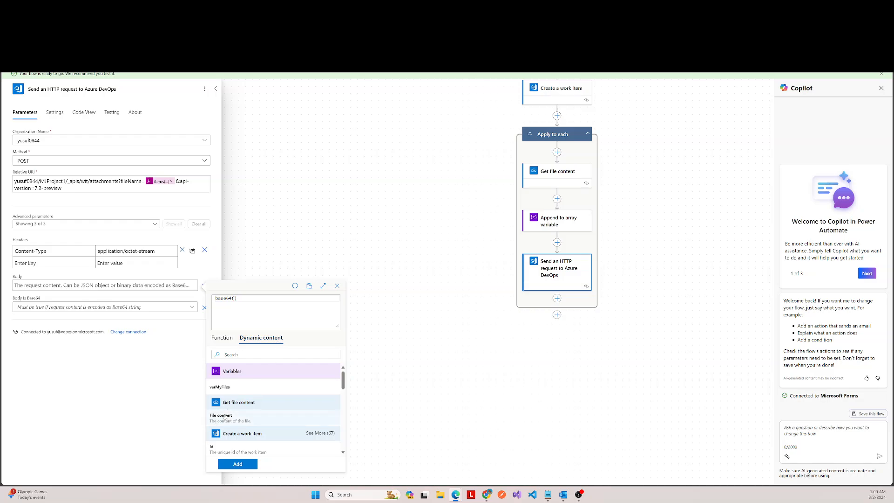
pyautogui.click(224, 416)
pyautogui.click(235, 464)
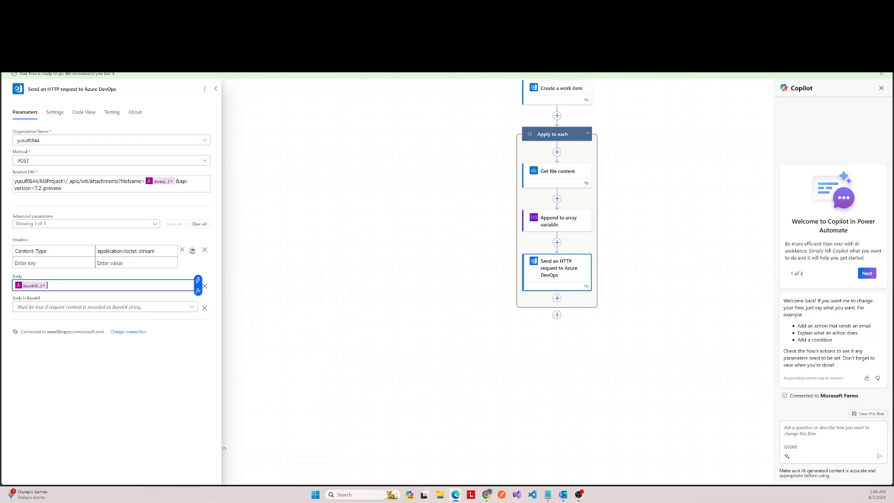
# Step: Set the HTTP request's Body is Base64 option to Yes and collapse the action's settings
pyautogui.click(52, 308)
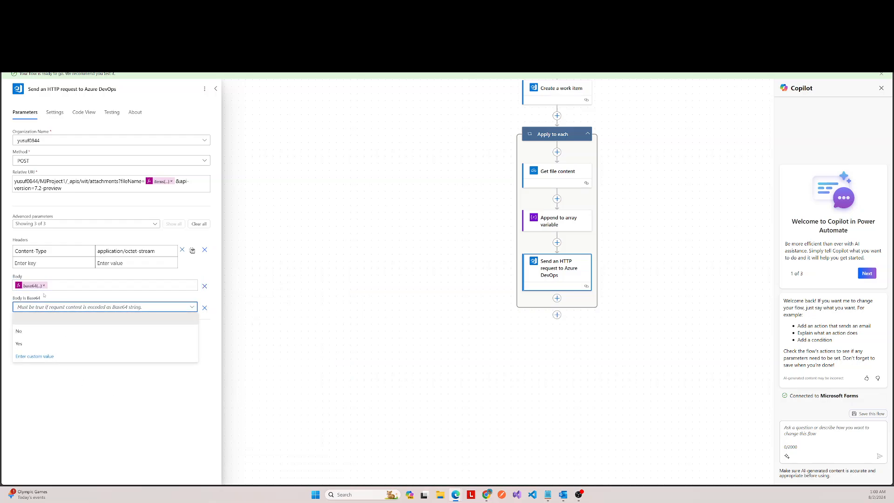
pyautogui.click(34, 348)
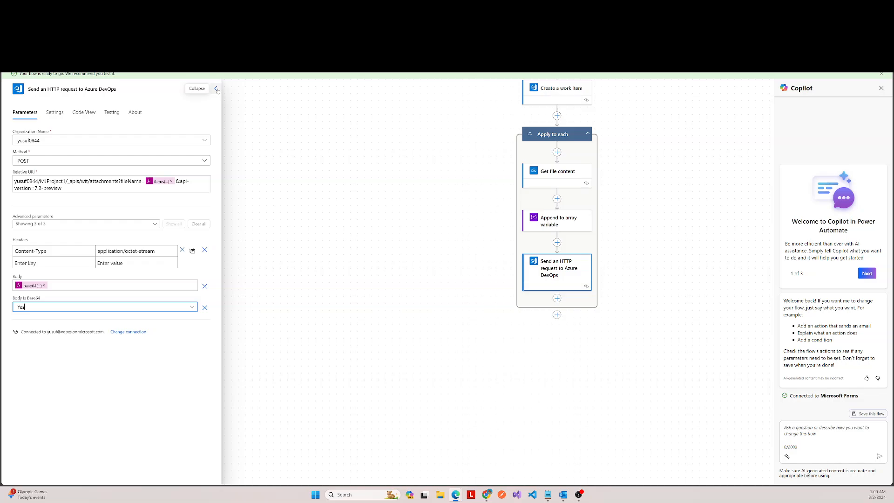
pyautogui.click(216, 88)
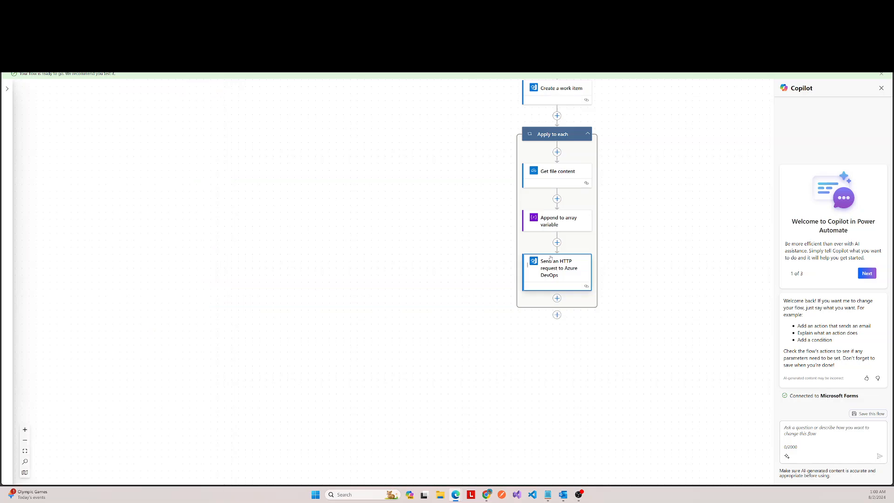
pyautogui.click(552, 279)
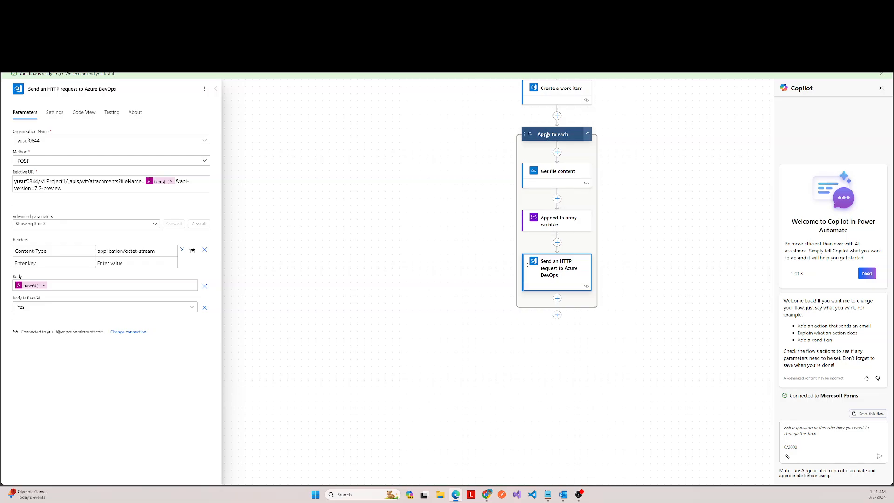
pyautogui.click(217, 89)
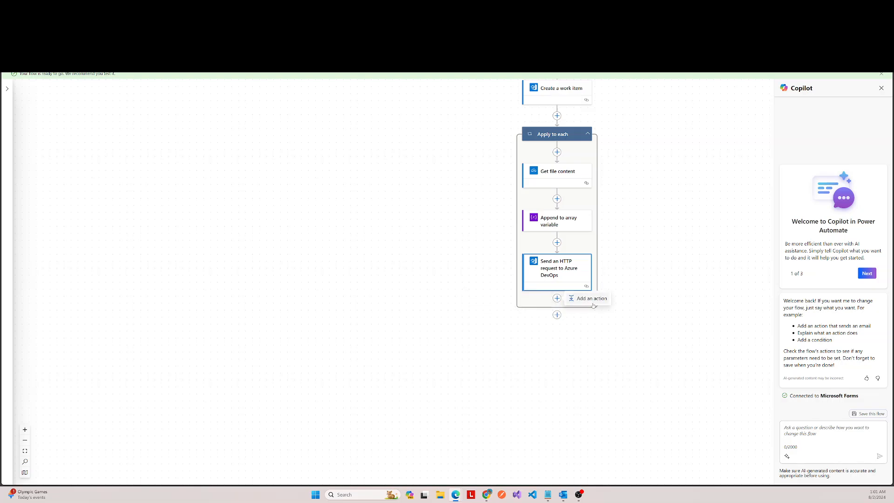
# Step: Add a Data Operation Compose action after the HTTP request inside the Apply to each loop
pyautogui.click(593, 304)
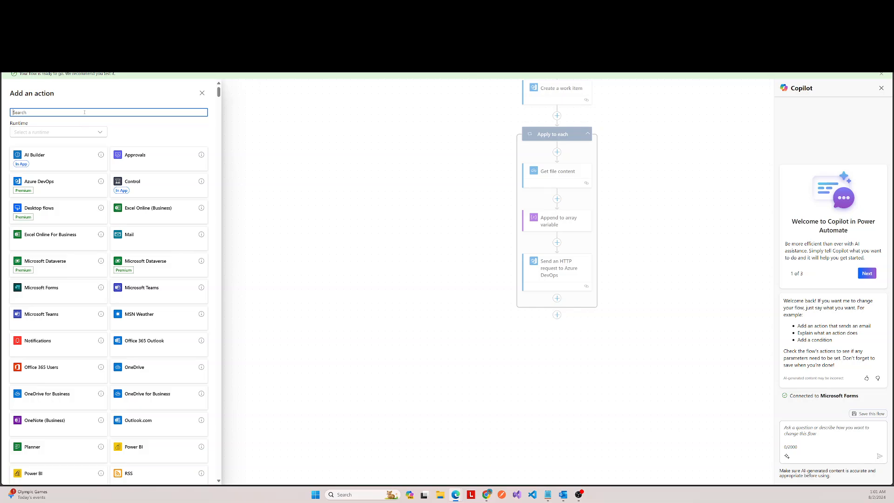
pyautogui.write('comp')
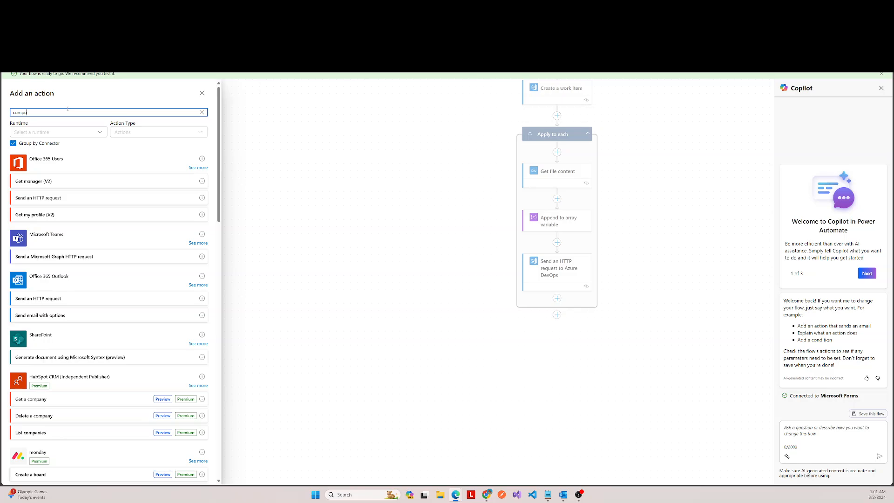
pyautogui.write('os')
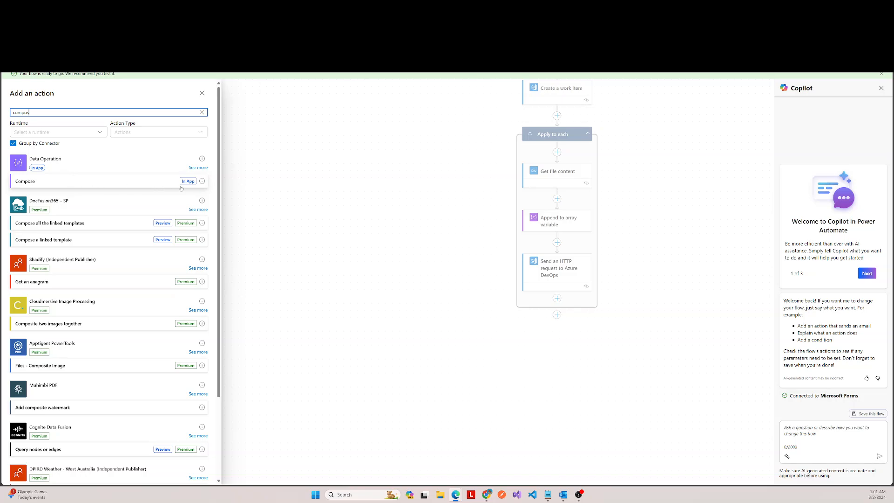
pyautogui.click(191, 181)
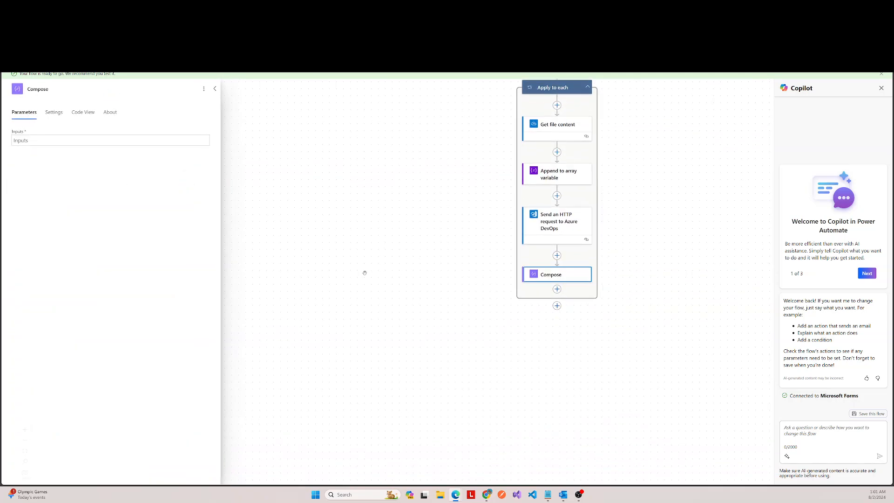
# Step: Set the Compose action's inputs to the Body output of Send an HTTP request to Azure DevOps
pyautogui.click(90, 142)
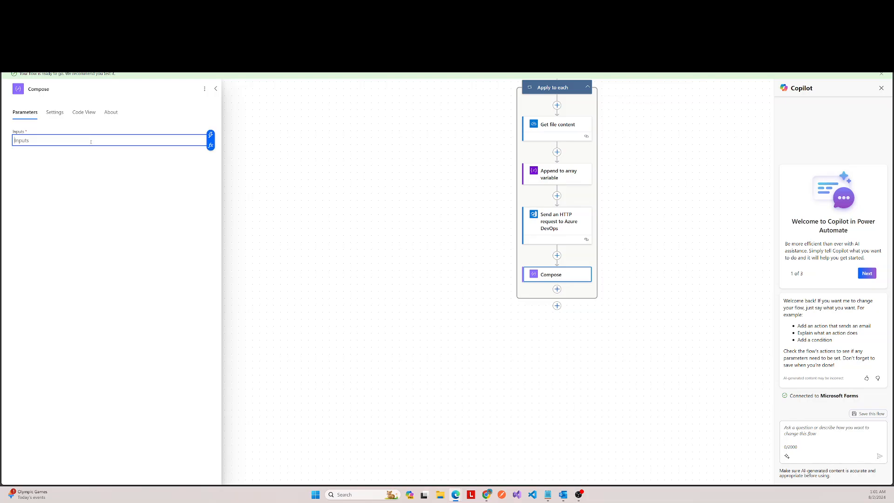
pyautogui.click(211, 144)
pyautogui.click(272, 193)
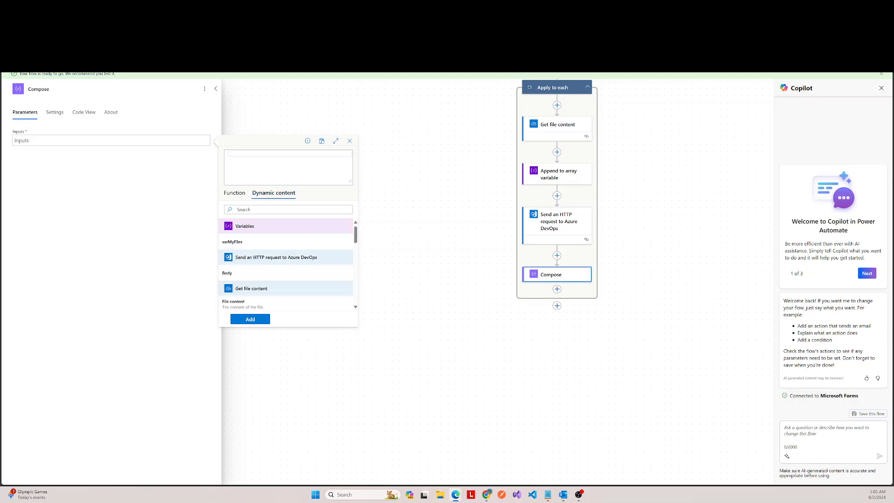
pyautogui.click(226, 274)
pyautogui.click(254, 320)
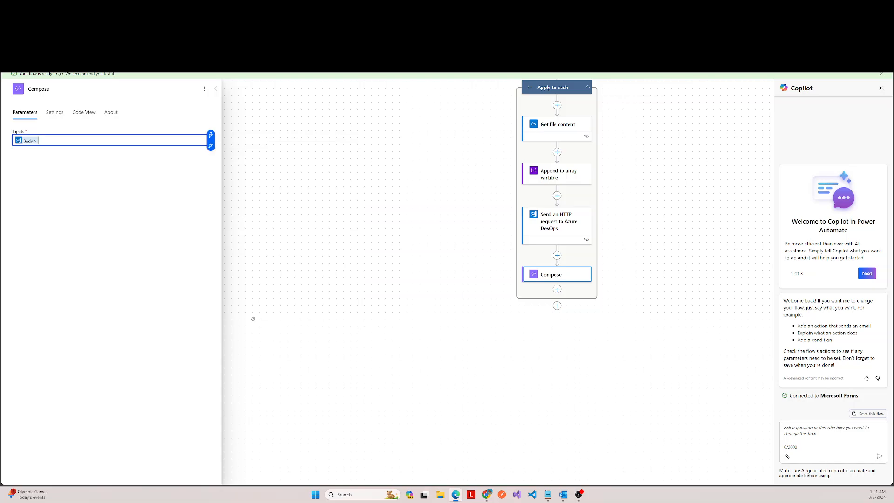
pyautogui.click(215, 89)
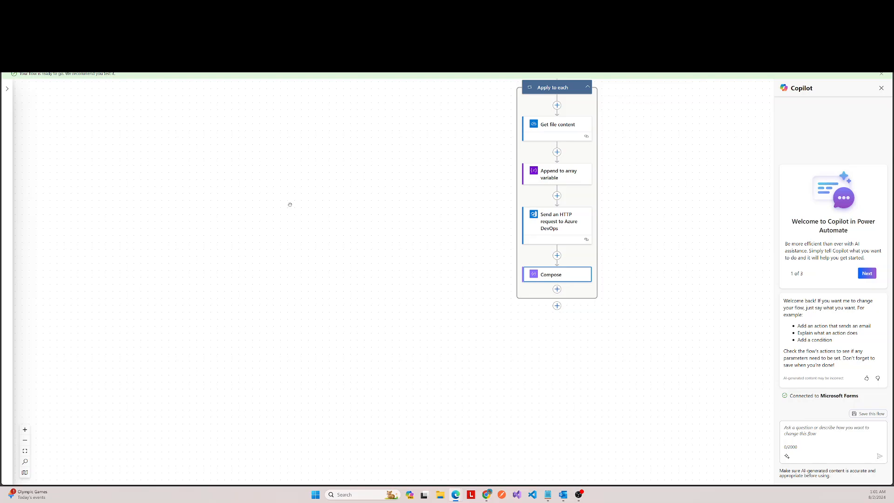
pyautogui.click(557, 289)
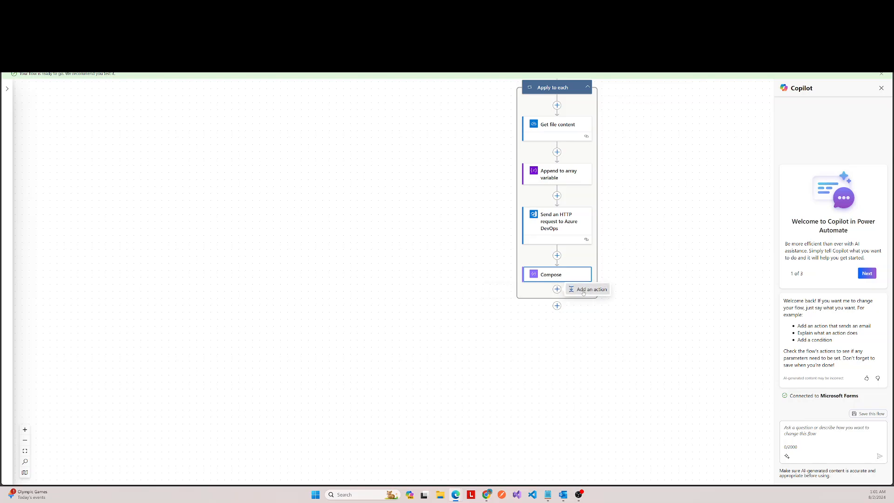
pyautogui.click(579, 290)
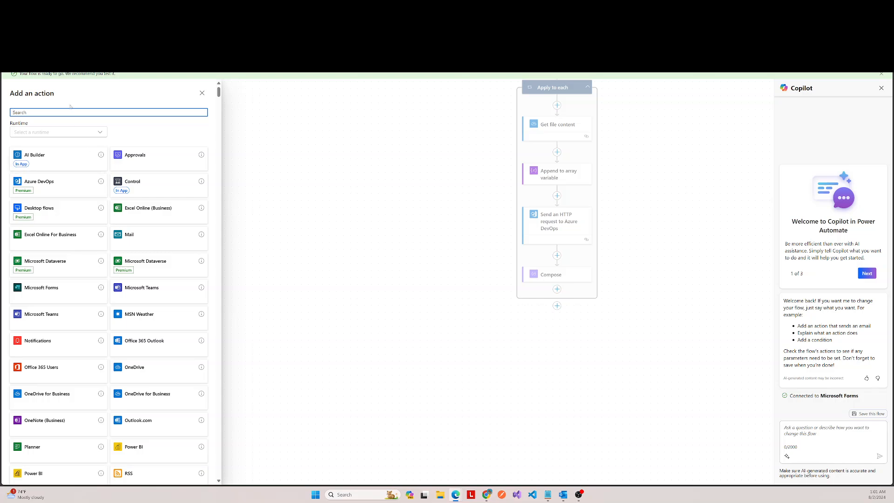
pyautogui.click(202, 94)
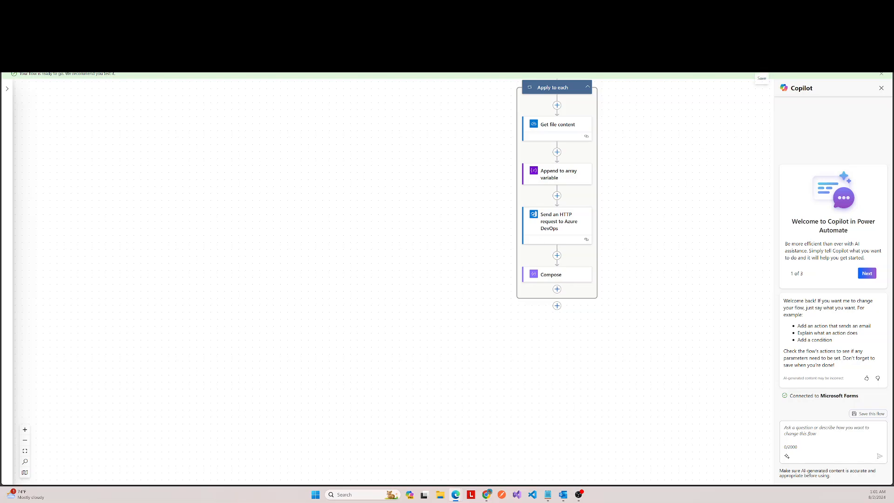
# Step: Save the flow with the configured HTTP request and Compose actions
pyautogui.click(761, 63)
pyautogui.scroll(1, 648, 211)
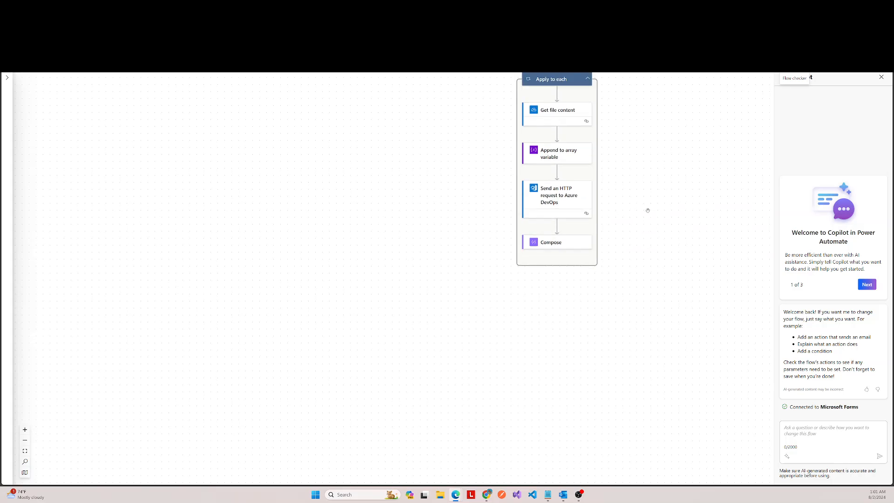
pyautogui.scroll(2, 647, 210)
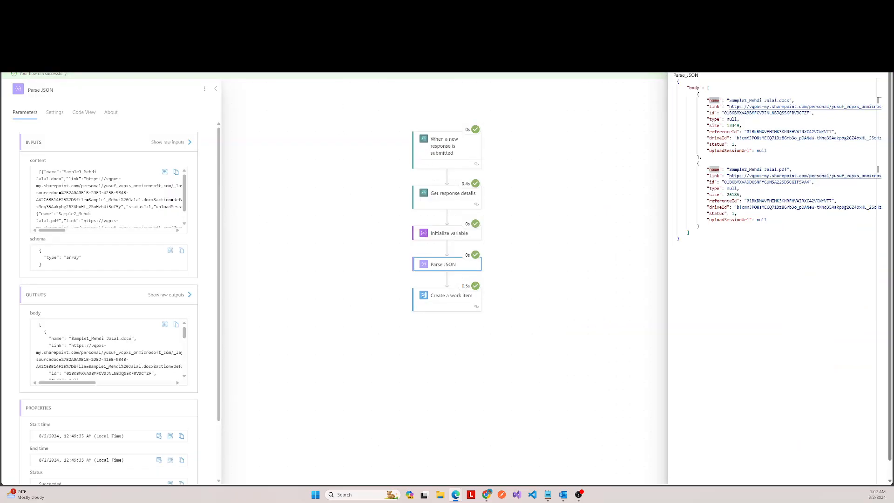
# Step: On the earlier test run's page, close the Parse JSON raw outputs and collapse its details
pyautogui.click(561, 110)
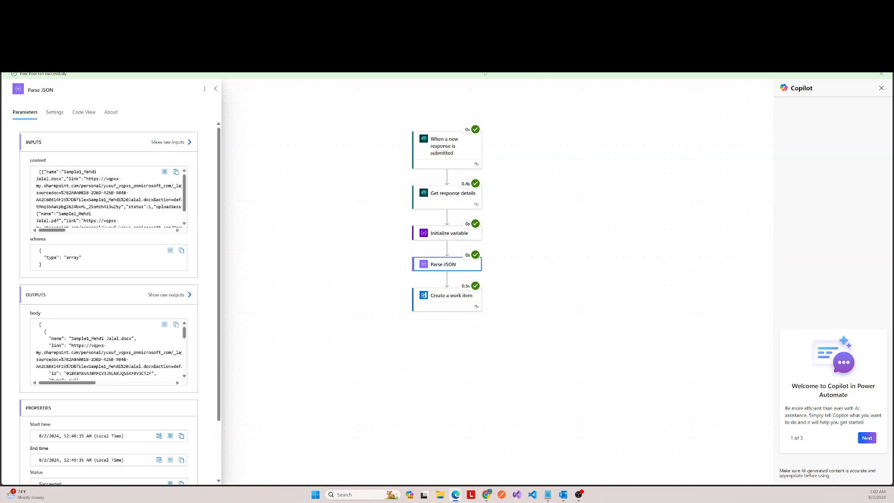
pyautogui.click(218, 88)
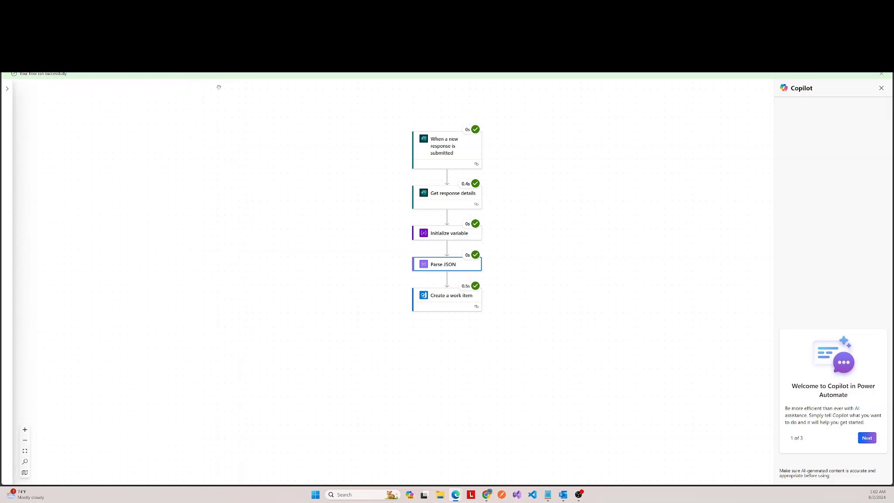
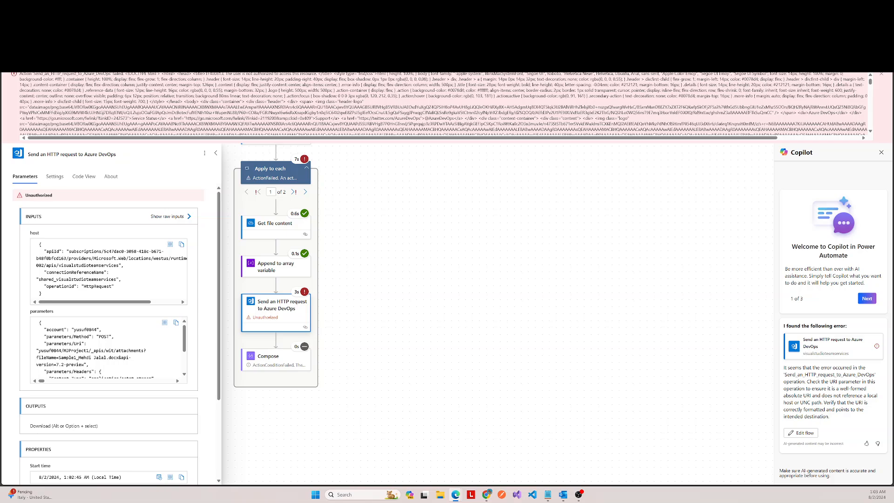
# Step: Remove the organization name and leading slash from the HTTP request's Relative URI so it starts with MJProject1/, and save the flow
pyautogui.hotkey('ctrl', 'Tab')
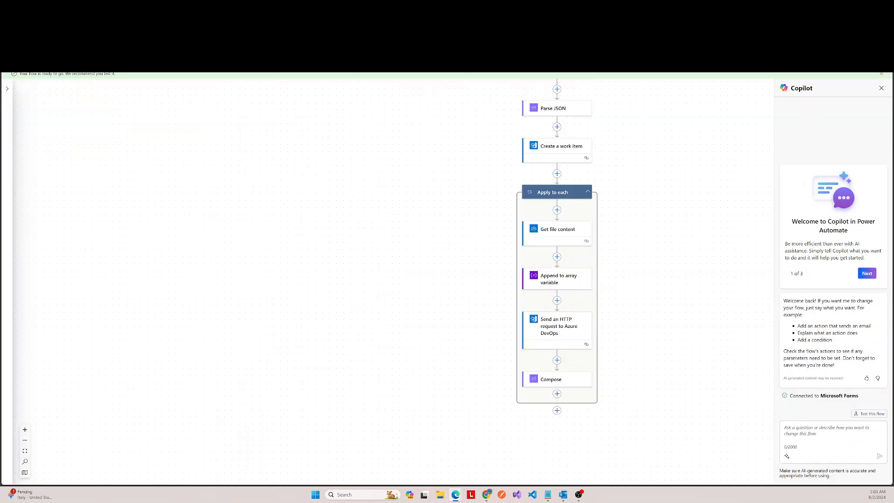
pyautogui.click(553, 326)
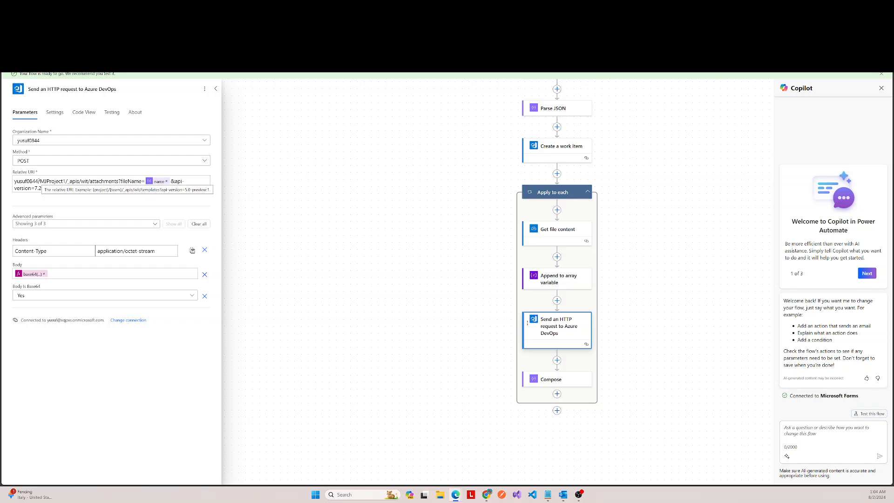
pyautogui.moveTo(39, 181); pyautogui.dragTo(1, 178)
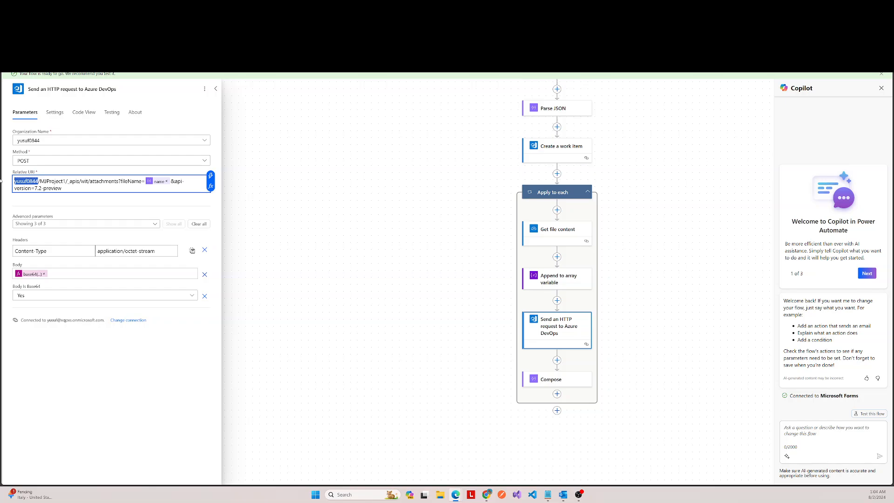
pyautogui.press('BackSpace')
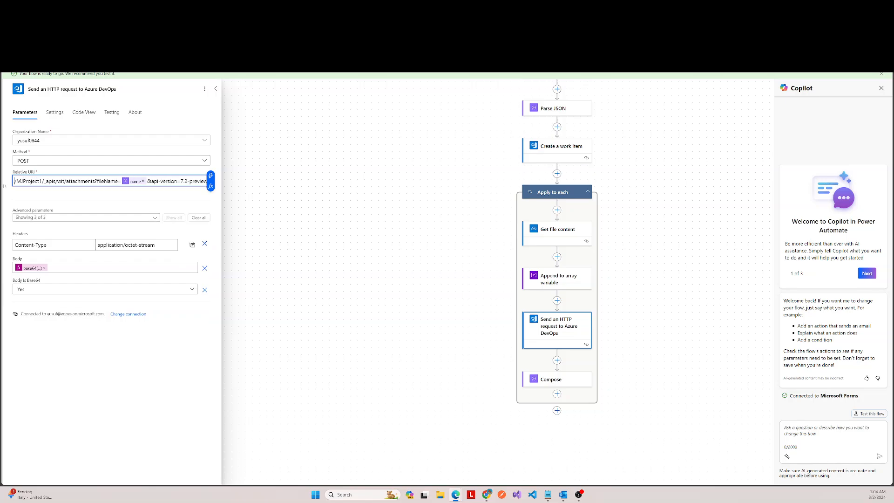
pyautogui.click(16, 181)
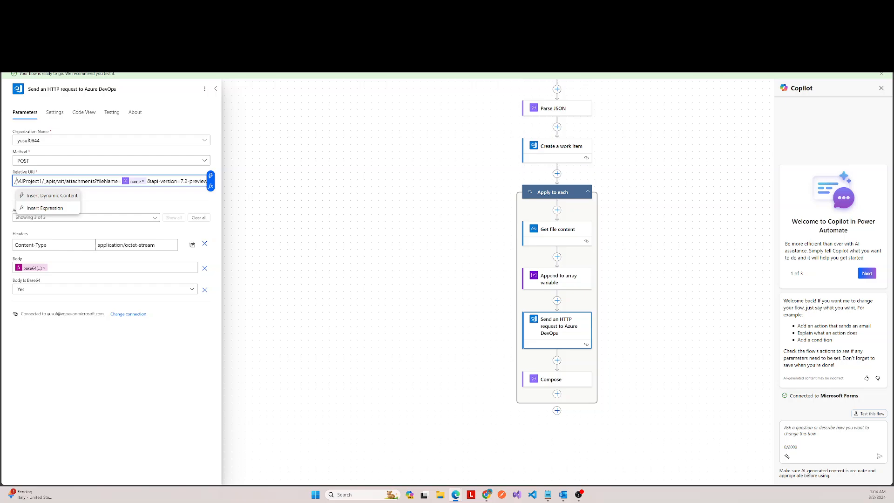
pyautogui.click(42, 208)
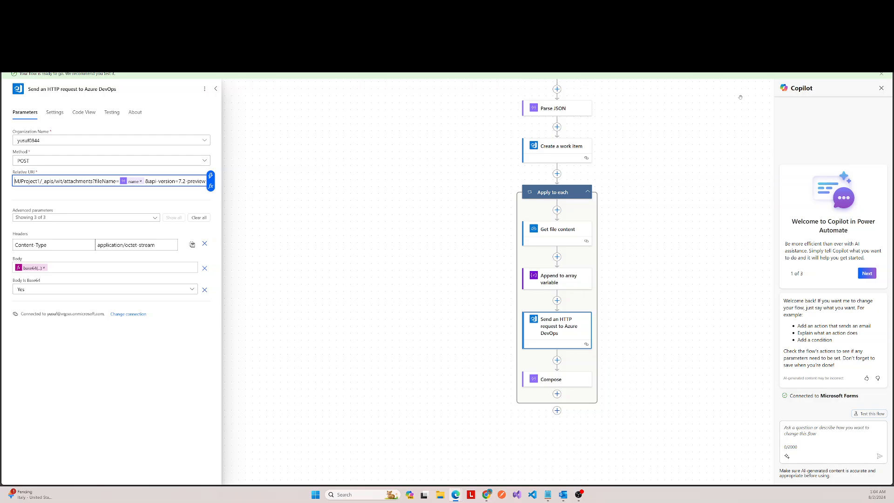
pyautogui.click(761, 64)
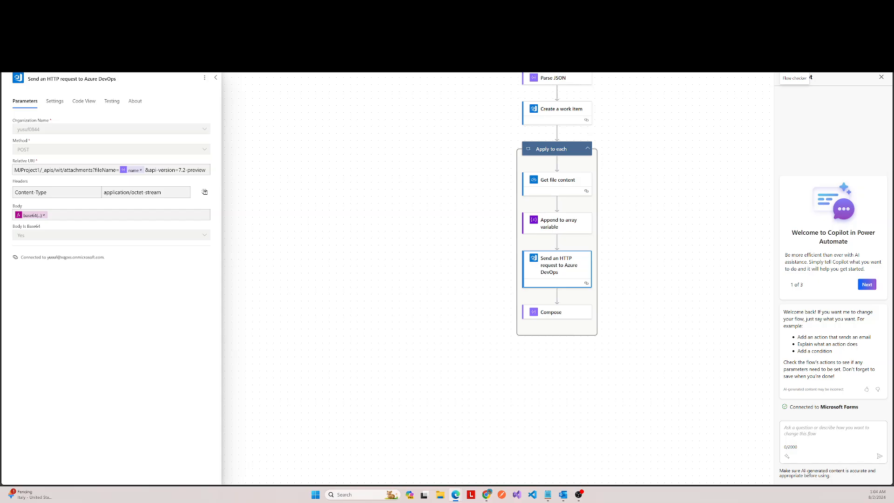
# Step: Reload the failed test run's page without its error banner and open the details of Send an HTTP request to Azure DevOps
pyautogui.hotkey('ctrl', 'Tab')
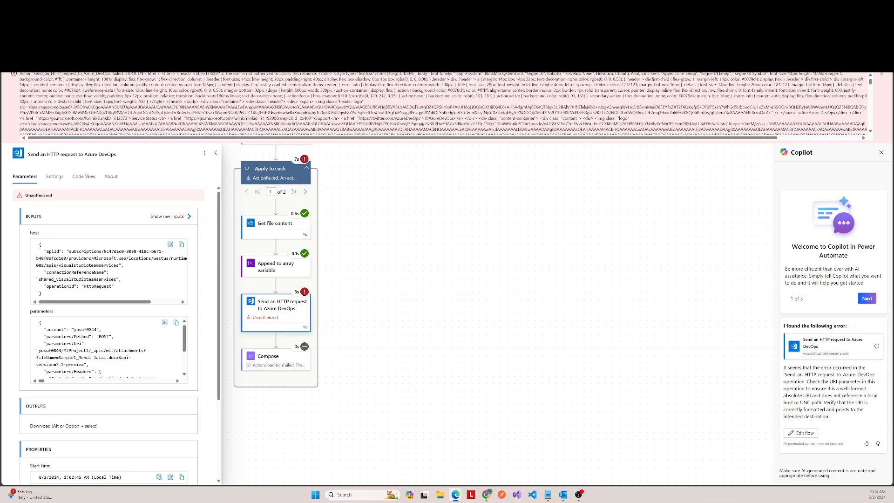
pyautogui.hotkey('ctrl', 'Tab')
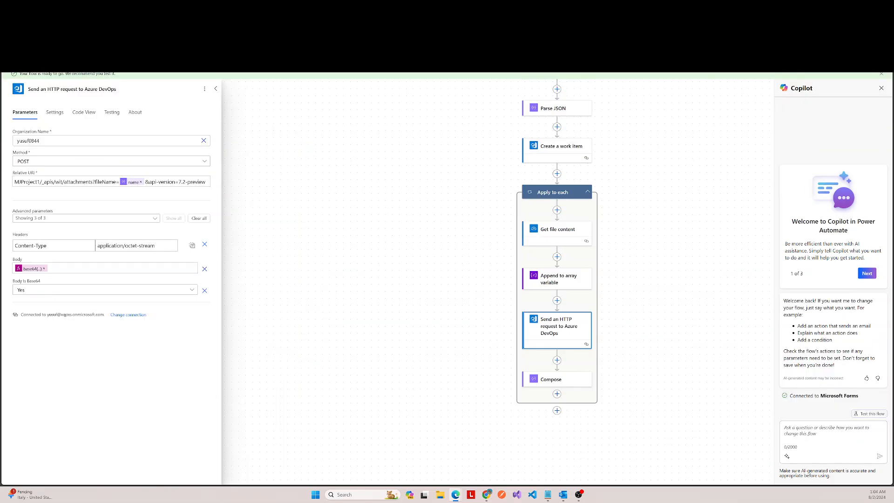
pyautogui.hotkey('ctrl', 'shift', 'Tab')
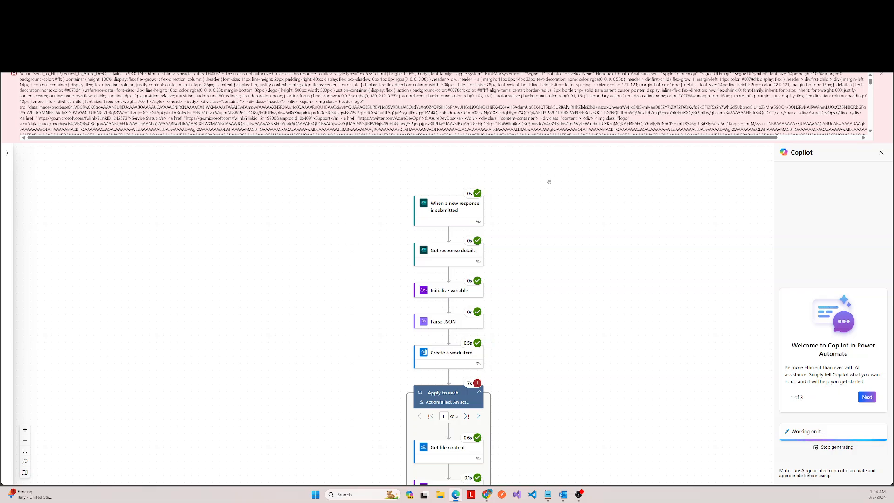
pyautogui.scroll(-3, 549, 181)
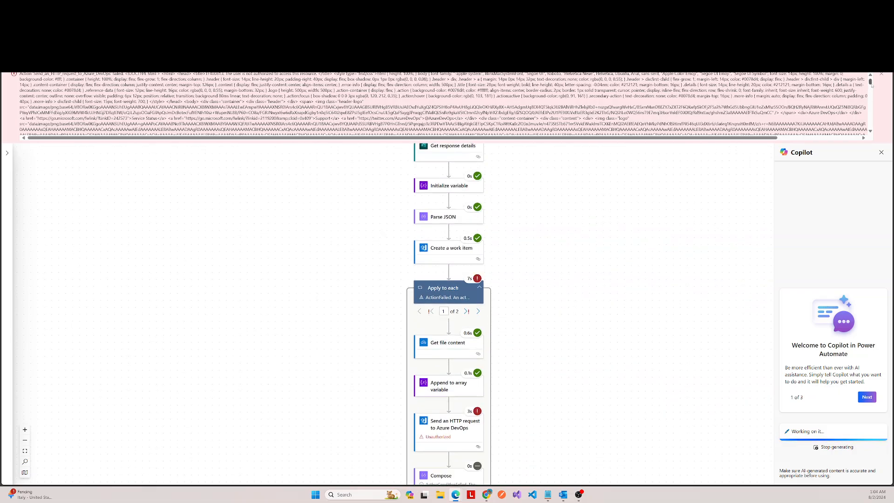
pyautogui.click(882, 74)
pyautogui.scroll(-2, 639, 191)
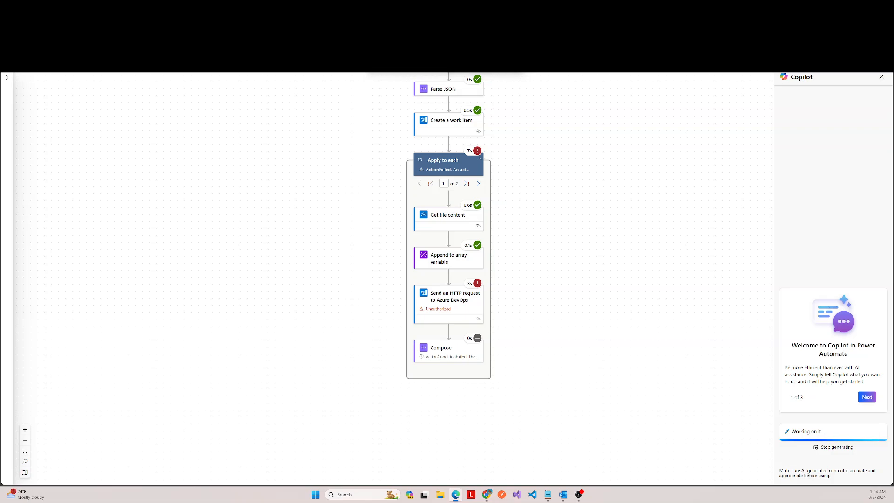
pyautogui.press('F5')
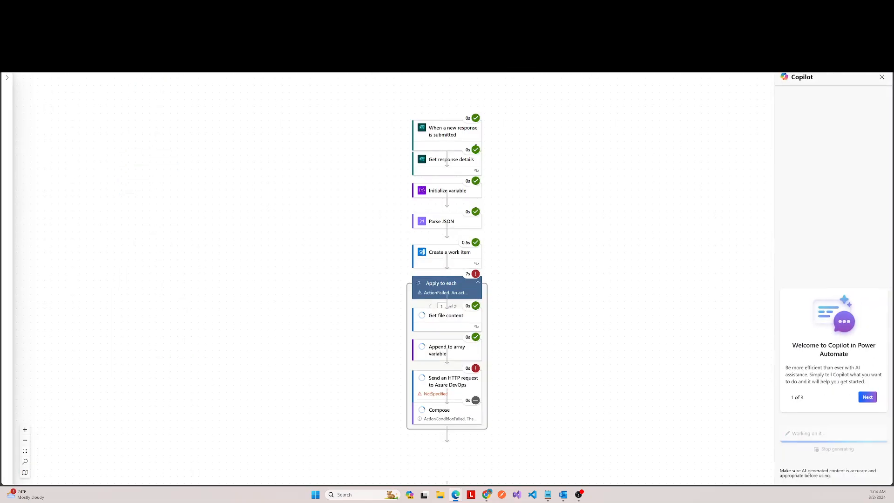
pyautogui.scroll(-2, 519, 172)
pyautogui.scroll(-2, 519, 172)
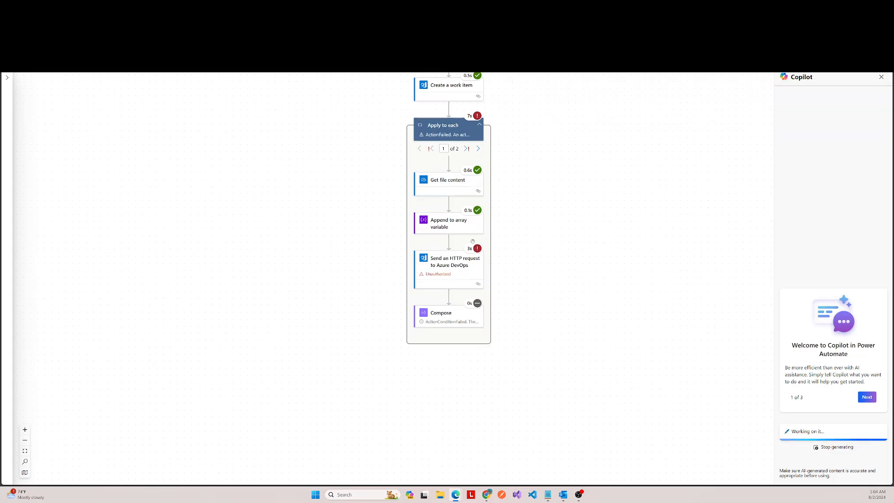
pyautogui.click(450, 264)
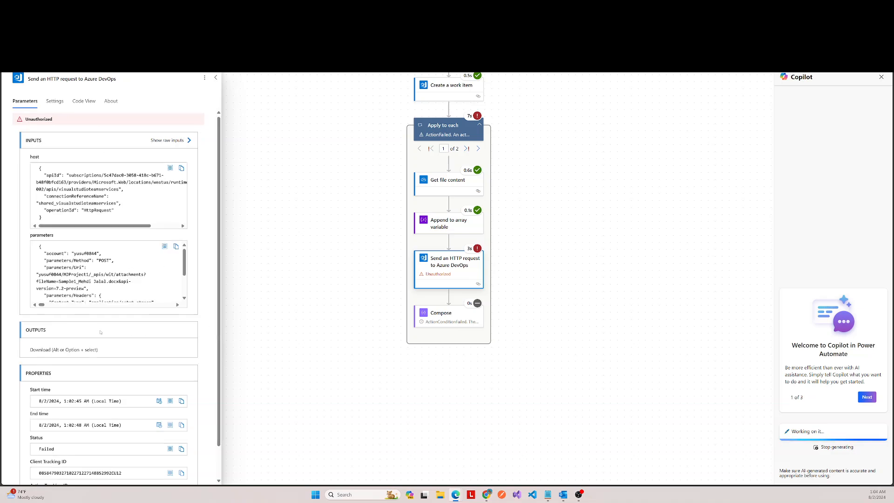
# Step: Open the failed HTTP request's downloadable outputs, examine the error response body, and close them
pyautogui.scroll(-1, 104, 327)
pyautogui.scroll(1, 111, 314)
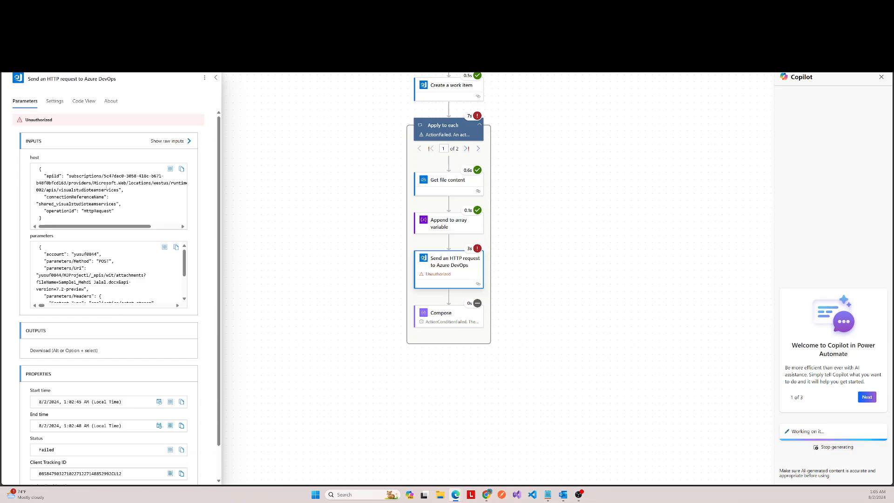
pyautogui.scroll(-1, 117, 280)
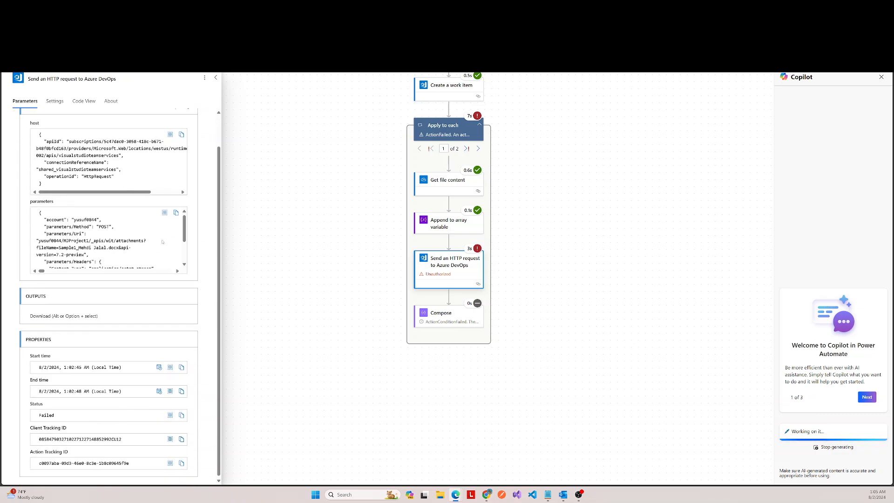
pyautogui.click(85, 318)
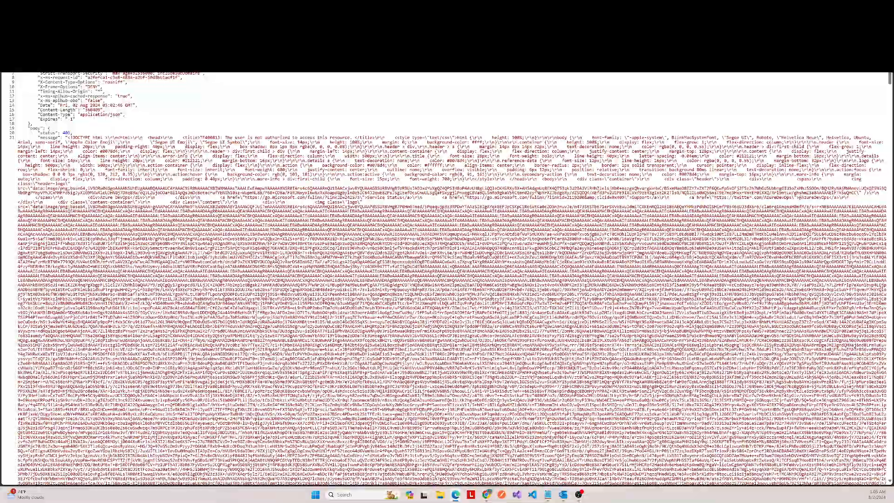
pyautogui.scroll(-1, 447, 278)
pyautogui.scroll(-10, 447, 278)
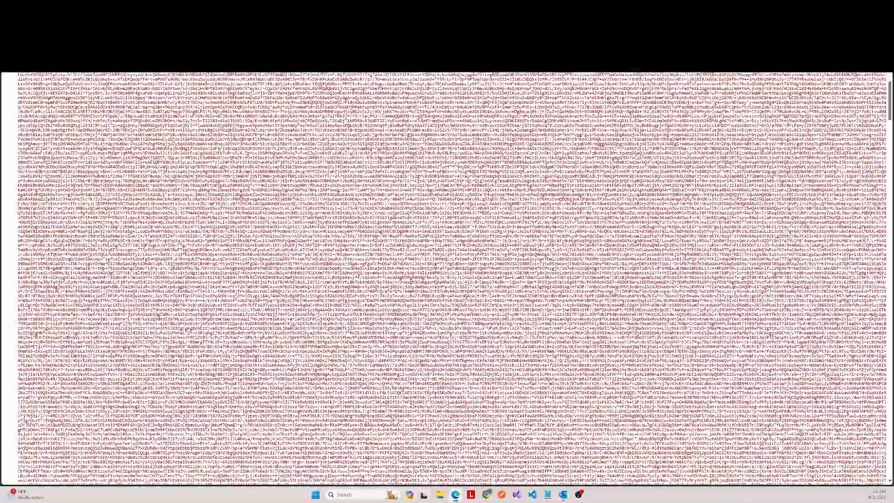
pyautogui.scroll(10, 447, 279)
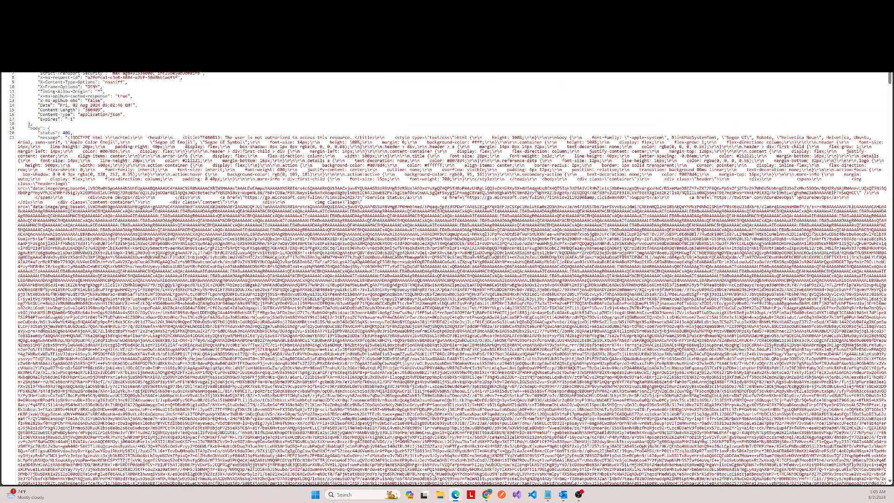
pyautogui.hotkey('ctrl', 'w')
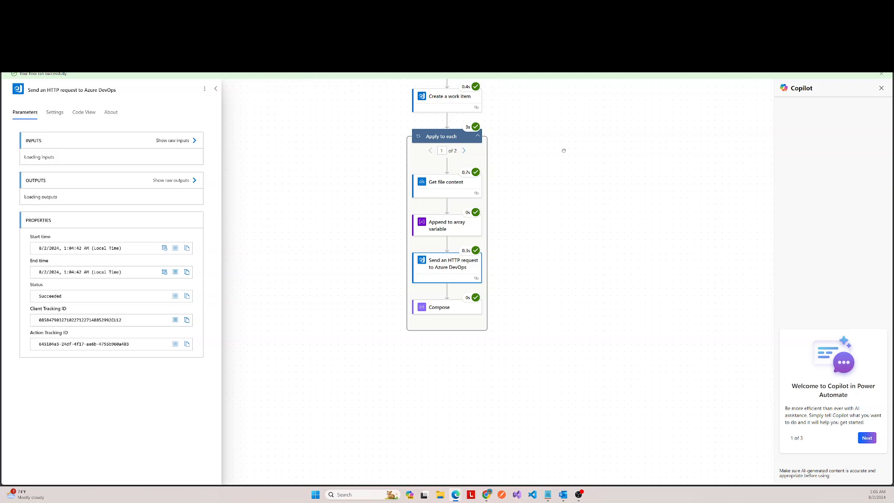
# Step: Collapse the HTTP request's details and check the action statuses throughout the newer test run
pyautogui.click(216, 89)
pyautogui.scroll(4, 270, 179)
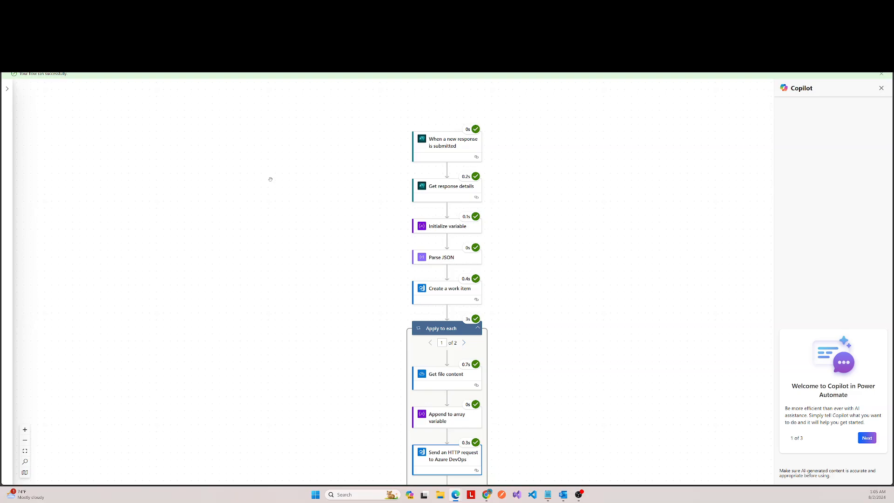
pyautogui.scroll(-2, 271, 179)
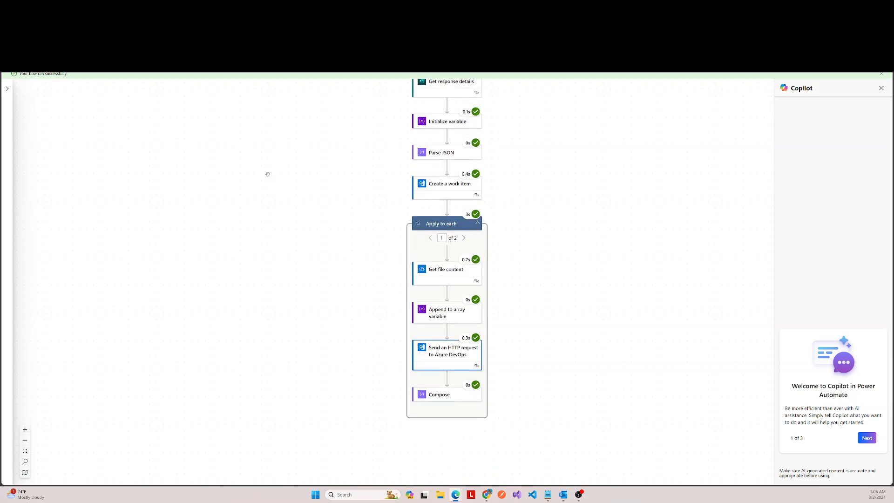
pyautogui.scroll(-1, 267, 174)
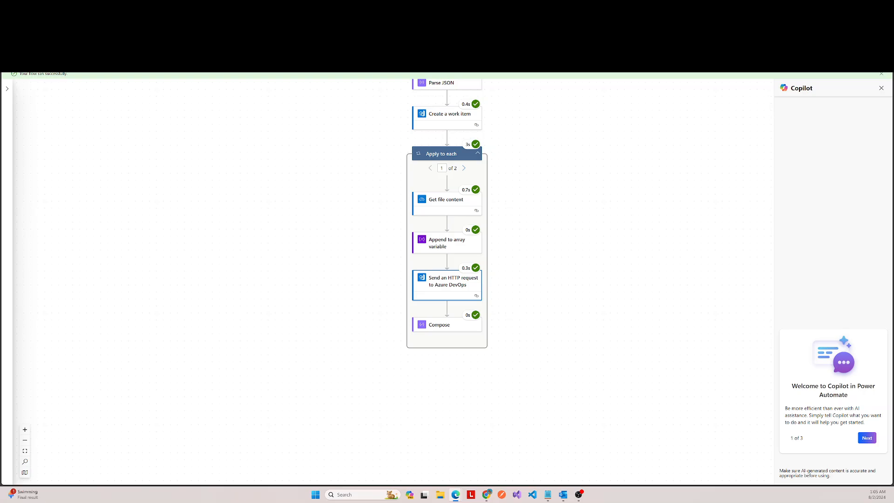
pyautogui.hotkey('ctrl', 'Tab')
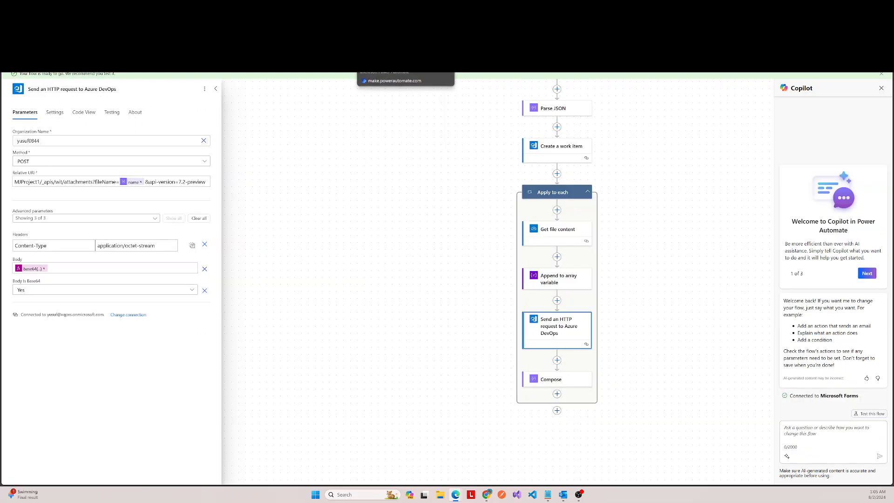
pyautogui.hotkey('ctrl', 'Tab')
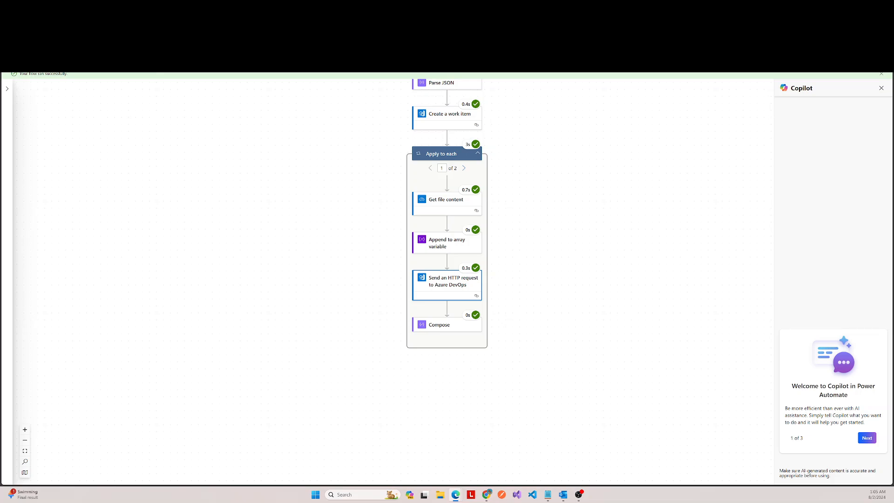
# Step: Open the most recent Aug 2, 01:04 AM run from the flow's run history and check its actions
pyautogui.click(14, 64)
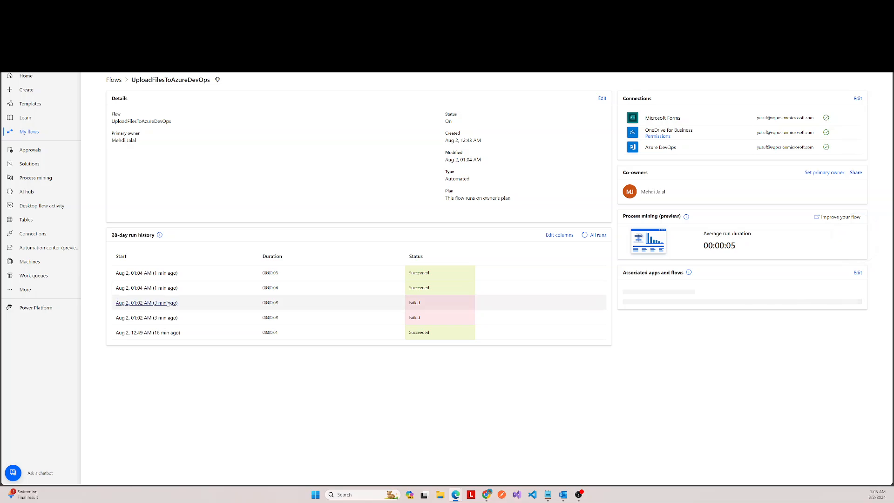
pyautogui.click(158, 274)
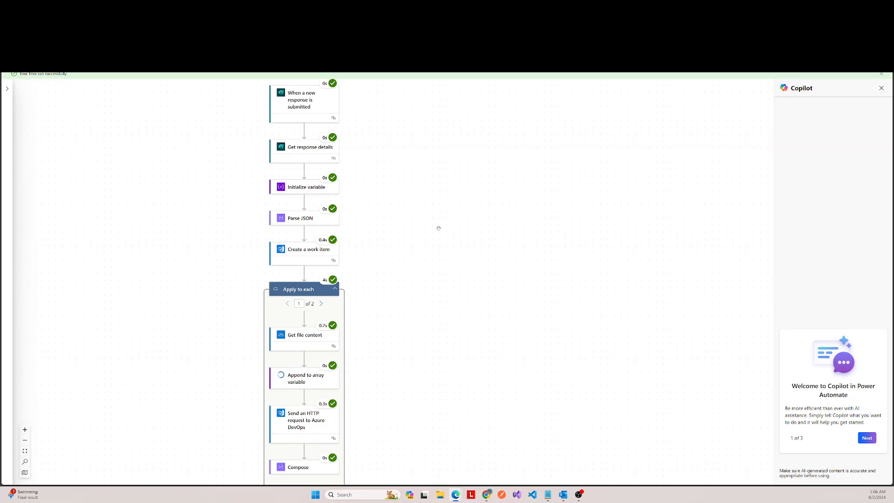
pyautogui.scroll(-3, 559, 209)
pyautogui.scroll(3, 567, 205)
pyautogui.scroll(-3, 562, 195)
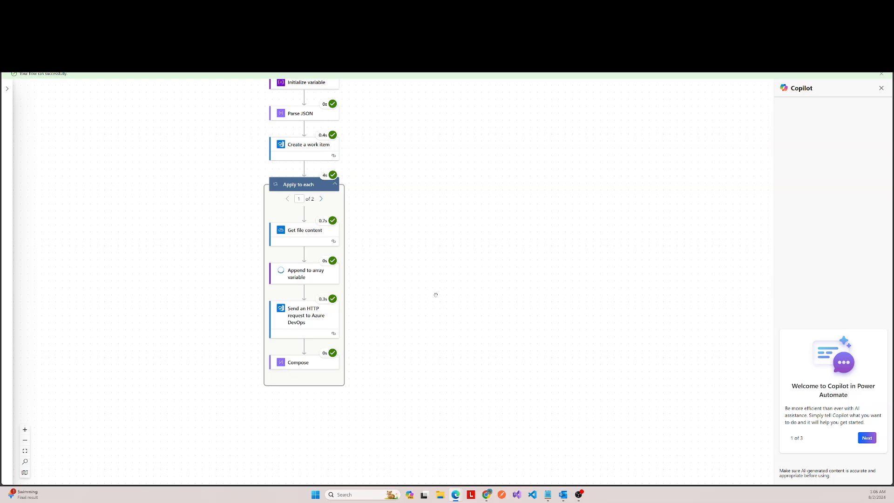
pyautogui.scroll(-2, 448, 280)
# Step: Examine the status code and response body in the raw outputs of this run's HTTP request to Azure DevOps
pyautogui.click(304, 244)
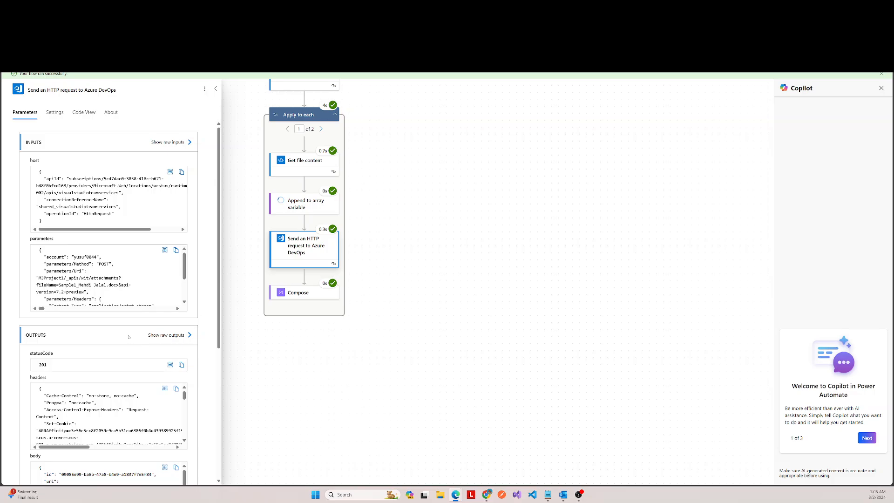
pyautogui.scroll(-4, 129, 337)
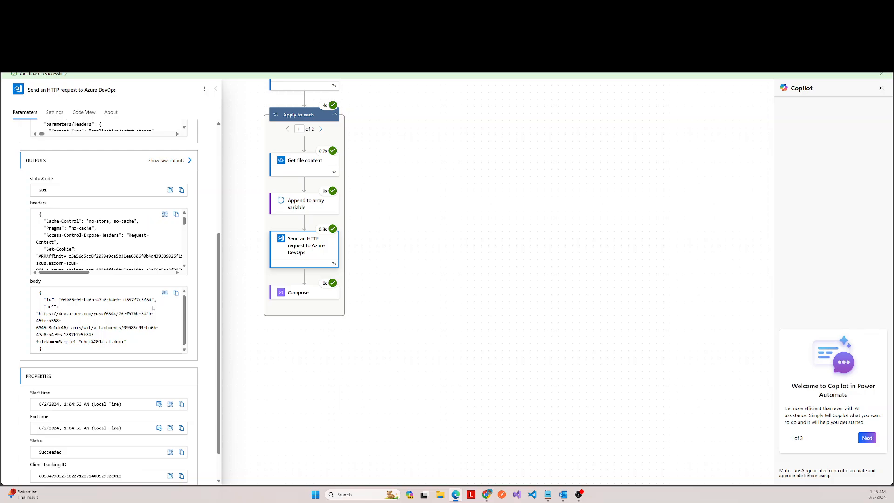
pyautogui.click(154, 161)
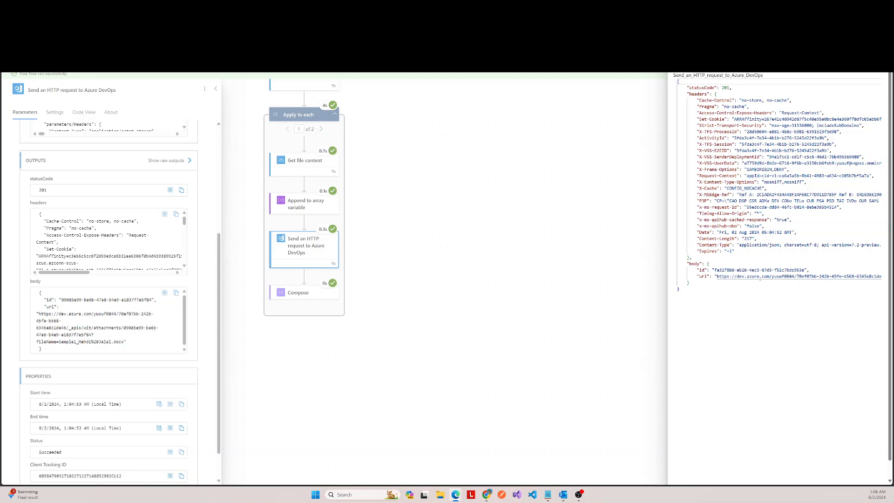
pyautogui.click(450, 190)
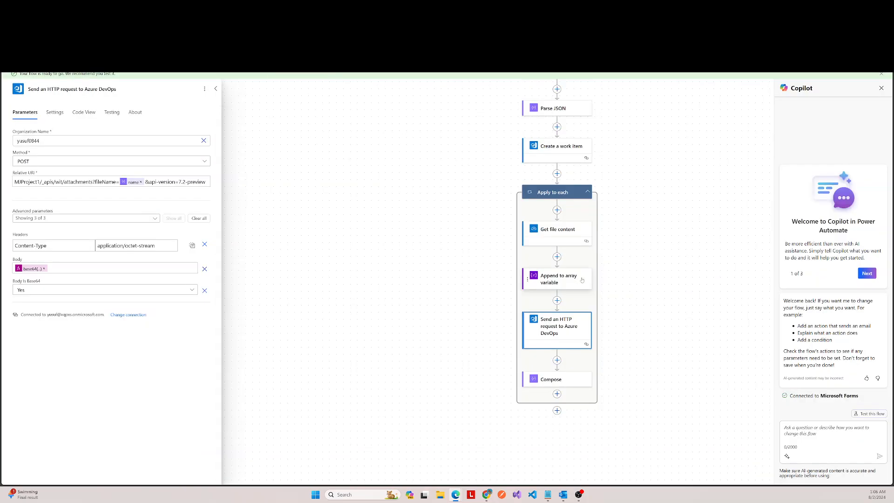
# Step: Add a second Compose action at the end of the Apply to each loop and rename it URL
pyautogui.click(216, 89)
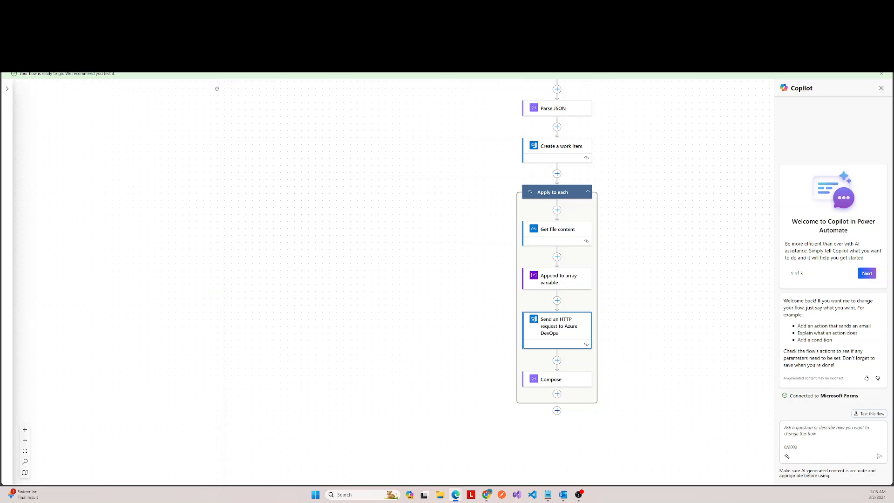
pyautogui.scroll(-3, 614, 252)
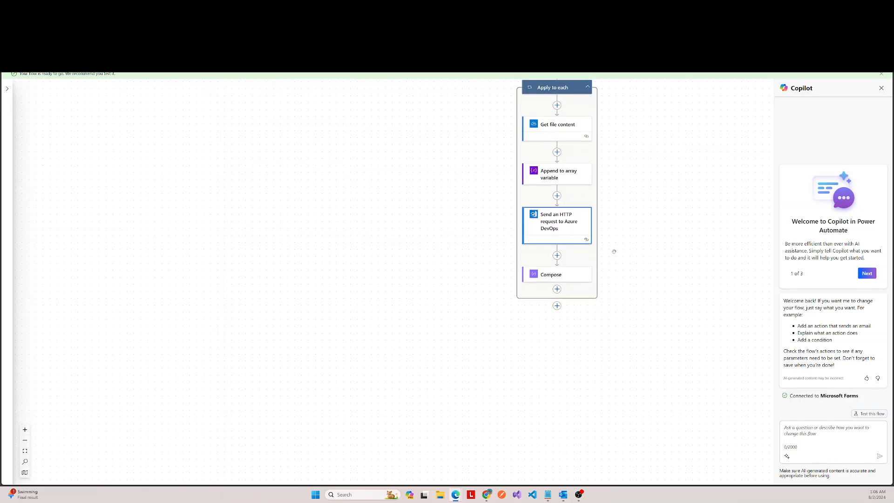
pyautogui.click(557, 289)
pyautogui.click(588, 289)
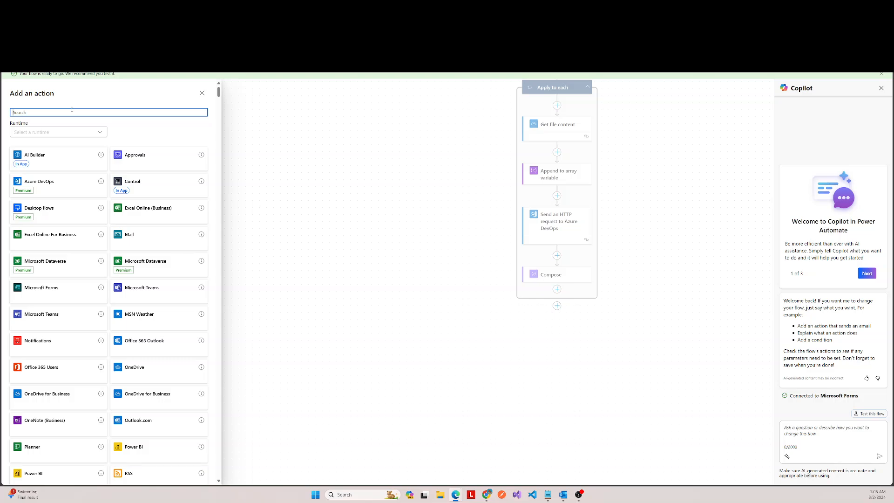
pyautogui.write('compose')
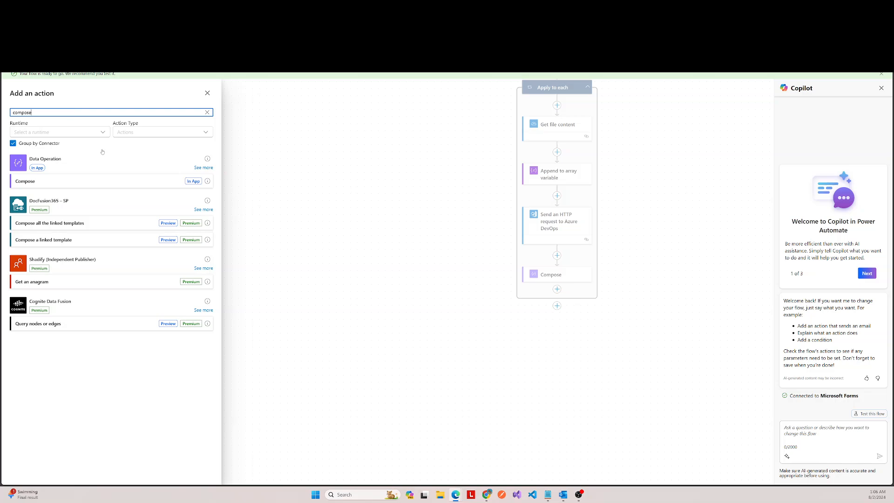
pyautogui.click(100, 181)
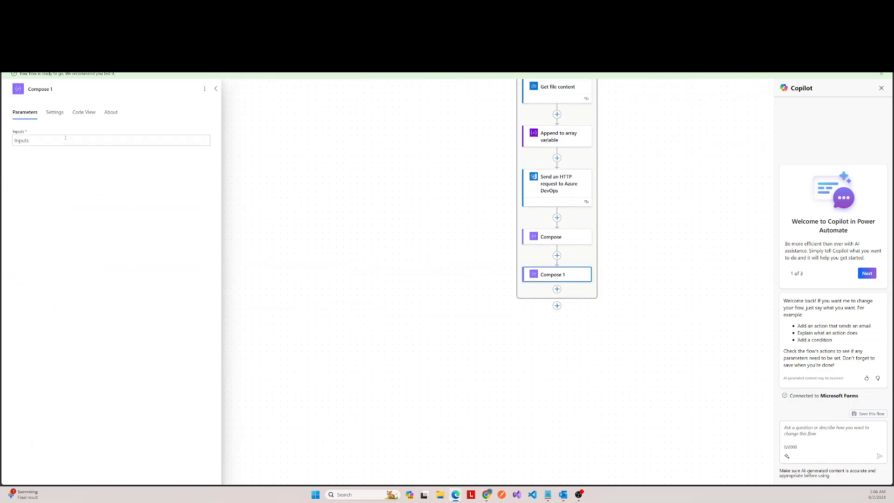
pyautogui.click(68, 142)
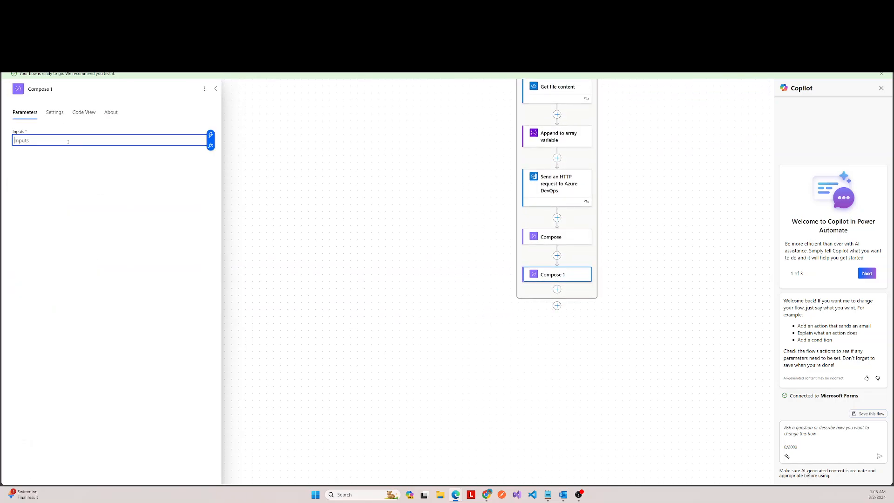
pyautogui.click(58, 88)
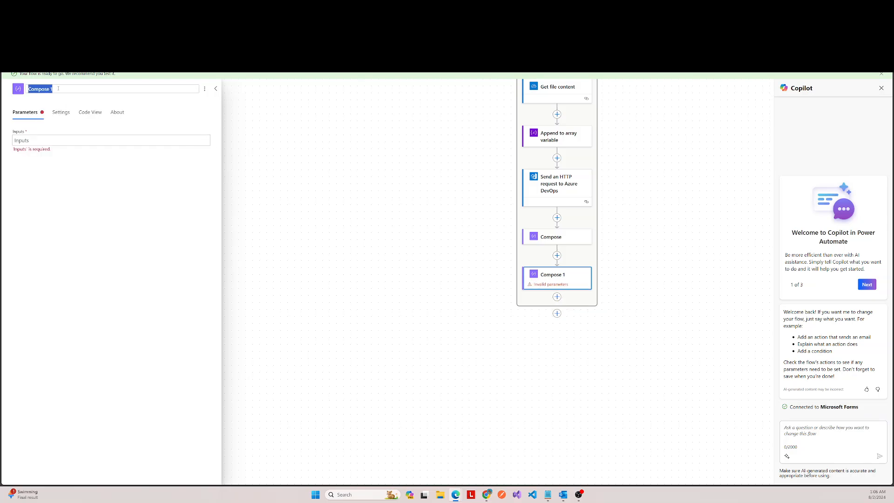
pyautogui.write('URL')
# Step: Set the URL action's input to an expression that reads the ['url'] property from the Compose outputs
pyautogui.click(97, 139)
pyautogui.click(211, 145)
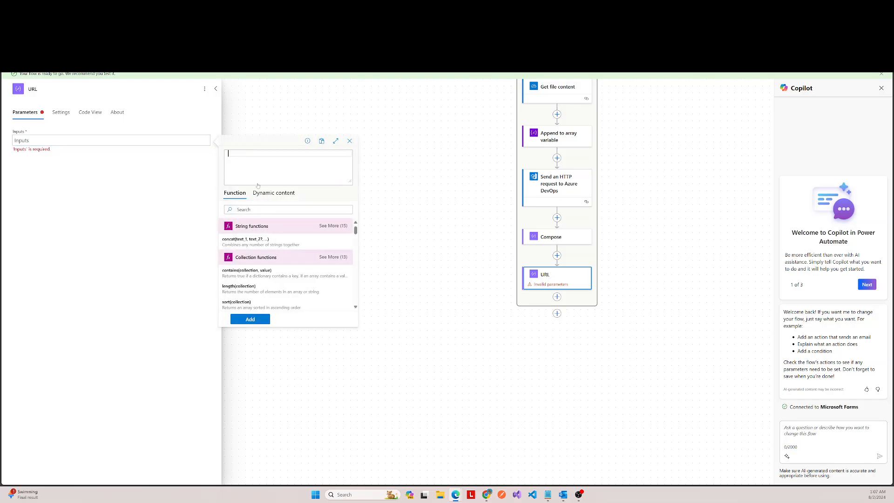
pyautogui.click(274, 193)
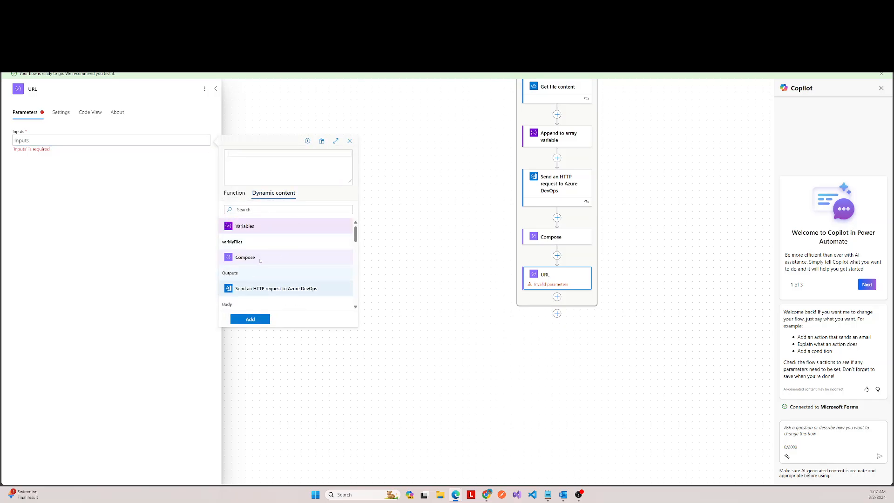
pyautogui.scroll(-1, 279, 247)
pyautogui.scroll(1, 259, 242)
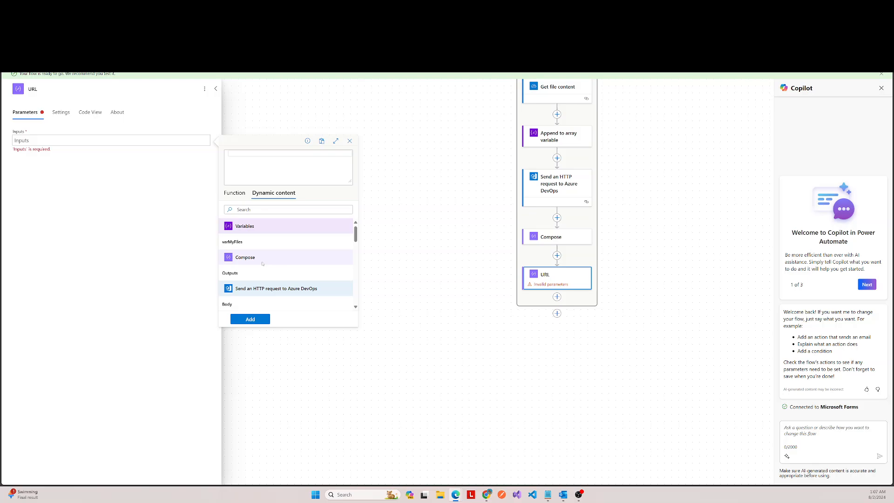
pyautogui.click(235, 274)
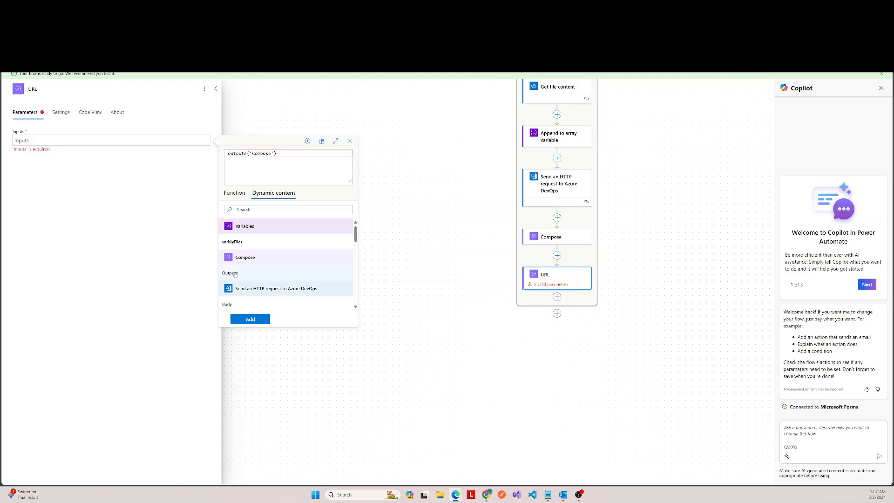
pyautogui.write("?['url")
pyautogui.click(250, 320)
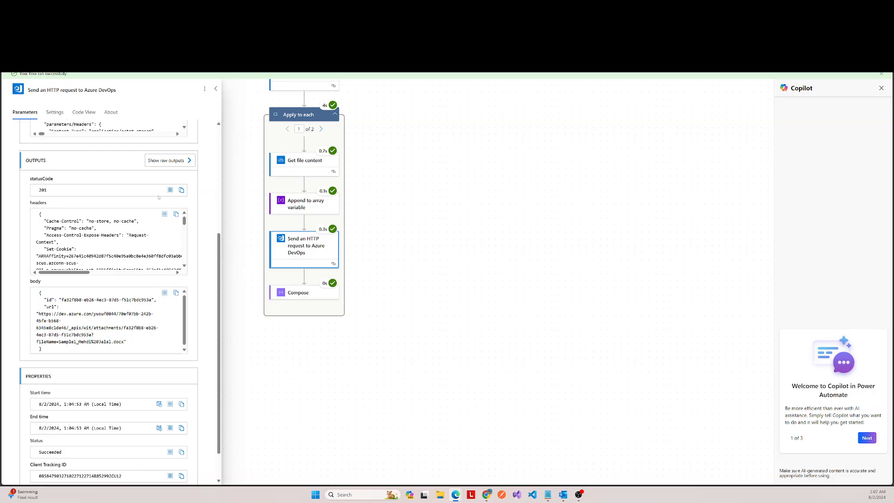
pyautogui.click(166, 160)
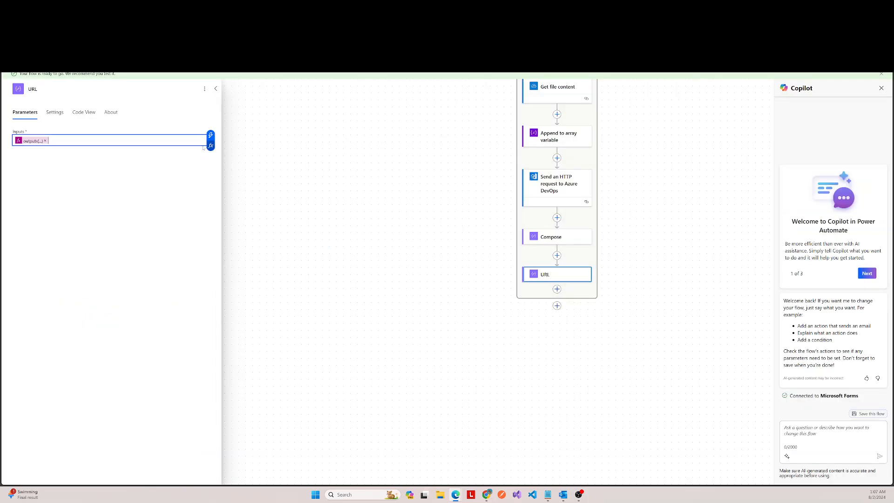
# Step: Add another Send an HTTP request to Azure DevOps action after URL inside the Apply to each loop
pyautogui.click(218, 91)
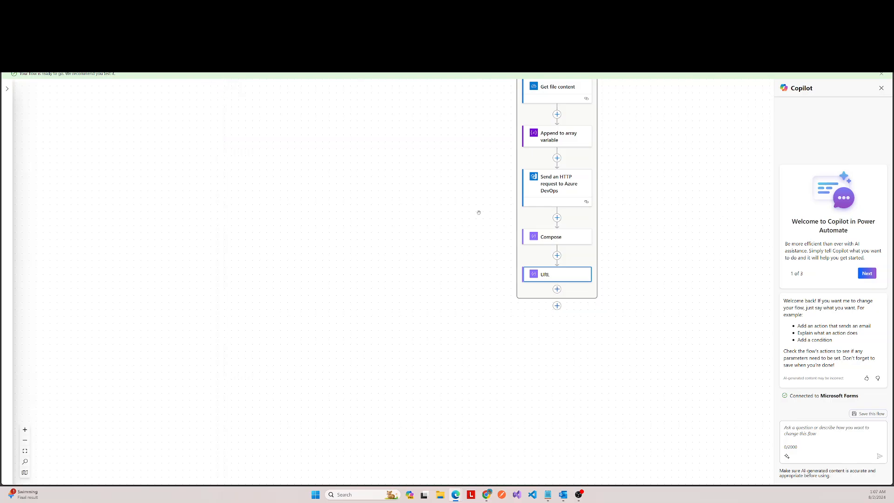
pyautogui.scroll(-3, 604, 222)
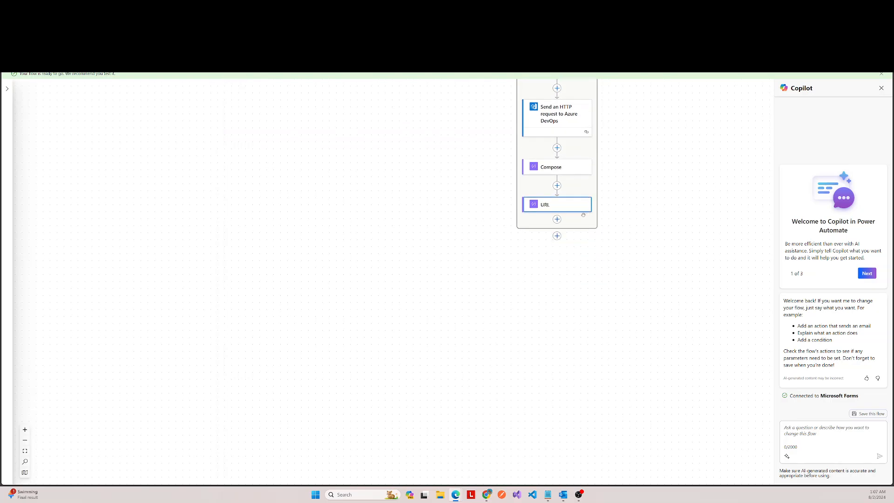
pyautogui.click(557, 219)
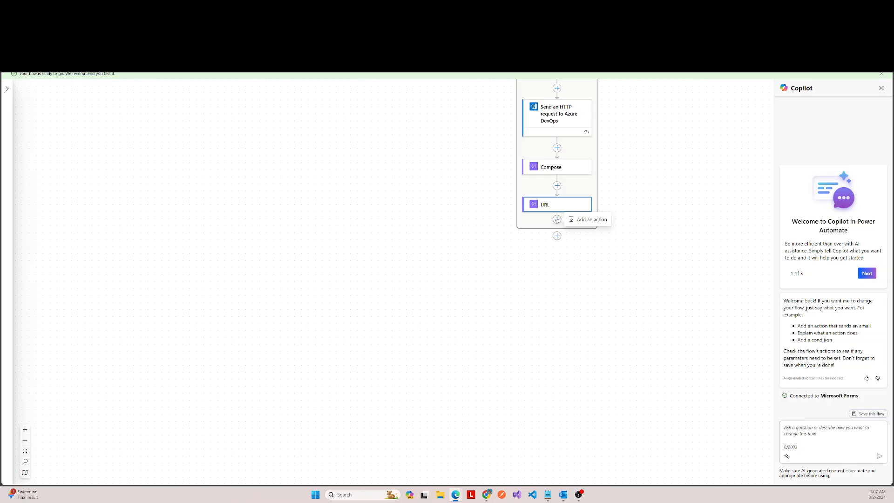
pyautogui.click(574, 220)
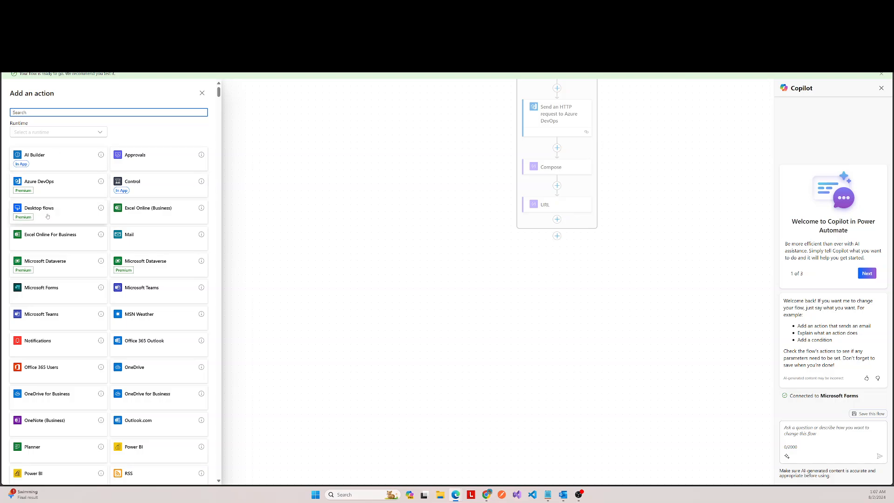
pyautogui.click(53, 187)
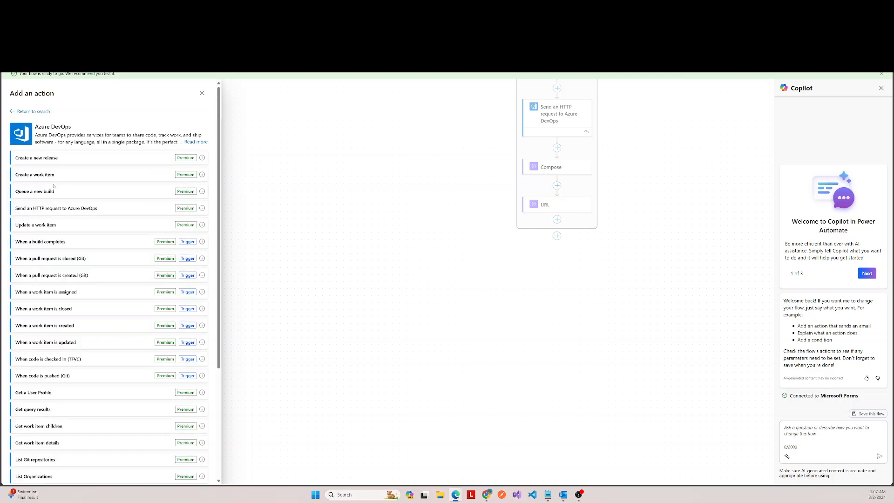
pyautogui.click(86, 210)
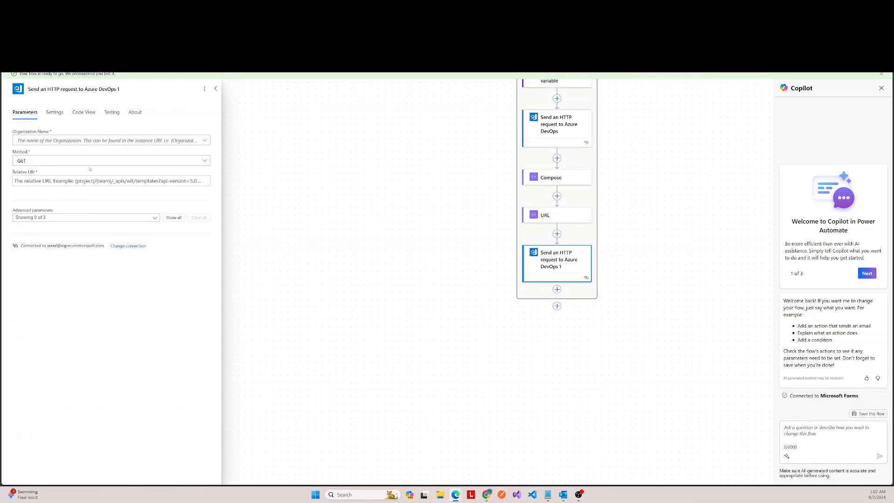
# Step: Select the same organization as the first HTTP request for the new request and set its method to PATCH
pyautogui.click(94, 140)
pyautogui.click(42, 152)
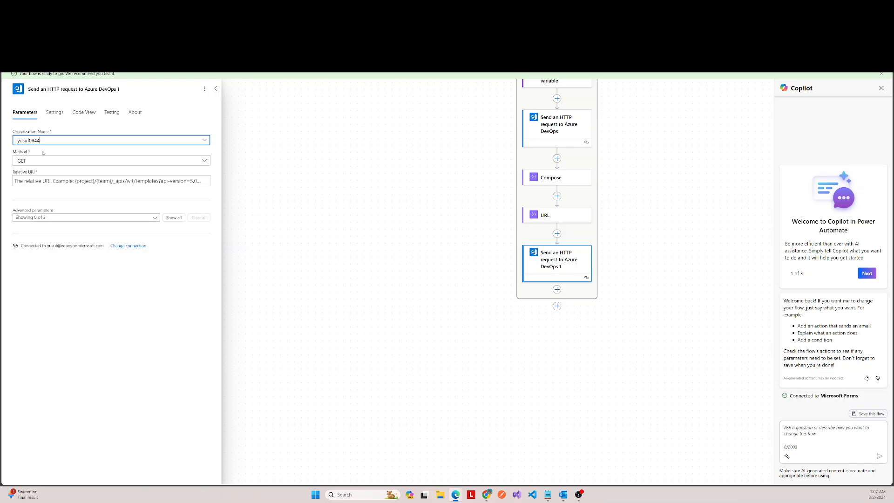
pyautogui.click(85, 161)
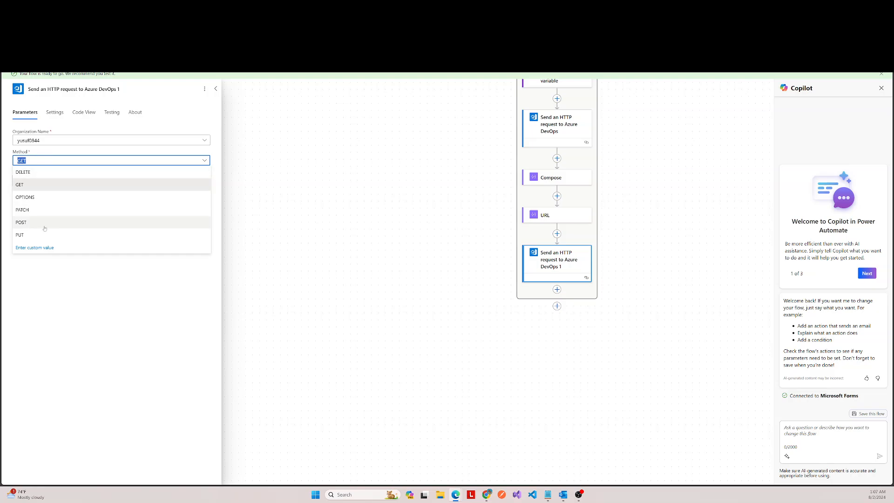
pyautogui.click(34, 210)
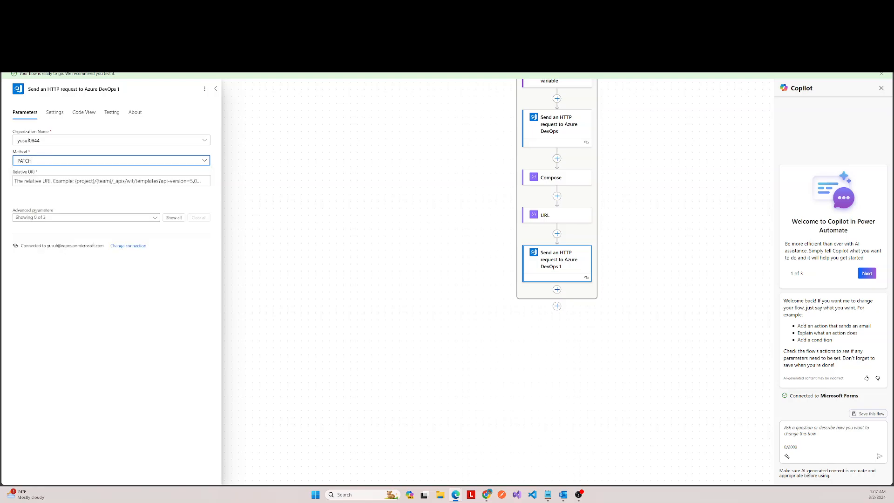
# Step: Copy the full relative URI from the first HTTP request into the new request's relative URI
pyautogui.click(51, 182)
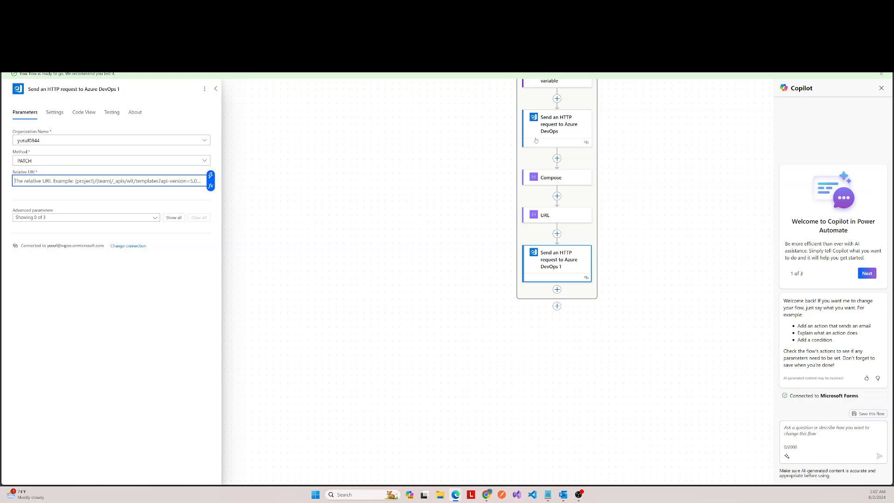
pyautogui.click(550, 126)
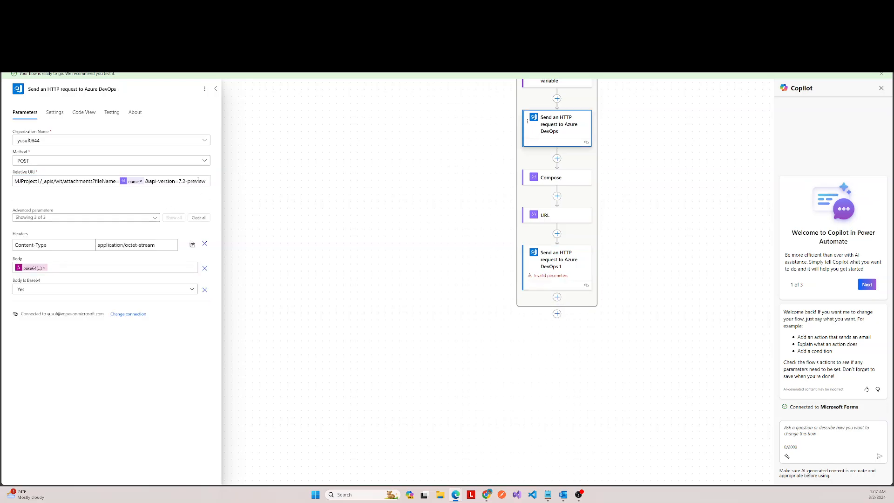
pyautogui.moveTo(206, 182); pyautogui.dragTo(145, 181)
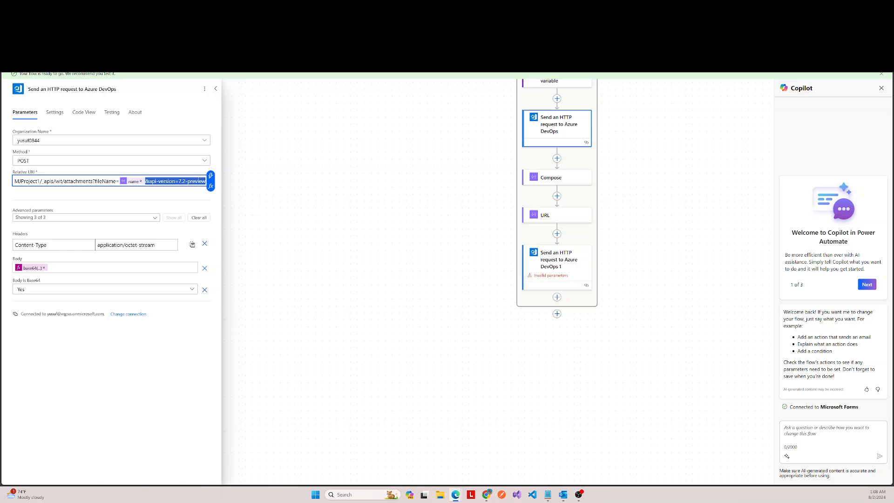
pyautogui.hotkey('ctrl', 'a')
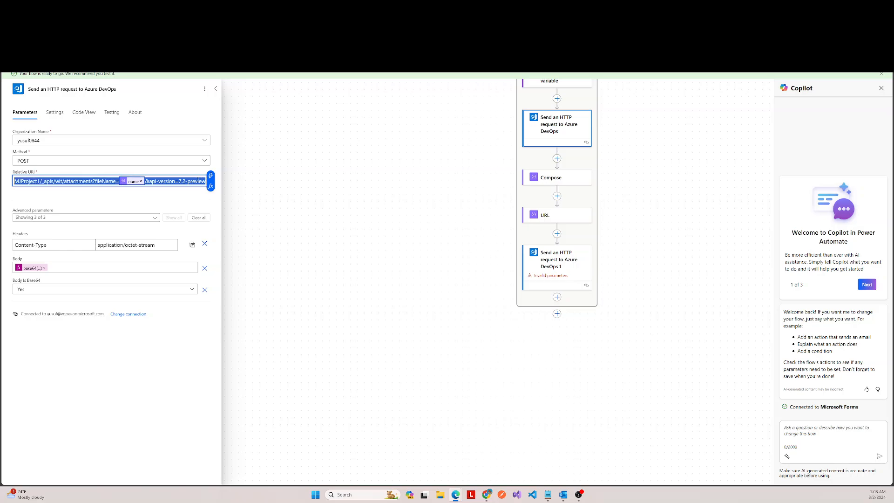
pyautogui.click(576, 279)
pyautogui.click(81, 181)
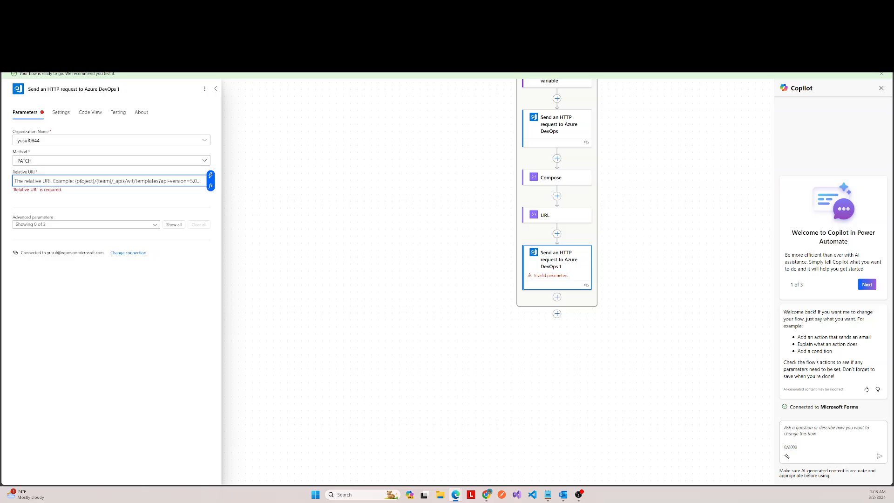
pyautogui.hotkey('ctrl', 'v')
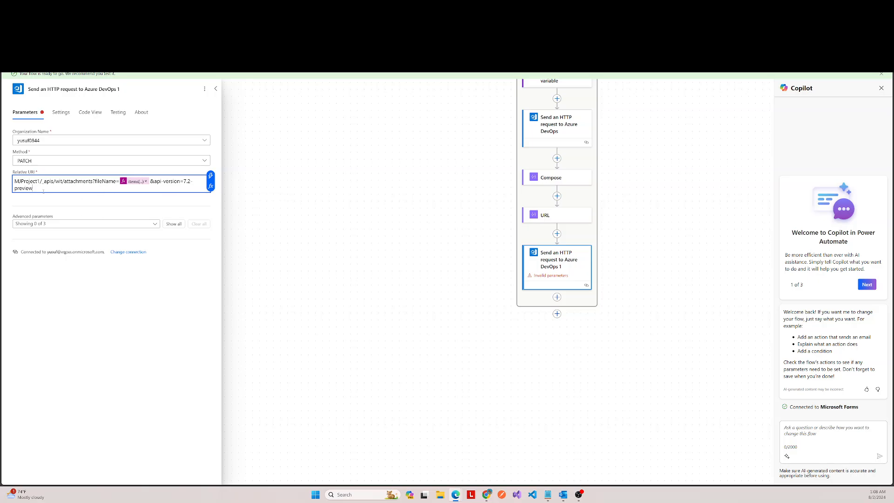
# Step: Replace the attachments part of the second request's relative URI so that it reads MJProject1/_apis/wit/workitems/
pyautogui.moveTo(33, 188); pyautogui.dragTo(64, 182)
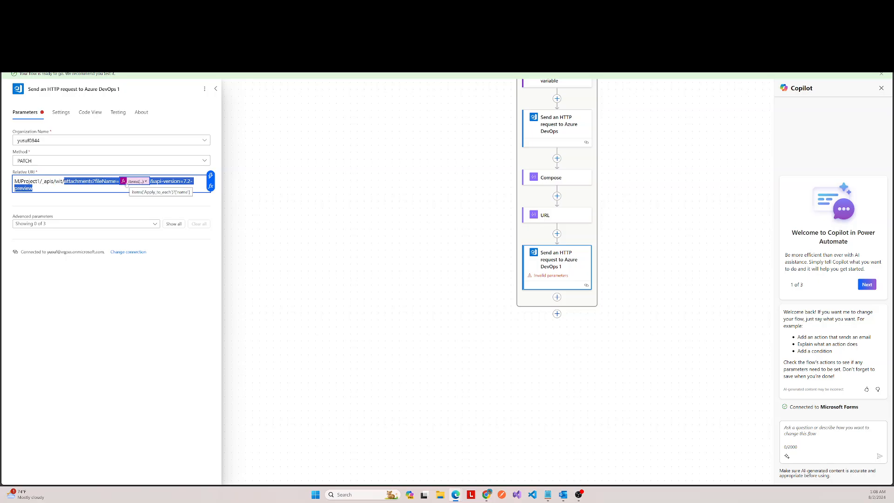
pyautogui.press('BackSpace')
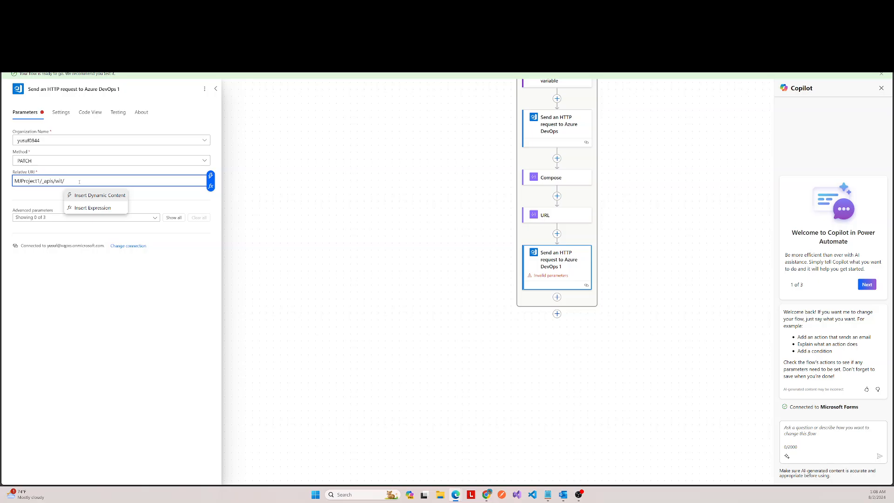
pyautogui.write('work')
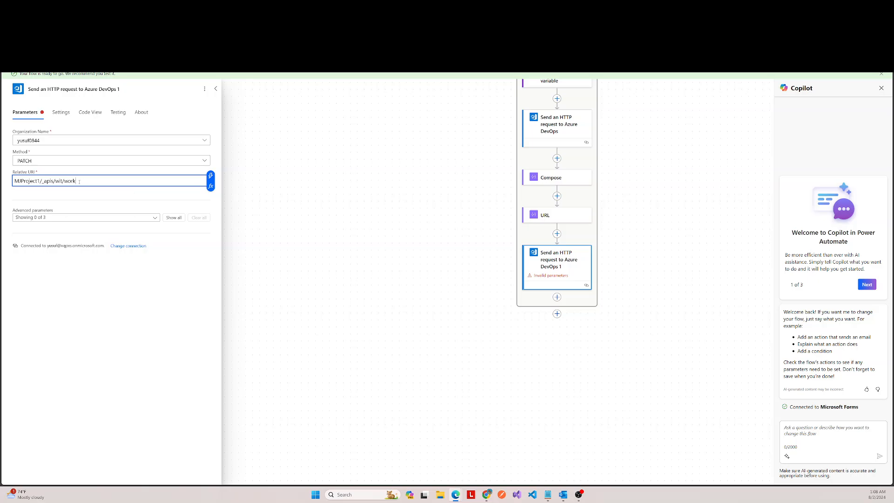
pyautogui.write('items/')
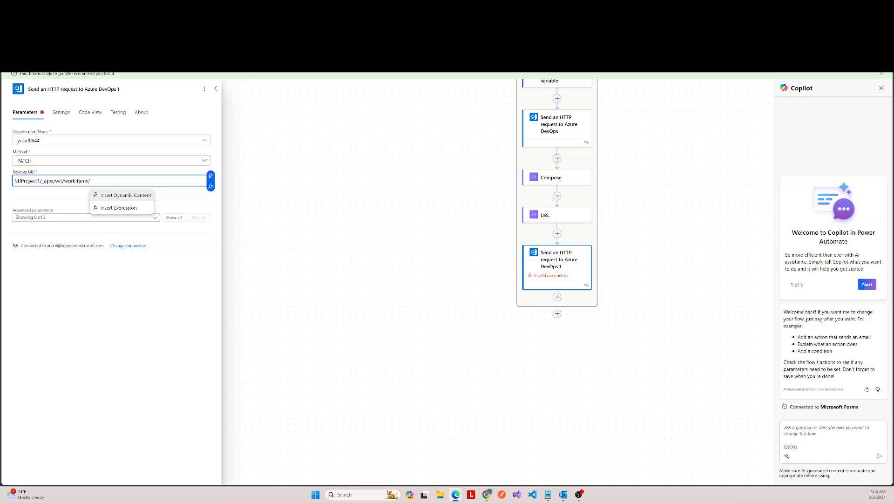
# Step: Append the Id dynamic value from Create a work item to the second request's relative URI
pyautogui.click(211, 176)
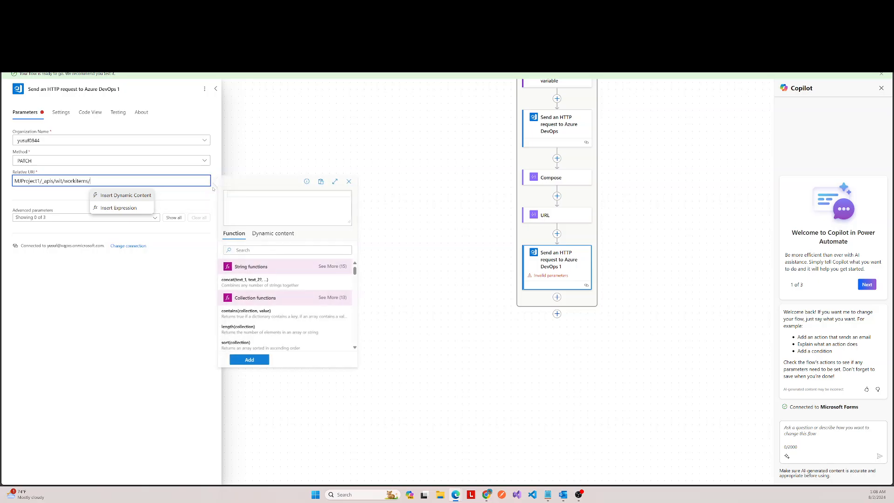
pyautogui.scroll(-5, 290, 298)
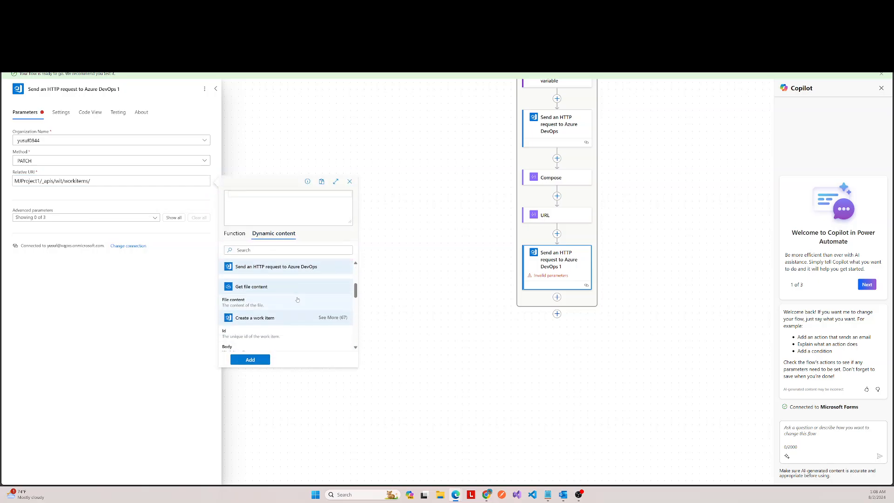
pyautogui.scroll(2, 291, 298)
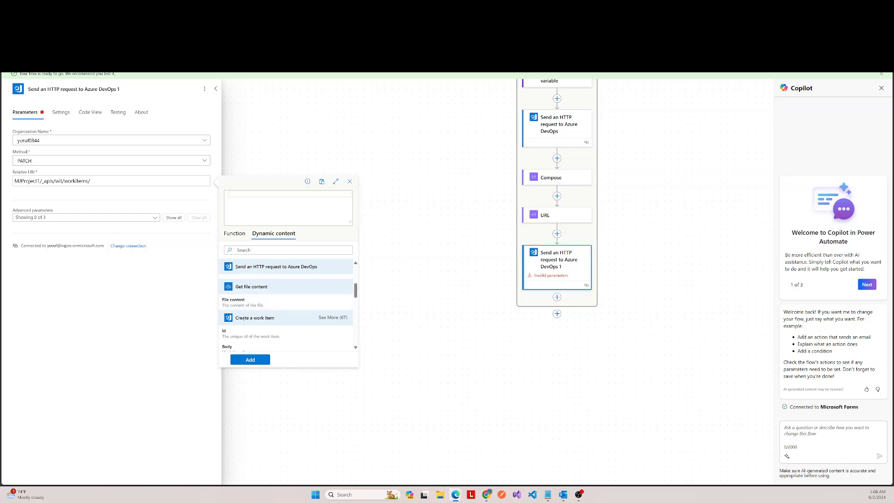
pyautogui.click(270, 333)
pyautogui.click(250, 360)
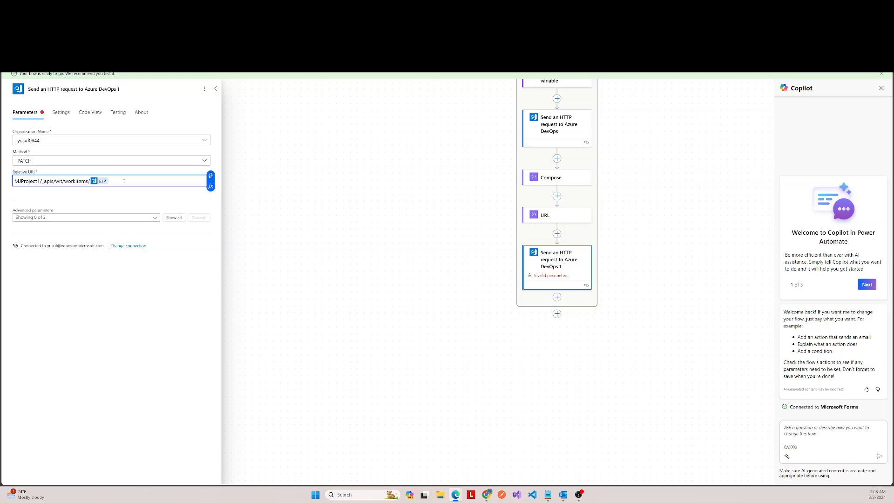
# Step: Complete the relative URI after the work item Id with ?api-version=7.2-preview
pyautogui.write('?ap')
pyautogui.write('i-version=7.2-preview')
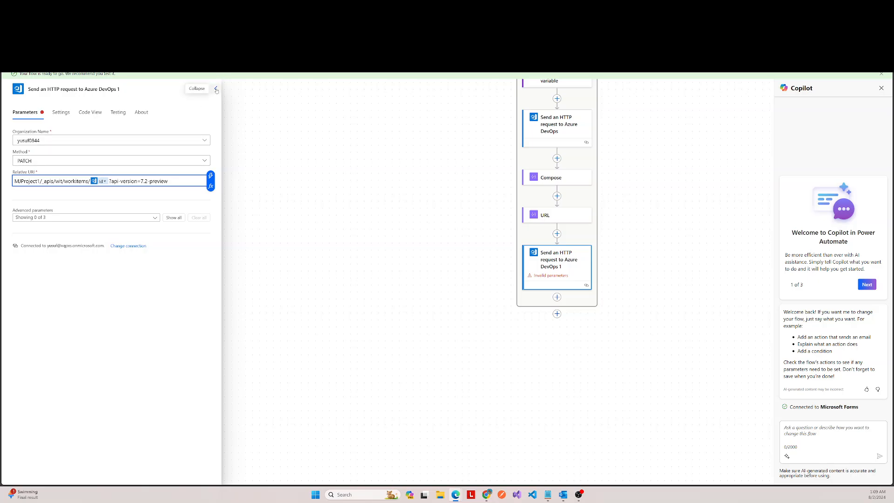
# Step: Show all advanced parameters of the PATCH request and add a Content-Type header with the value application/json-patch+json
pyautogui.click(175, 217)
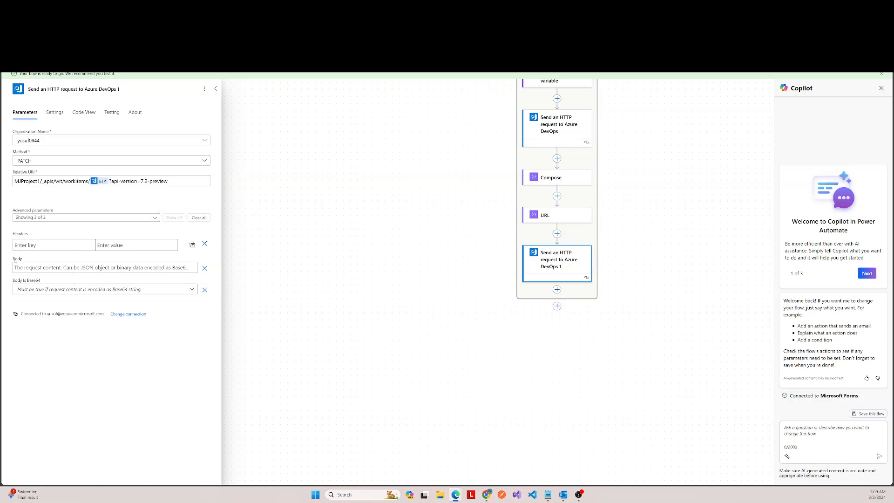
pyautogui.click(46, 245)
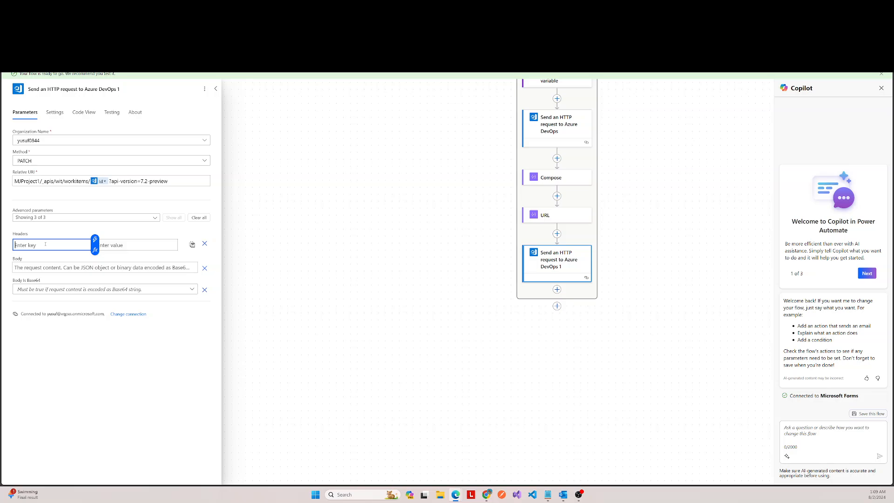
pyautogui.write('Content -Type')
pyautogui.press('Tab')
pyautogui.write('ap')
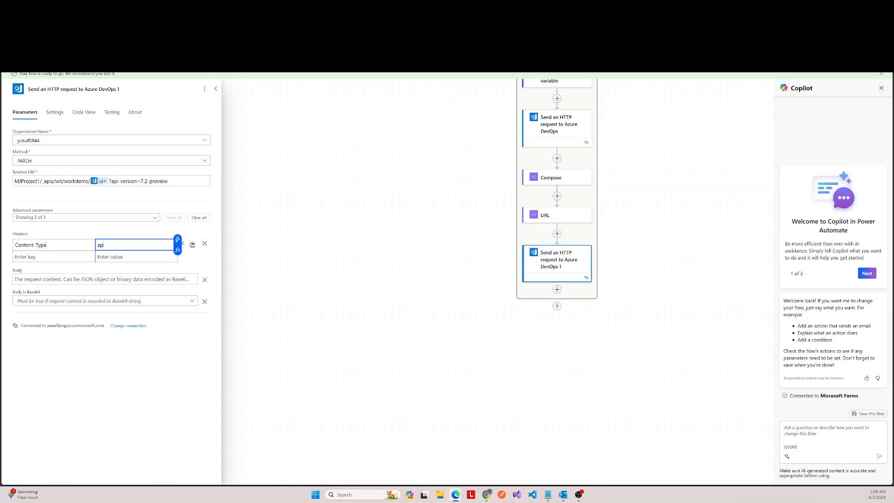
pyautogui.write('plication/json-patch+json')
# Step: Start the request body with a JSON array that holds one empty object spread over separate lines
pyautogui.click(62, 277)
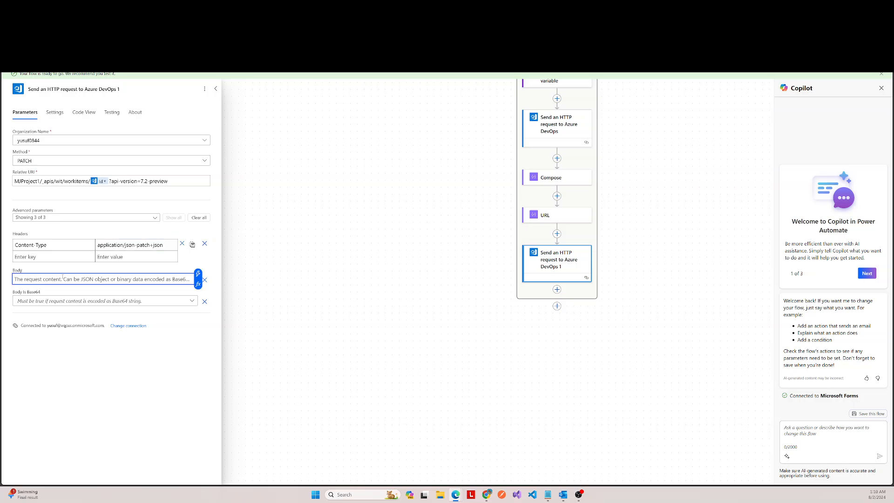
pyautogui.write('[')
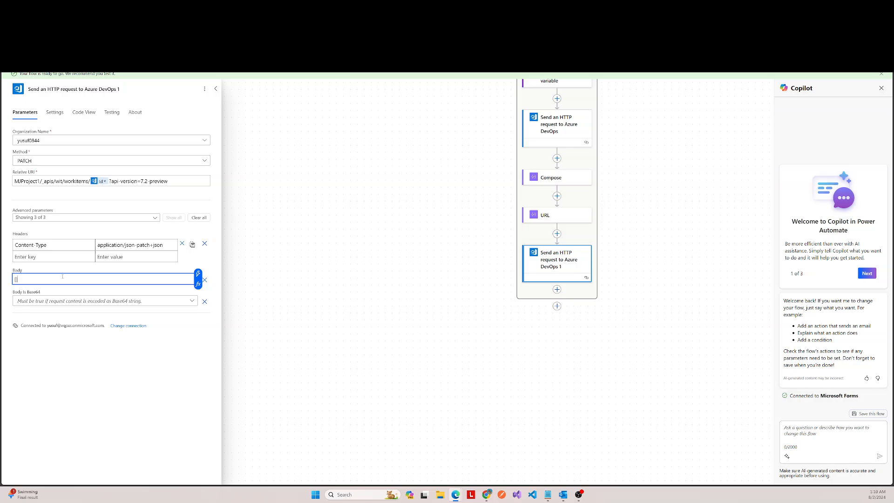
pyautogui.press('Return')
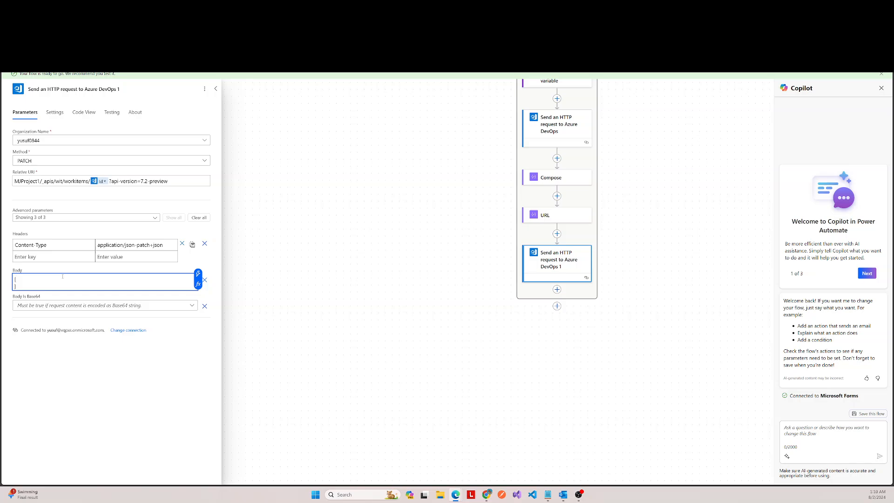
pyautogui.press('Return')
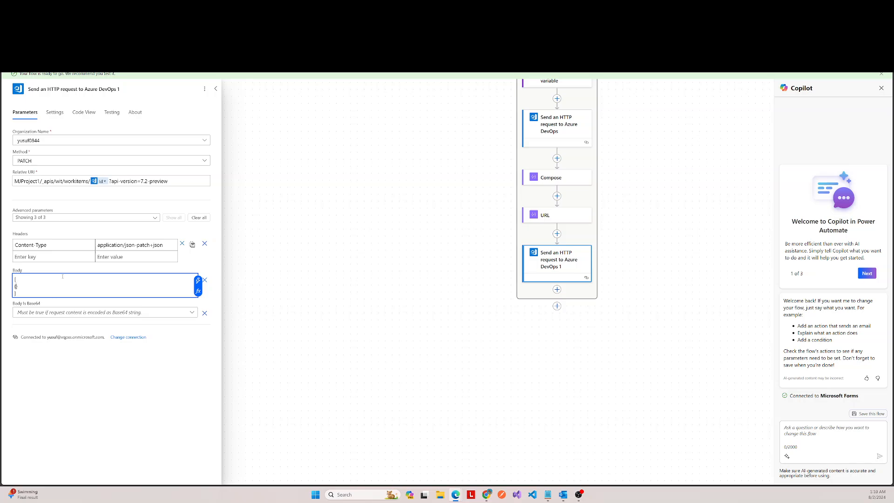
pyautogui.press('Return')
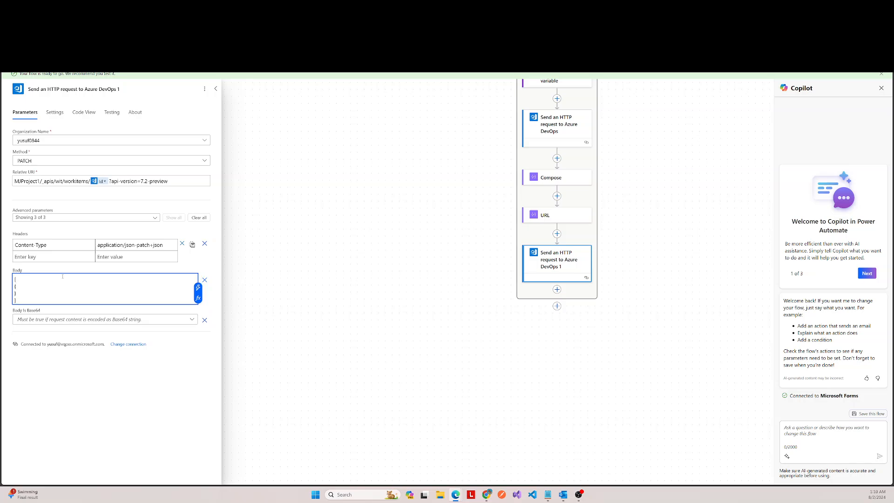
pyautogui.press('Return')
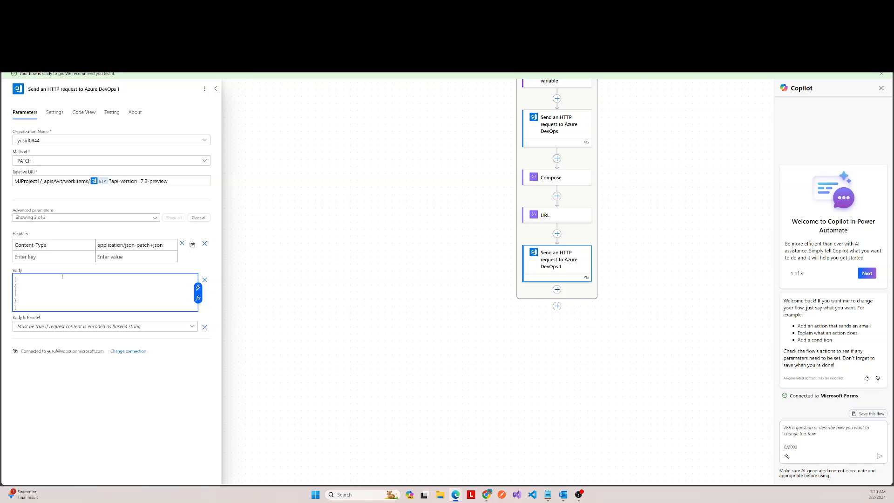
# Step: Add the properties "op": "add" and "path": "/relations/-" to the object in the request body
pyautogui.write('"op": "add",')
pyautogui.press('Return')
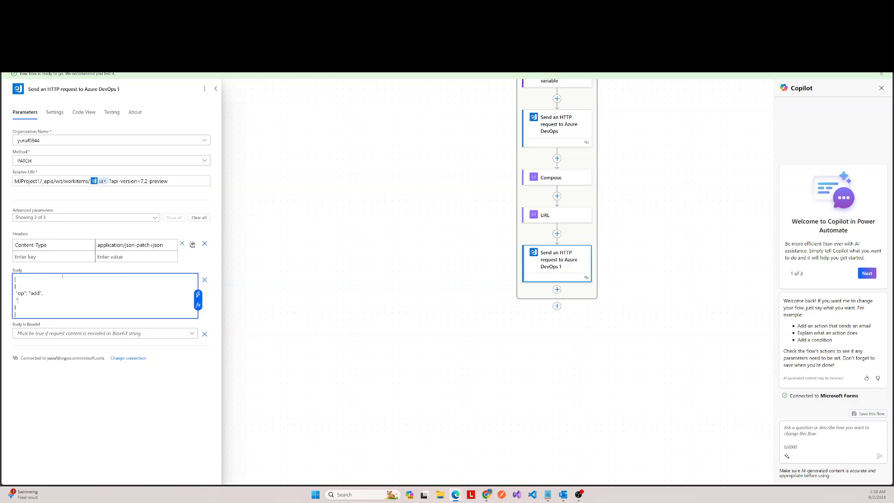
pyautogui.write('path": "/relations/')
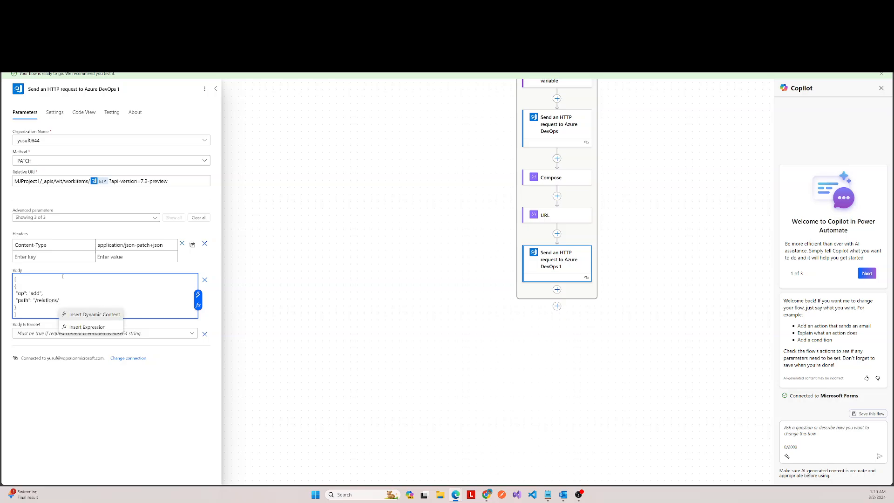
pyautogui.write('-",')
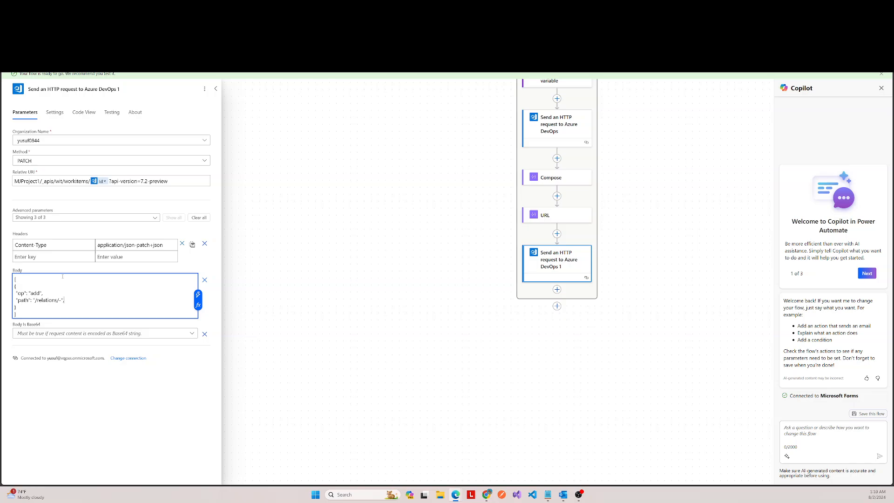
pyautogui.press('Return')
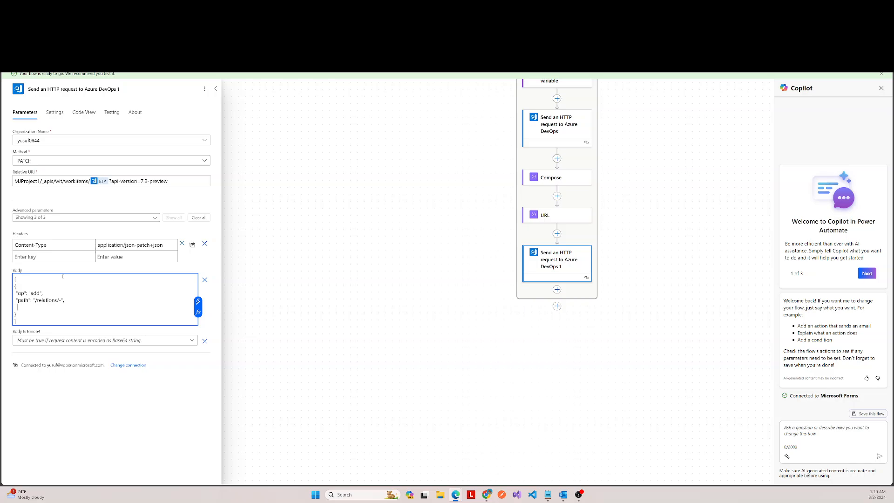
# Step: Add a "value" object to the body with the property "rel": "AttachedFile"
pyautogui.write('"value": {')
pyautogui.press('Return')
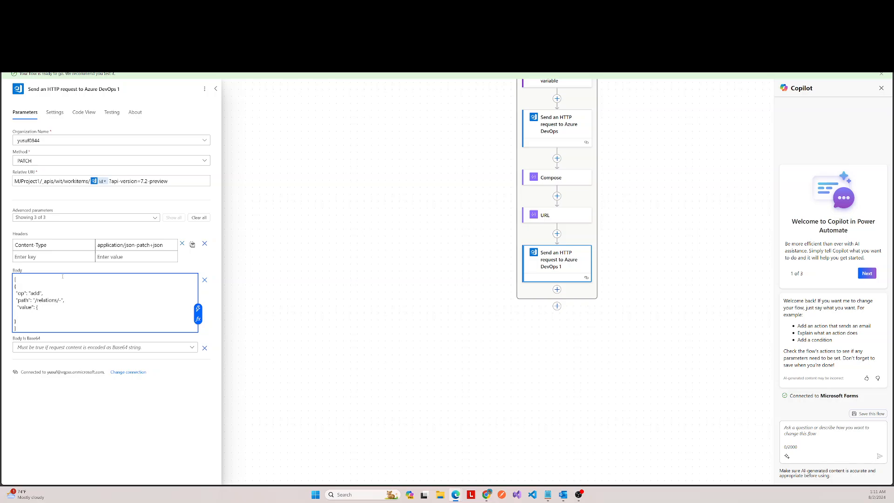
pyautogui.write('"re')
pyautogui.write('l": "attachedFile')
pyautogui.press('BackSpace')
pyautogui.write('A')
pyautogui.press('Return')
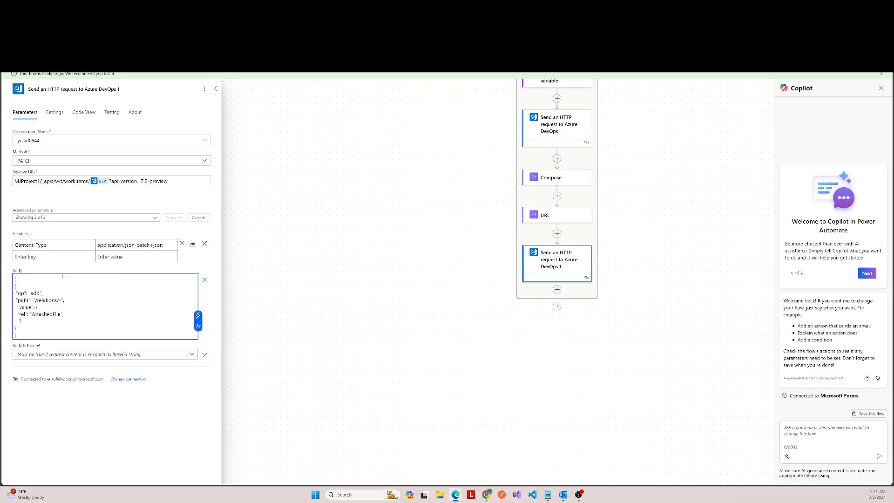
# Step: Add a "url" property under "rel" and fill it with the Outputs of the URL action
pyautogui.write('"url": ""')
pyautogui.click(198, 326)
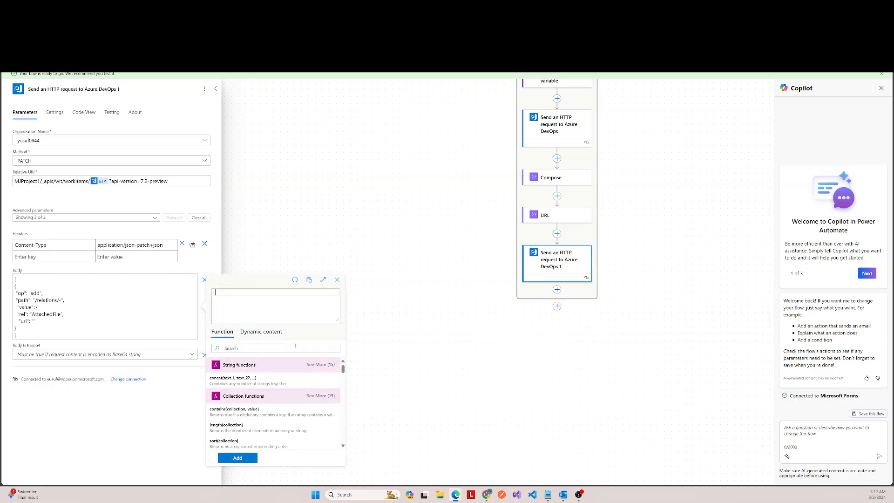
pyautogui.click(259, 332)
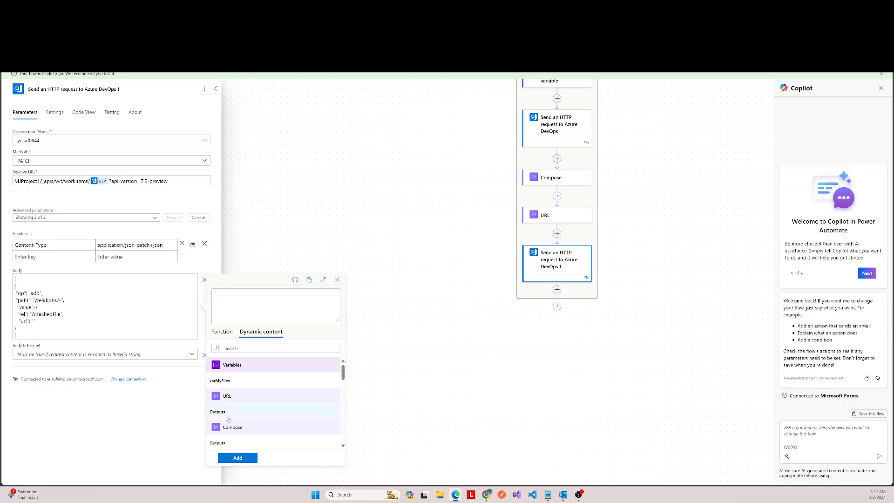
pyautogui.click(219, 413)
pyautogui.click(238, 458)
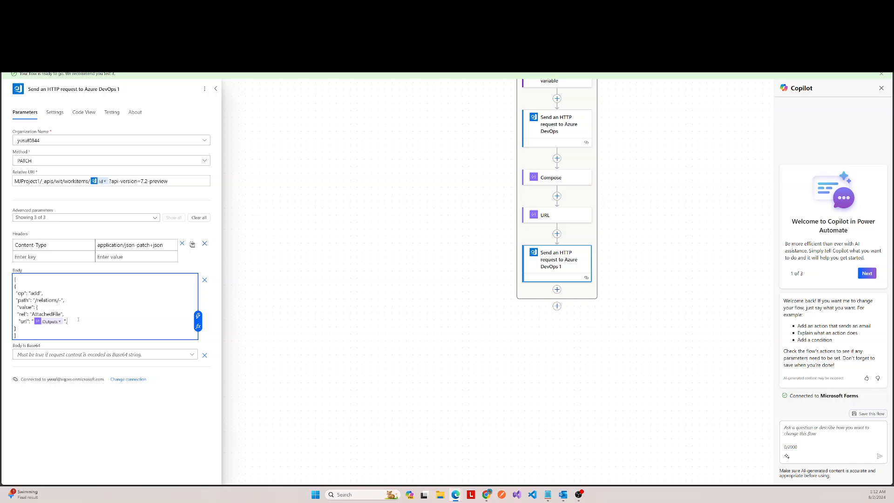
# Step: Open an "attributes" object on a new line below the "url" property
pyautogui.press('Return')
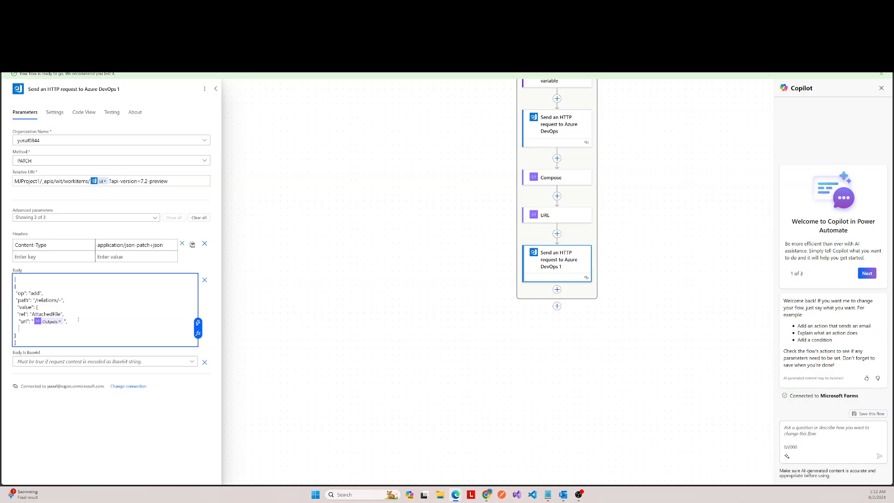
pyautogui.write('"attributes":{')
pyautogui.press('Return')
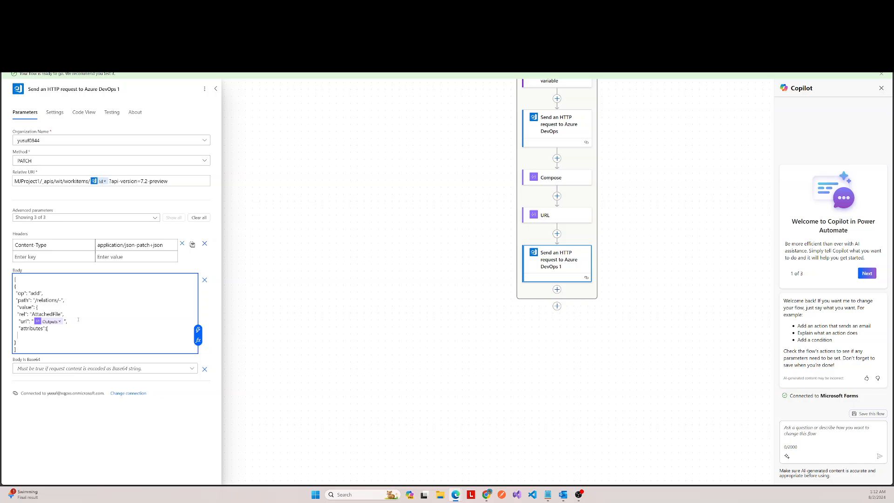
# Step: Add "comment": "My Test Request Form" inside attributes and close the nested objects with braces on separate lines
pyautogui.write('"comments')
pyautogui.write('"')
pyautogui.write('My Test Request Form')
pyautogui.press('BackSpace')
pyautogui.press('BackSpace')
pyautogui.press('BackSpace')
pyautogui.press('BackSpace')
pyautogui.write('Form')
pyautogui.press('Return')
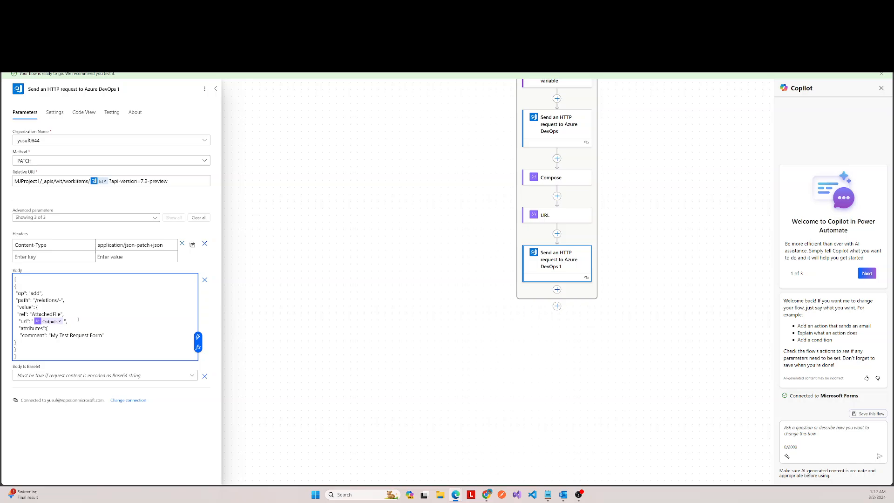
pyautogui.press('Return')
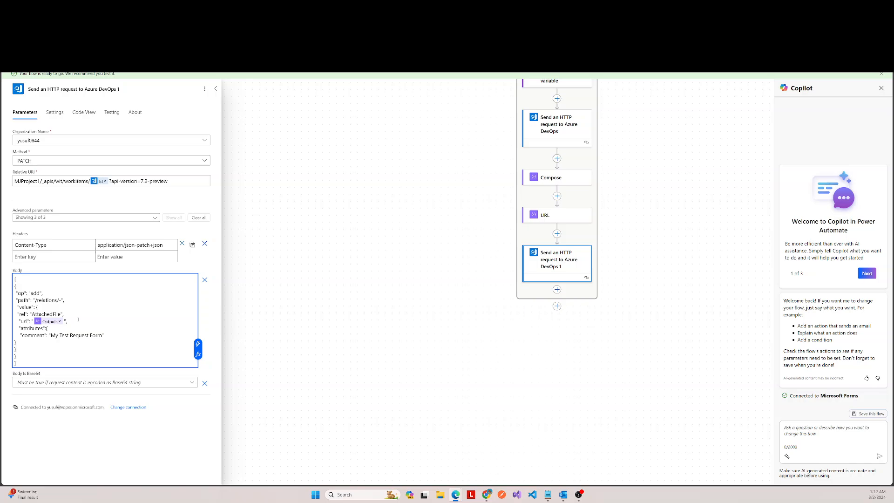
# Step: Check the brace pairs in the request body and indent the closing braces to match their nesting
pyautogui.click(23, 279)
pyautogui.click(40, 308)
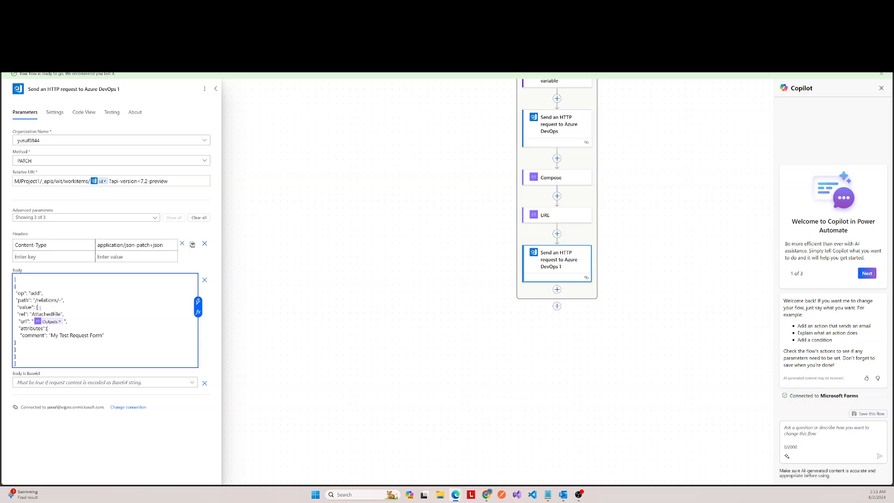
pyautogui.click(69, 329)
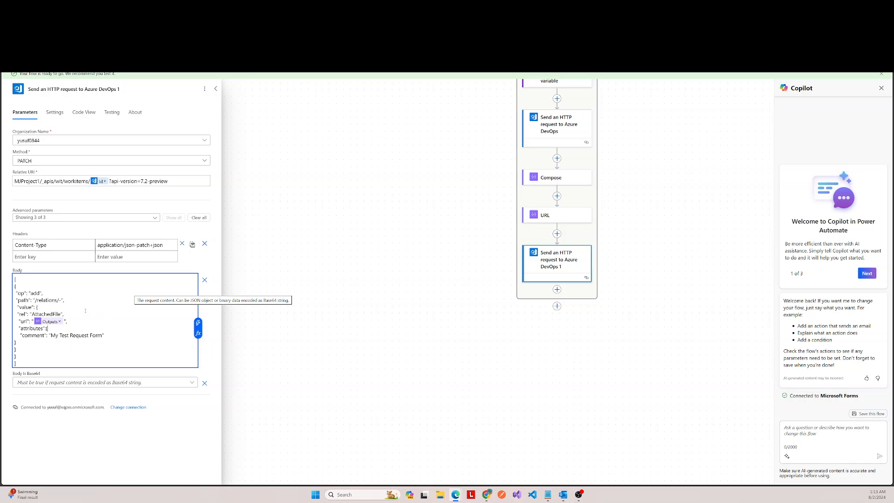
pyautogui.click(15, 342)
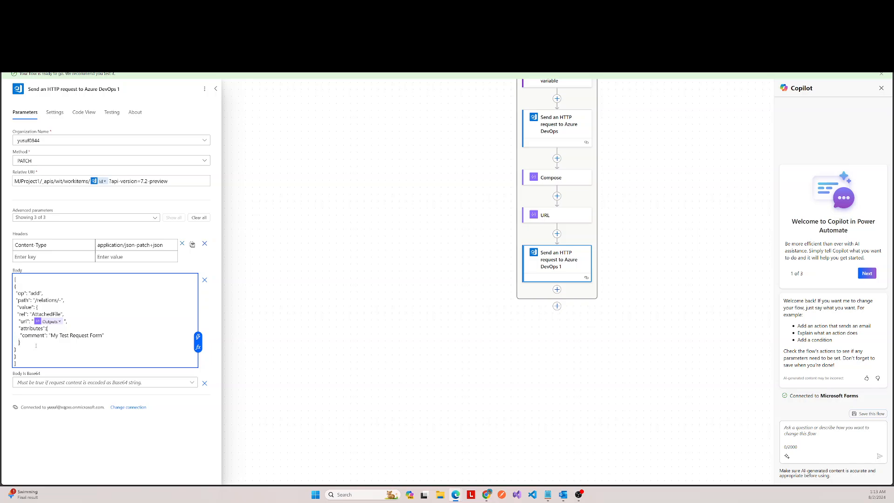
pyautogui.click(44, 307)
pyautogui.click(15, 351)
pyautogui.click(15, 356)
pyautogui.click(18, 349)
pyautogui.click(19, 343)
pyautogui.click(110, 329)
# Step: Save the flow and collapse the settings of the second HTTP request
pyautogui.click(762, 61)
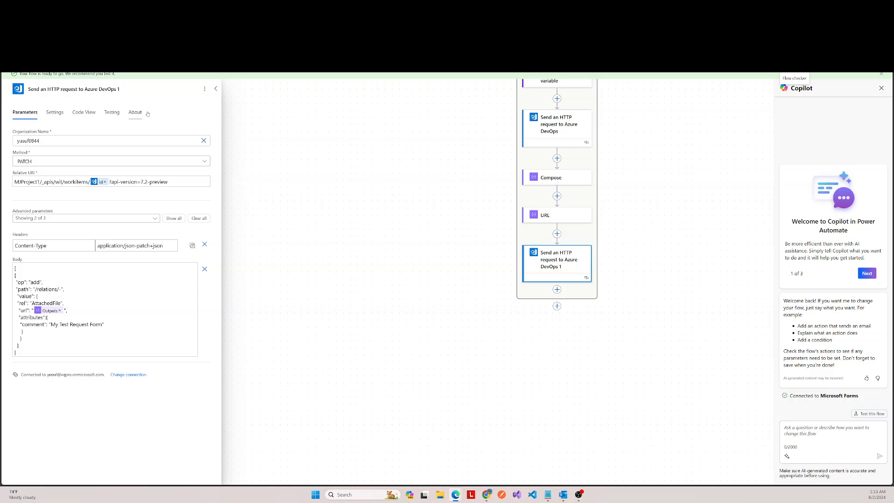
pyautogui.click(215, 88)
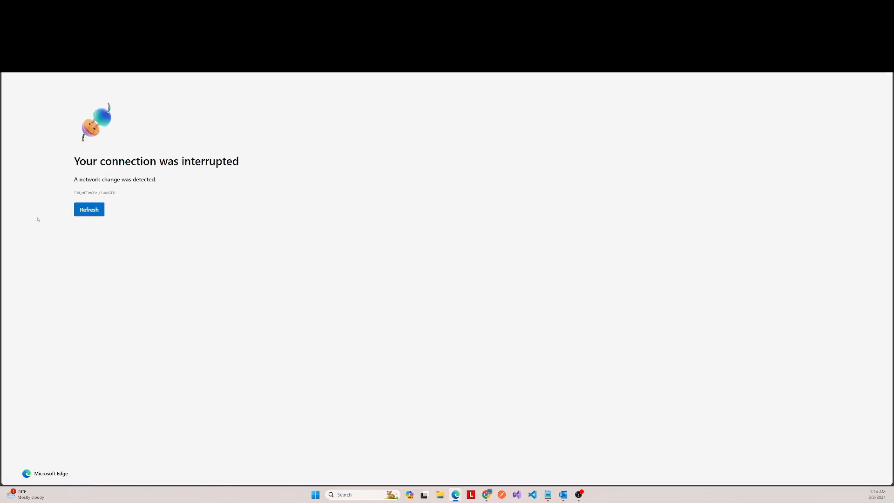
# Step: Reload the Azure DevOps work items page, open task 64 "Adding files to ADO through PA" for inspection, and return to the work items list
pyautogui.click(89, 211)
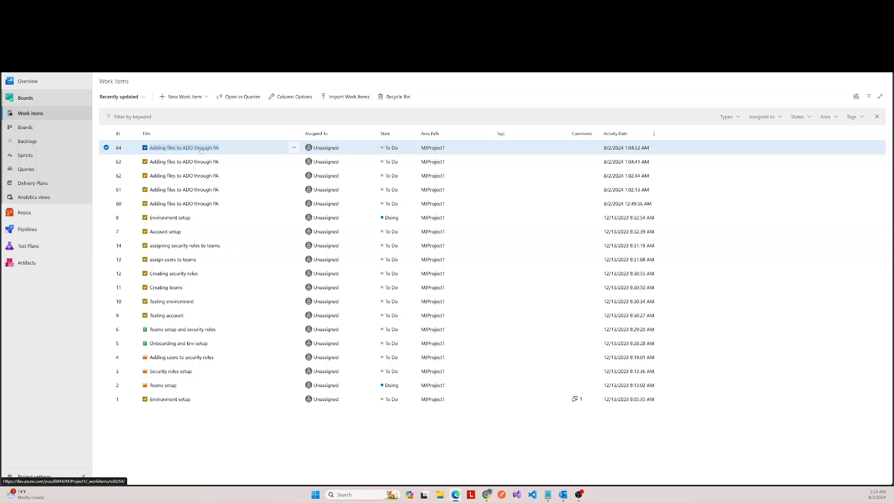
pyautogui.click(201, 149)
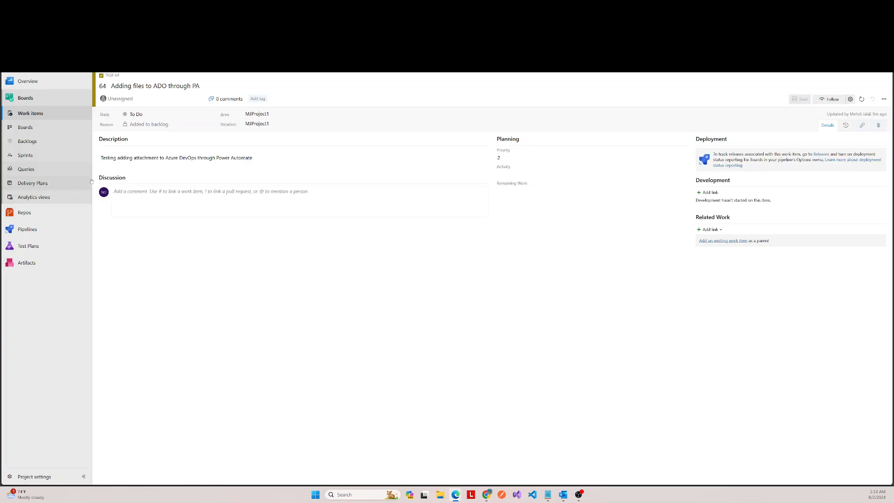
pyautogui.click(25, 113)
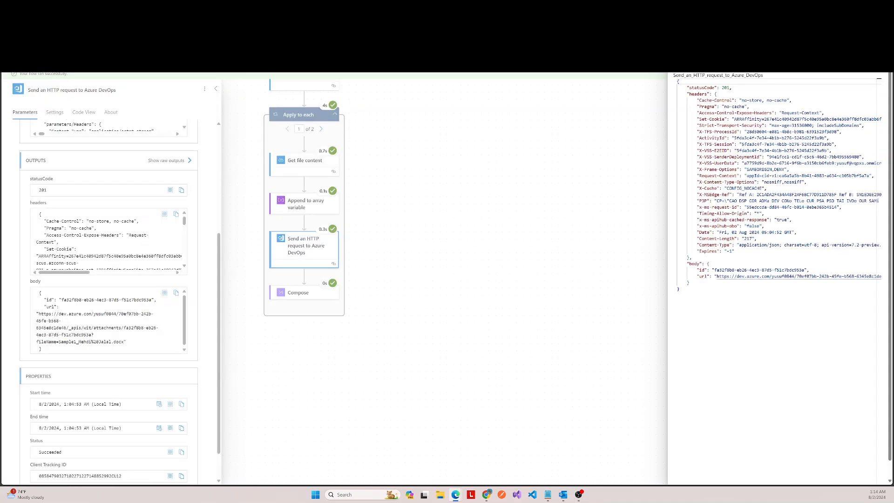
# Step: Run the flow again in Power Automate and follow the run through the second HTTP request in the Apply to each loop
pyautogui.click(480, 141)
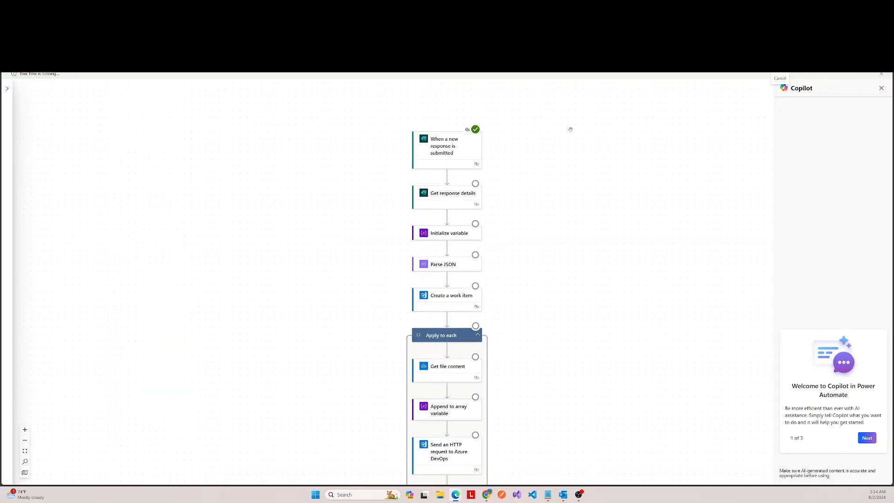
pyautogui.scroll(-2, 555, 180)
pyautogui.scroll(1, 556, 179)
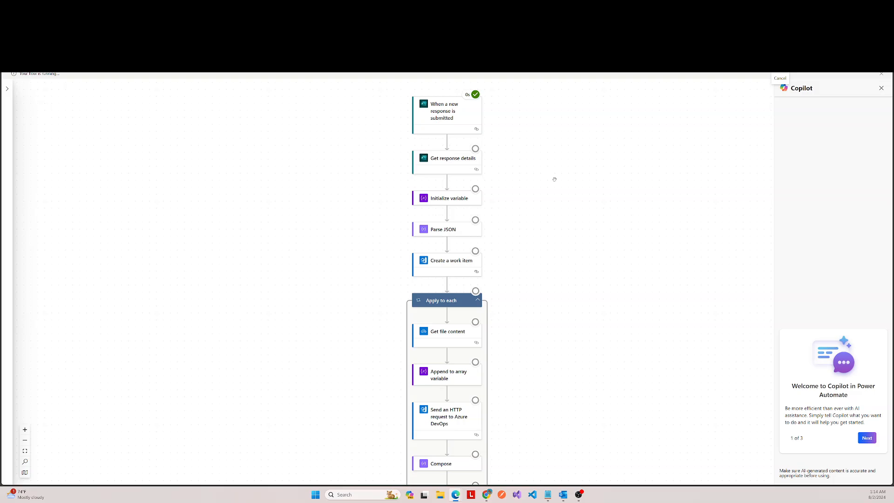
pyautogui.scroll(-3, 554, 179)
pyautogui.scroll(3, 554, 179)
pyautogui.scroll(-5, 554, 180)
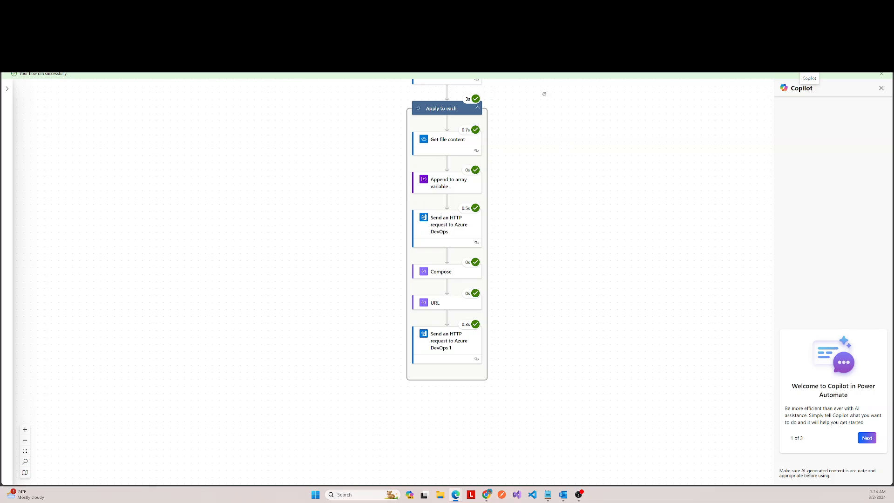
# Step: Switch to Azure DevOps, open the attachments of the newest "Adding files to ADO through PA" task, and preview the Sample2 PDF
pyautogui.hotkey('ctrl', 'Tab')
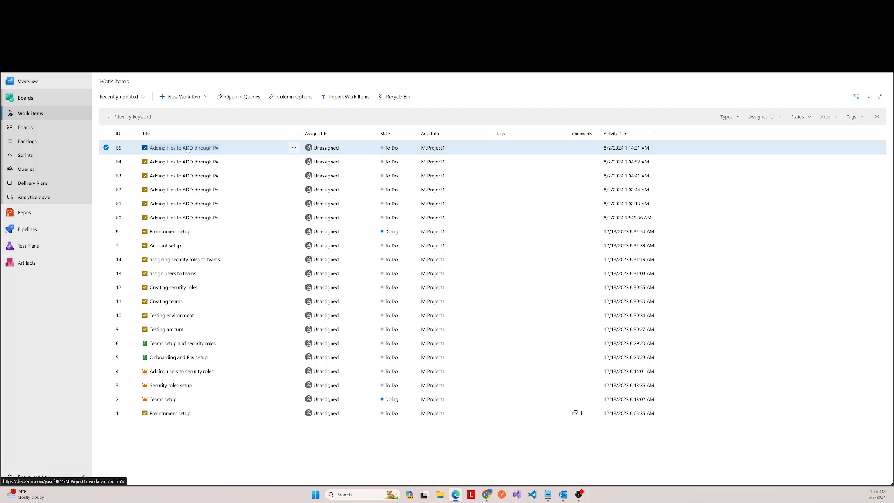
pyautogui.click(188, 148)
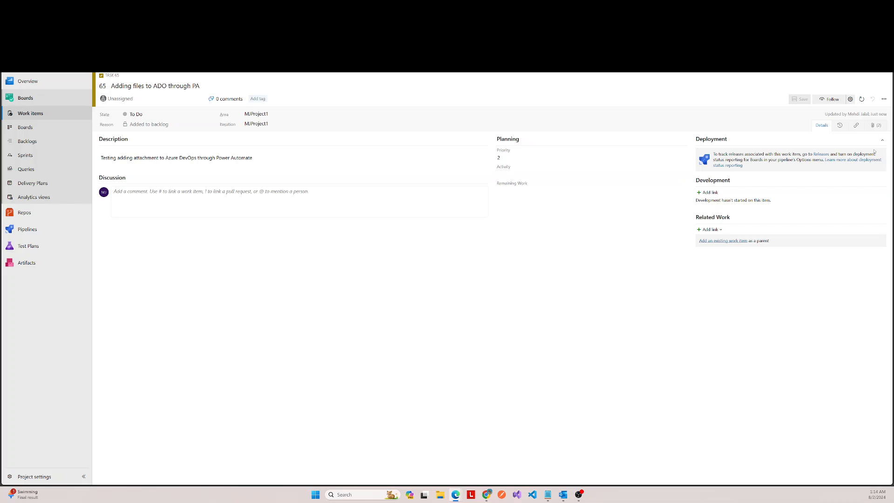
pyautogui.click(877, 126)
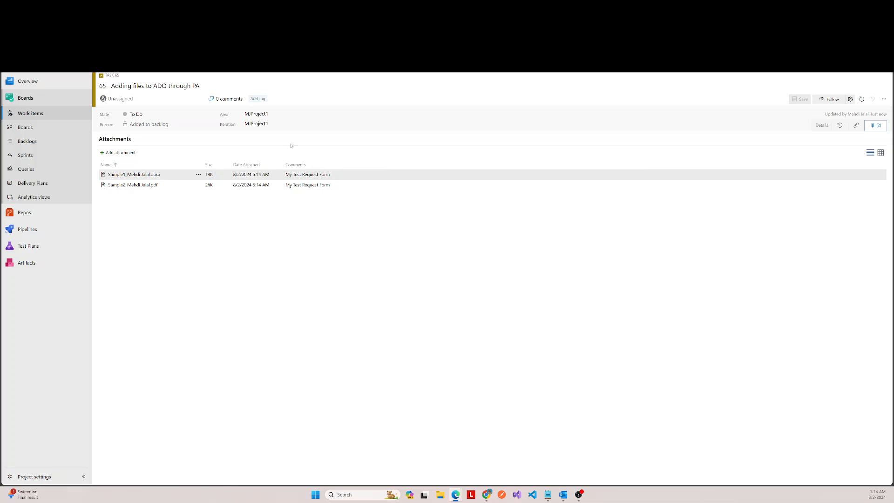
pyautogui.click(145, 186)
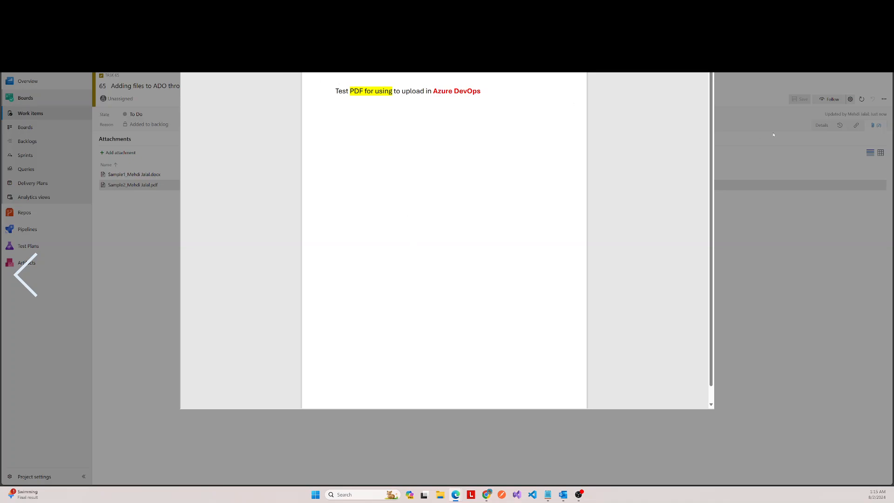
pyautogui.click(763, 217)
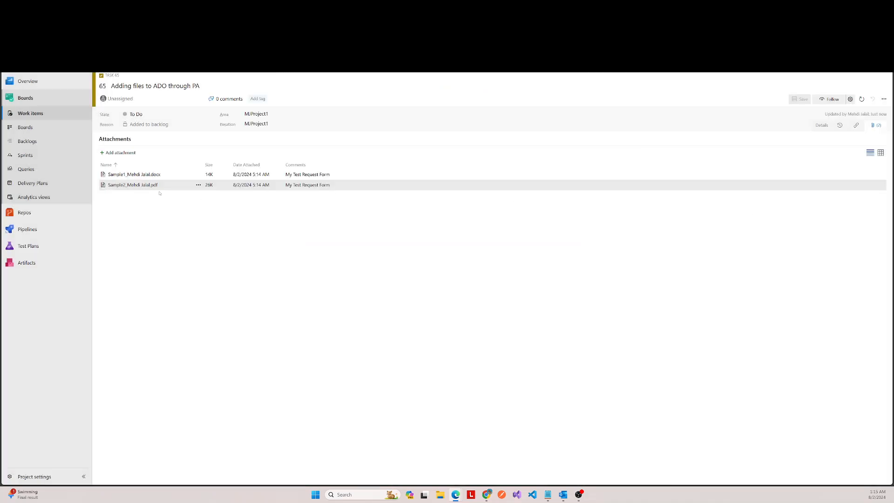
# Step: Download the task's Sample1 Word attachment, inspect it in Word, and close the document and the attachment preview
pyautogui.click(140, 176)
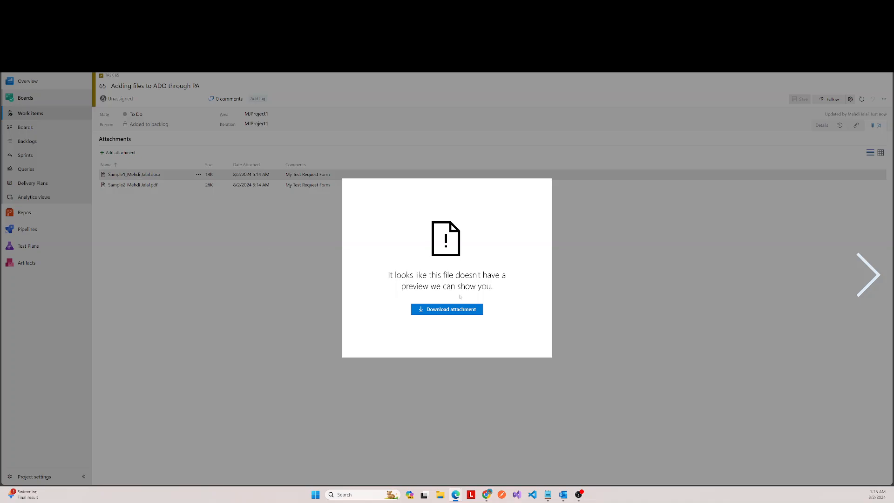
pyautogui.click(449, 309)
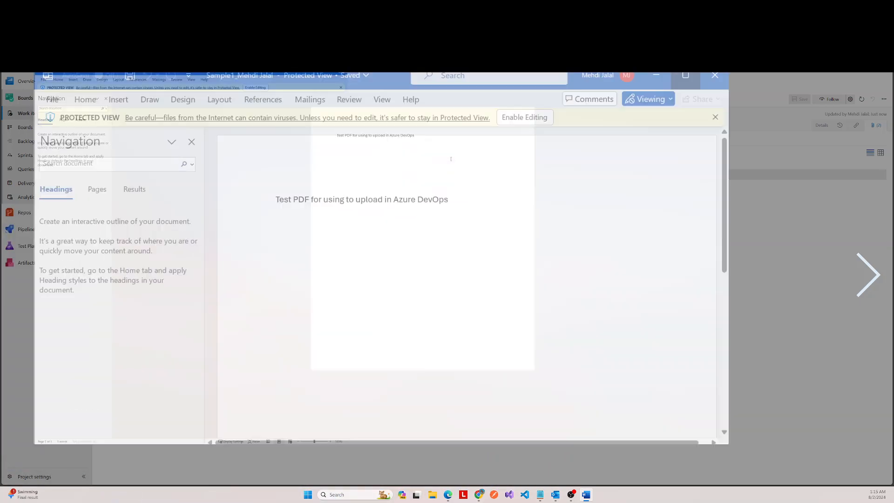
pyautogui.click(457, 160)
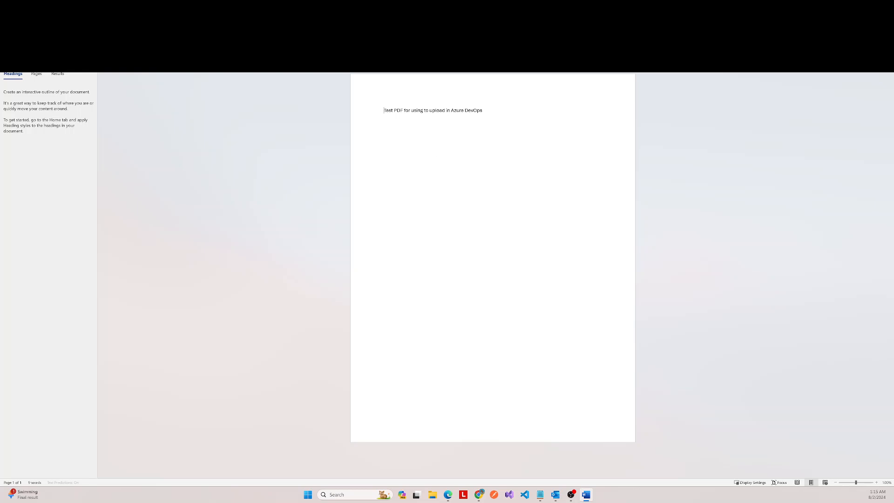
pyautogui.click(884, 6)
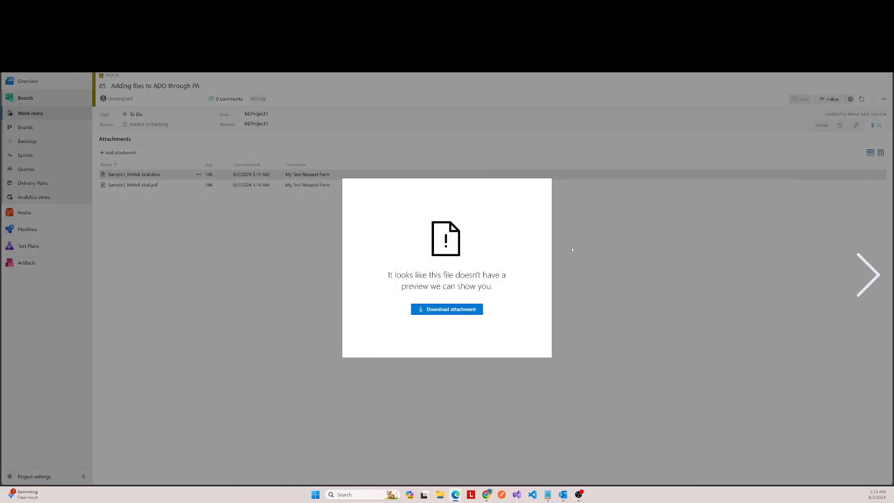
pyautogui.click(634, 298)
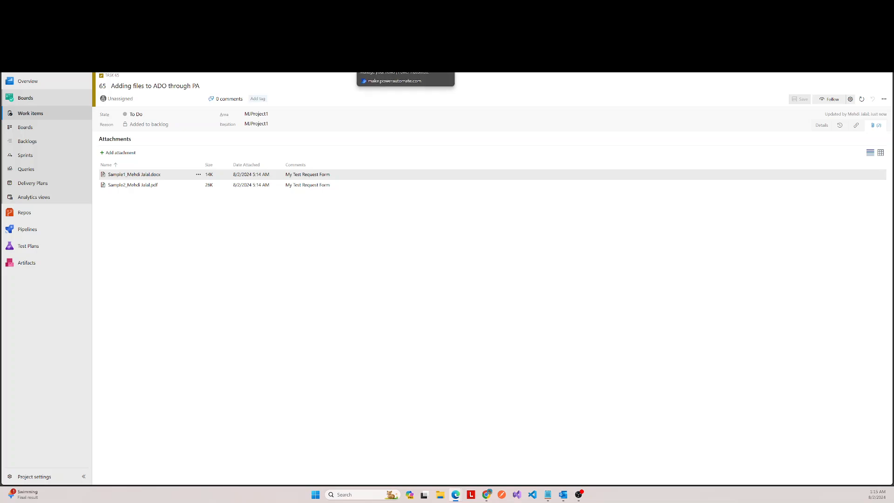
# Step: Return to the flow editor in Power Automate and review the action sequence from the form trigger through the Apply to each loop
pyautogui.click(395, 6)
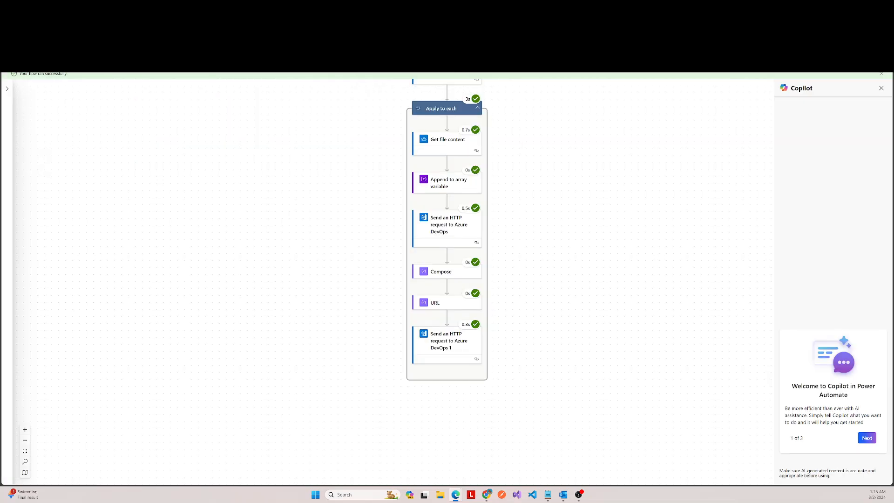
pyautogui.click(345, 6)
pyautogui.scroll(10, 359, 204)
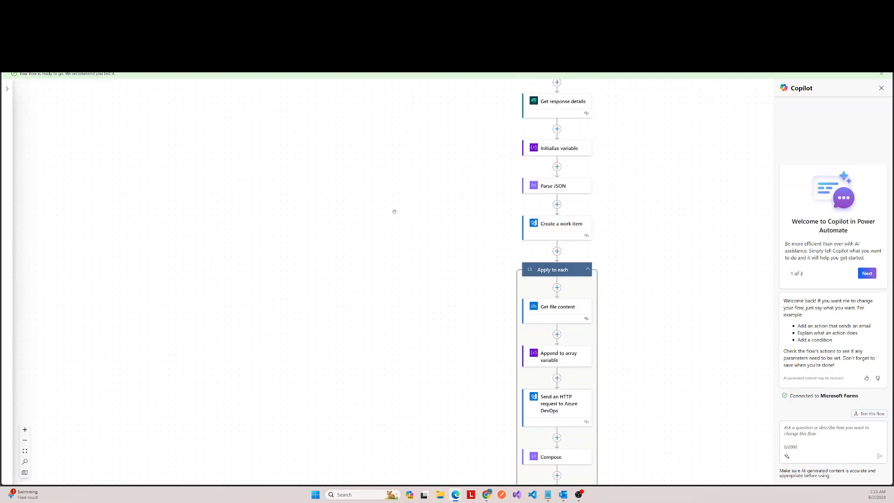
pyautogui.scroll(3, 354, 190)
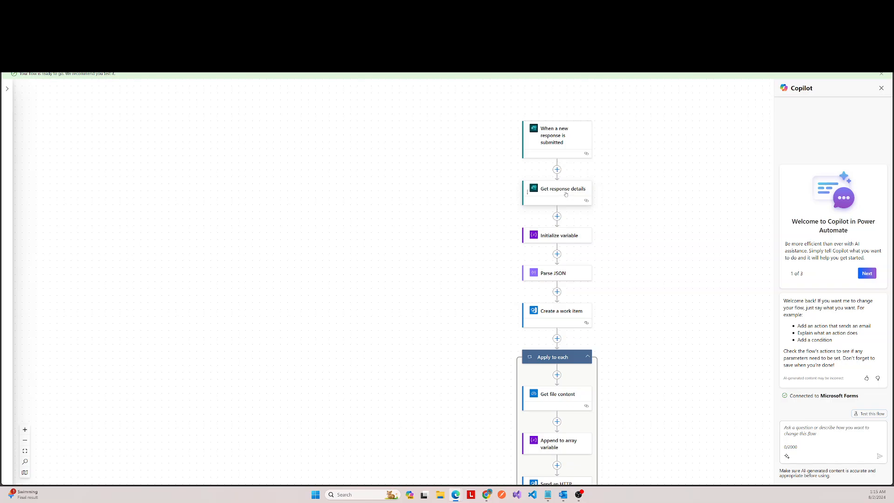
pyautogui.scroll(-1, 566, 194)
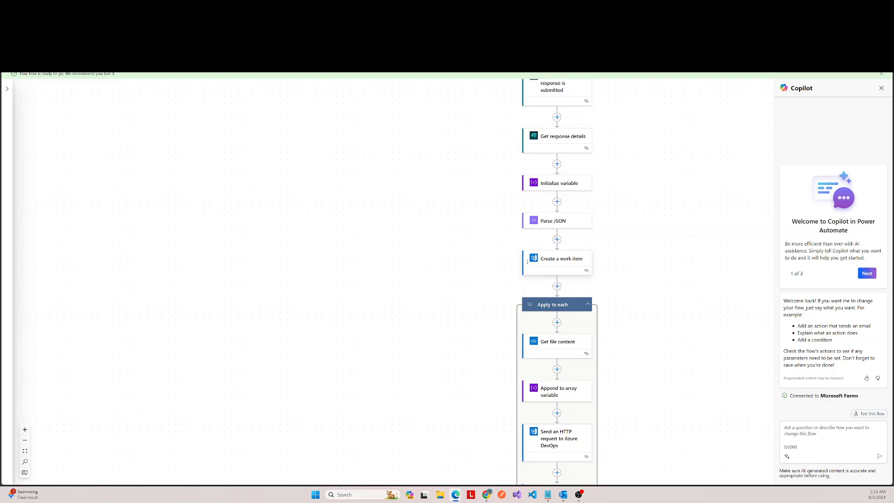
pyautogui.scroll(1, 621, 198)
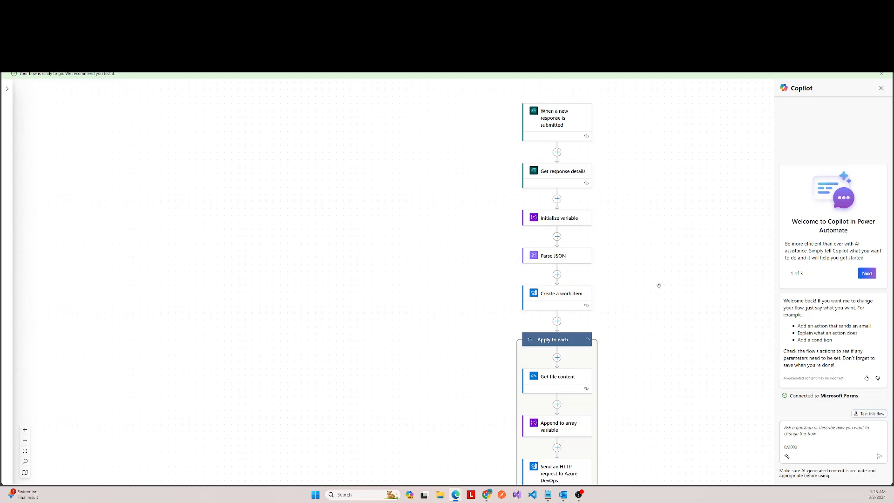
pyautogui.scroll(-2, 659, 285)
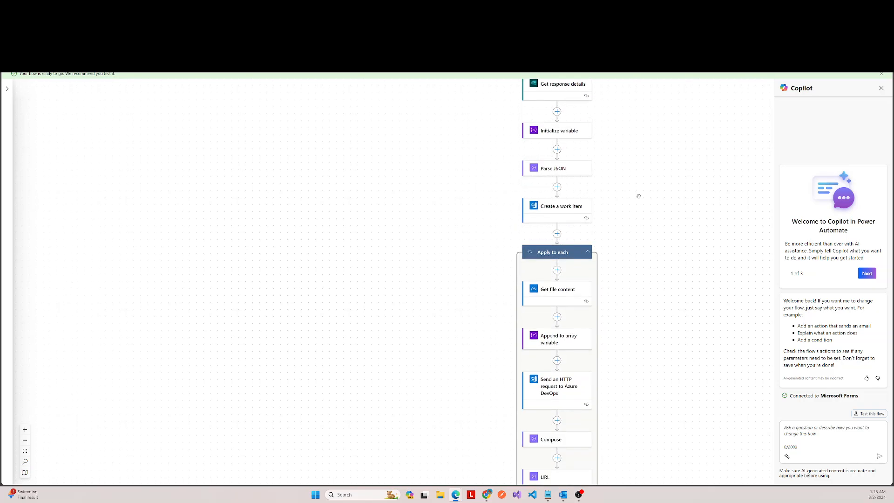
pyautogui.scroll(-3, 625, 211)
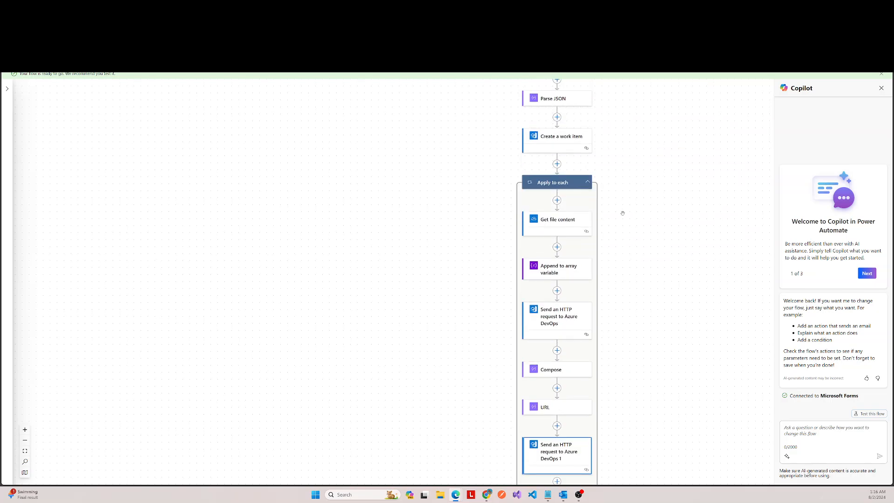
pyautogui.scroll(2, 625, 211)
pyautogui.scroll(-2, 626, 210)
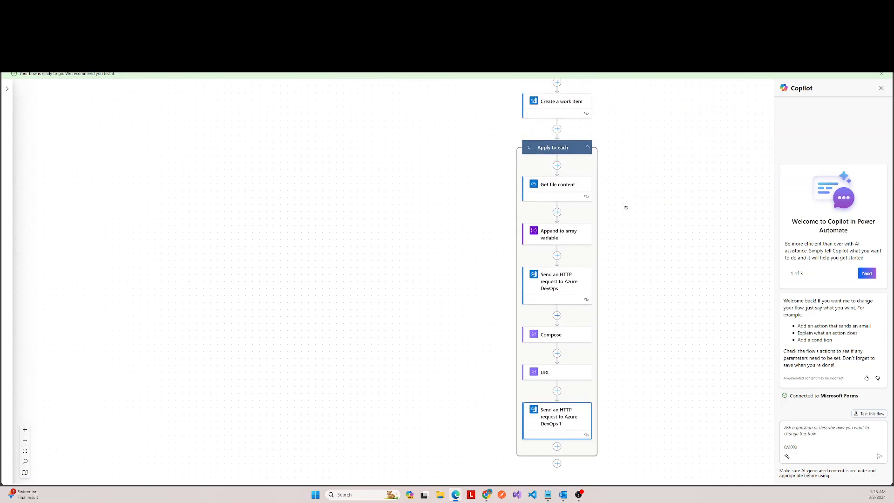
# Step: Inspect the second HTTP request's PATCH settings, collapse them, and look over the flow back to its trigger
pyautogui.scroll(-2, 632, 300)
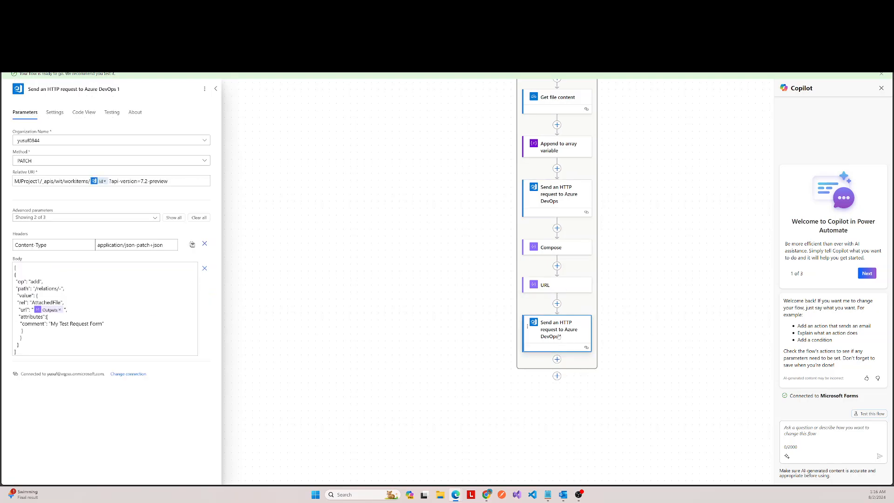
pyautogui.click(217, 88)
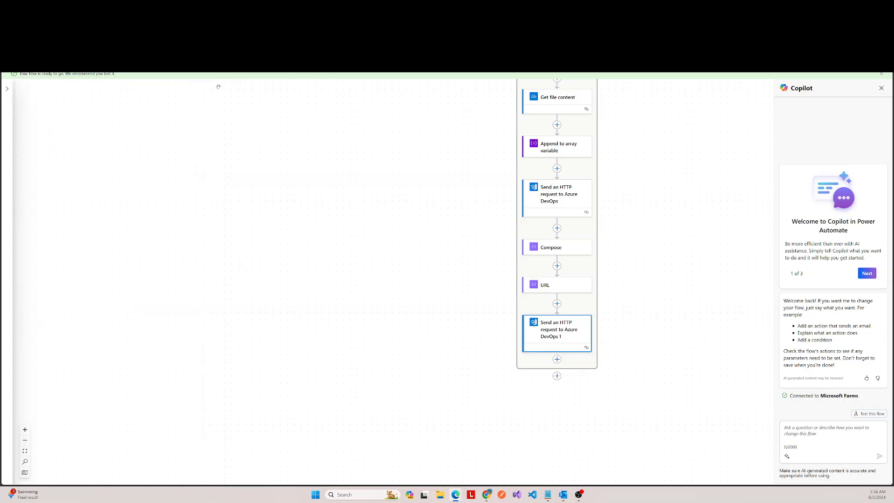
pyautogui.scroll(2, 656, 234)
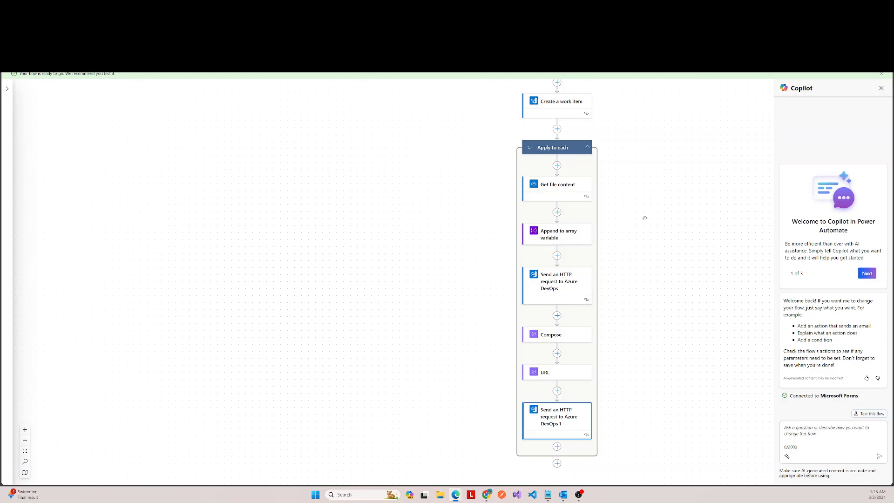
pyautogui.scroll(2, 694, 226)
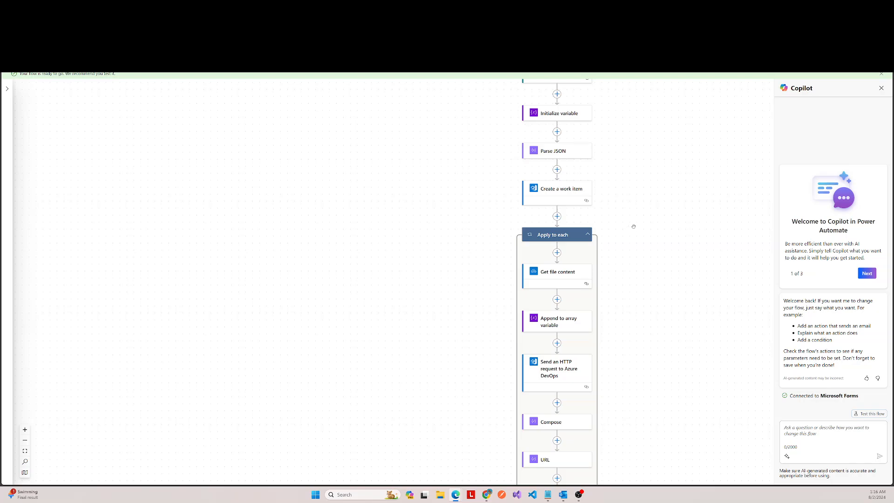
pyautogui.scroll(2, 635, 224)
pyautogui.scroll(1, 635, 228)
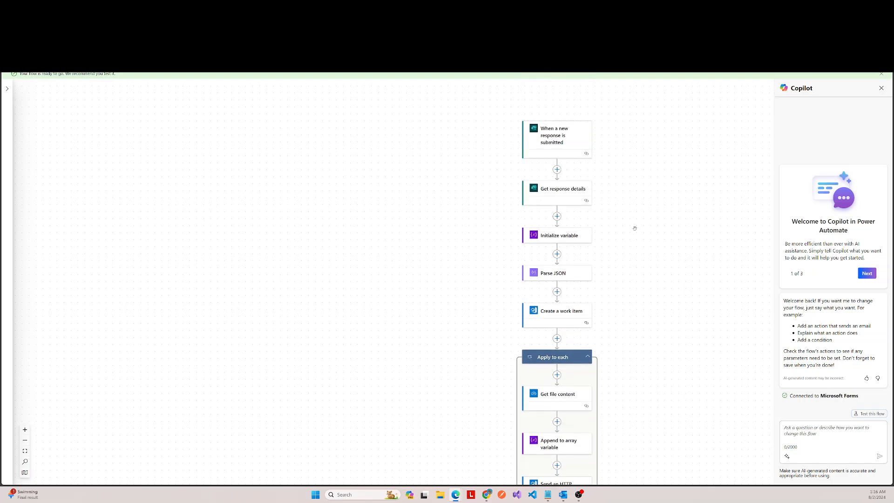